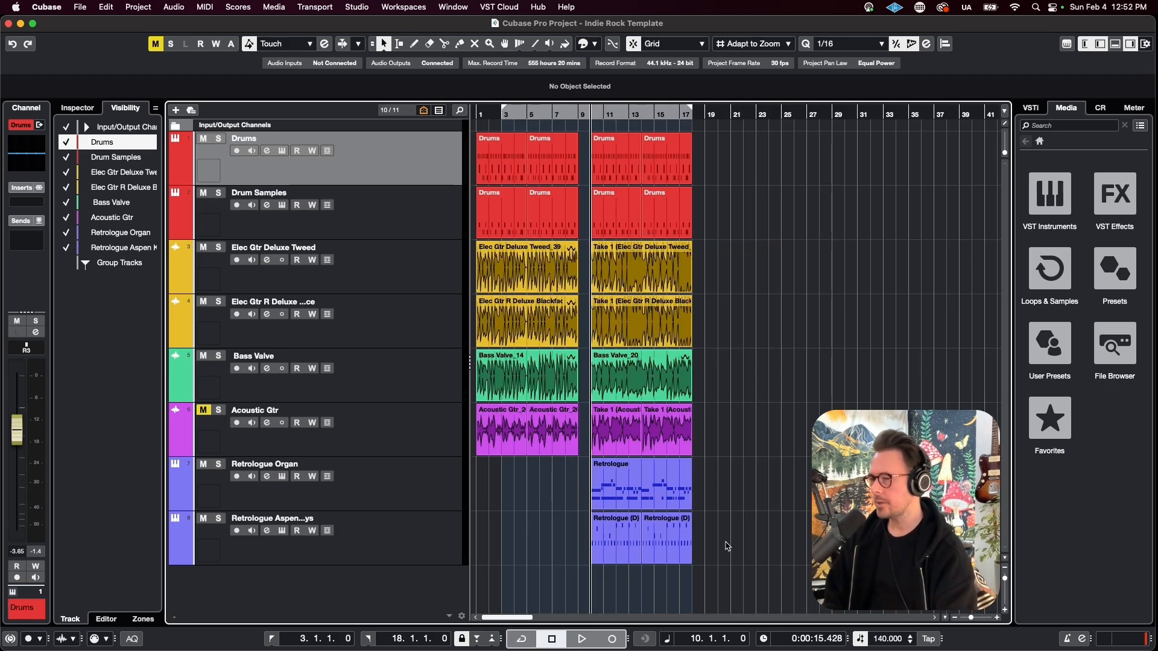
Move the chorus events on all tracks to bar 22 and repeat the verse events once directly after themselves.
left_click_drag(726, 544, 757, 144)
left_click_drag(614, 439, 482, 177)
left_click_drag(578, 162, 618, 161)
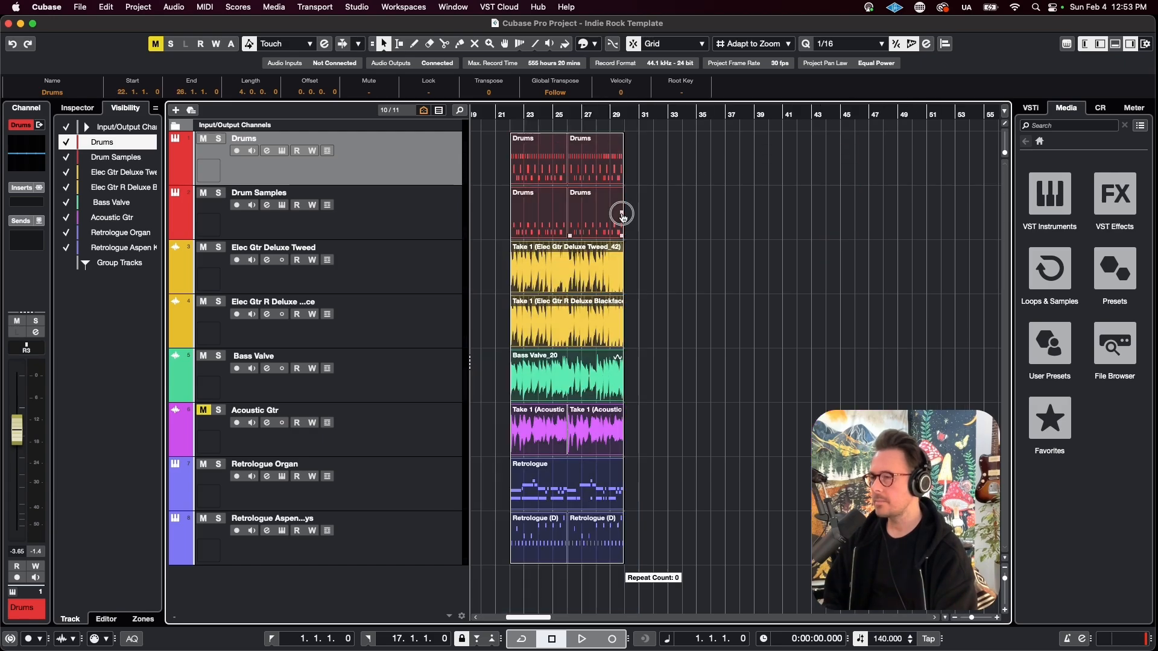
Duplicate the chorus events on all tracks once and move the doubled chorus to start at bar 17, directly after the verse.
key("ctrl+d")
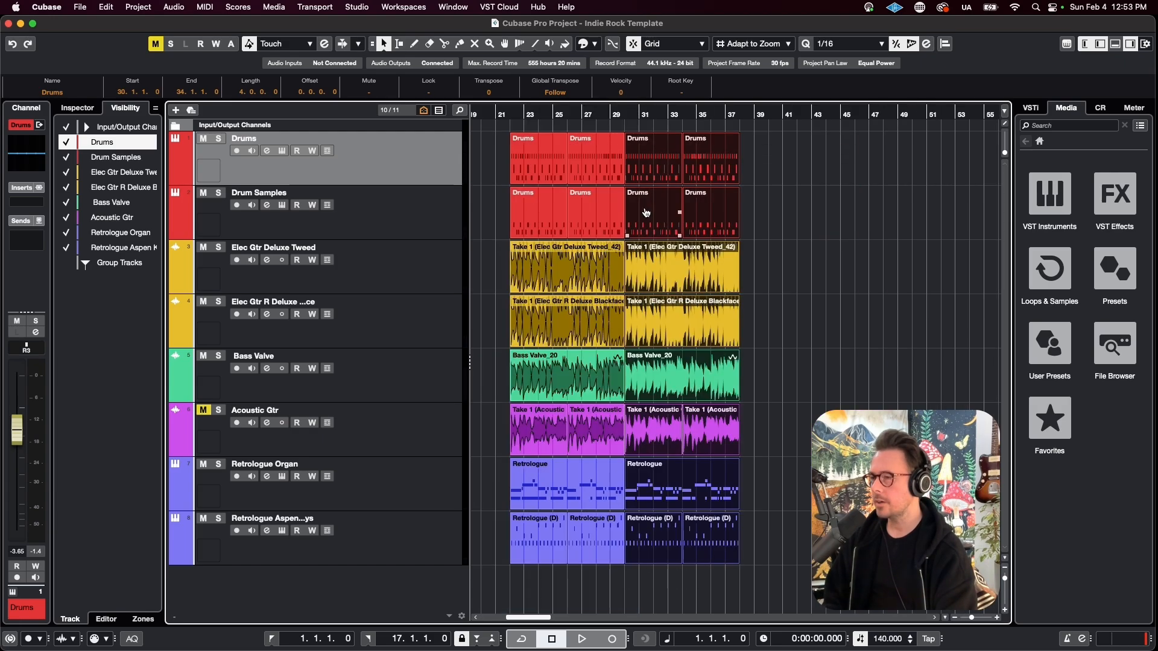
key("shift+f")
mouse_move(799, 543)
left_mouse_down()
mouse_move(651, 160)
mouse_move(616, 152)
left_mouse_up()
key("g")
key("g")
key("g")
key("g")
Duplicate the whole verse and chorus arrangement so the copy starts at bar 33, and place the playhead at bar 65.
key("super+a")
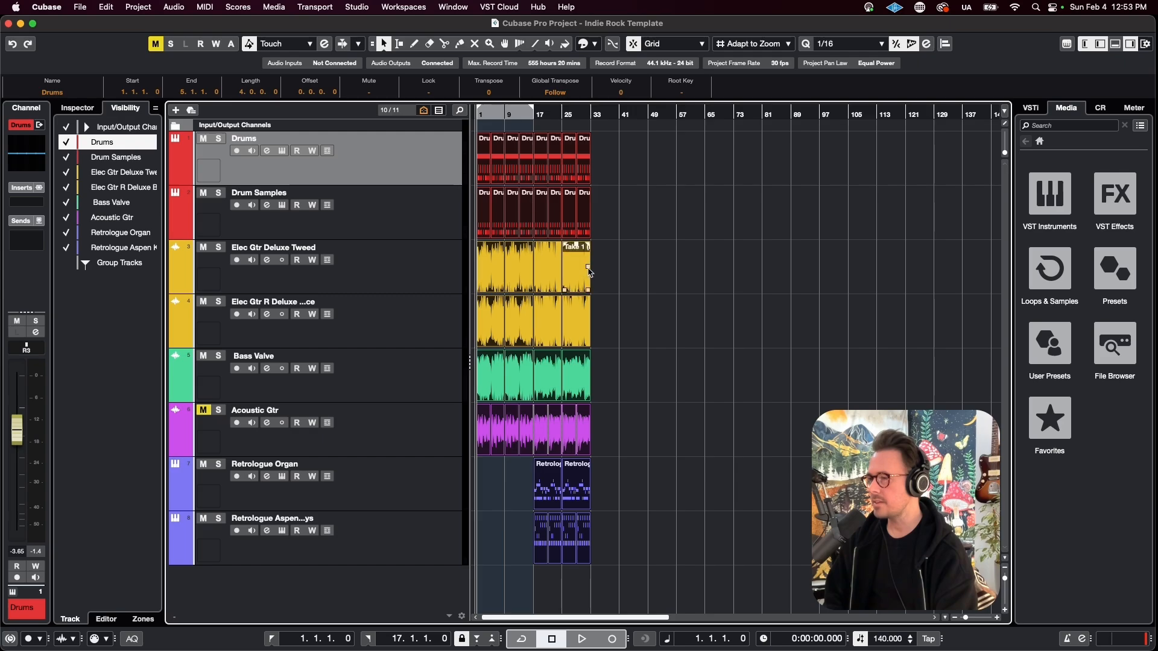
key("h")
key("h")
key("h")
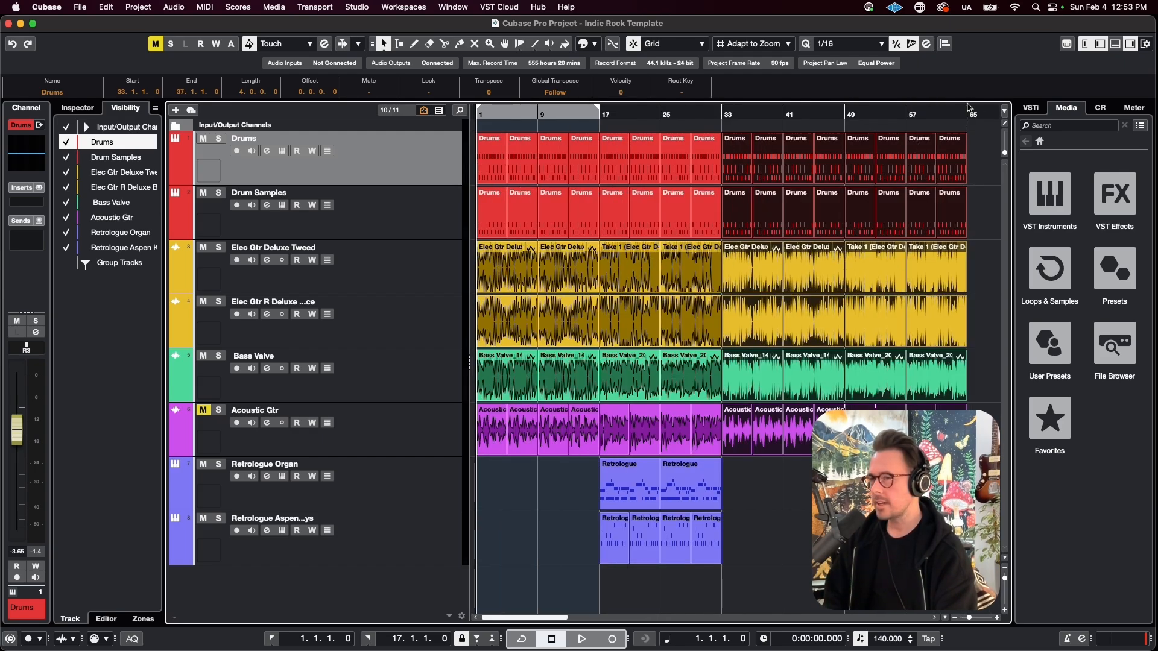
left_click(969, 111)
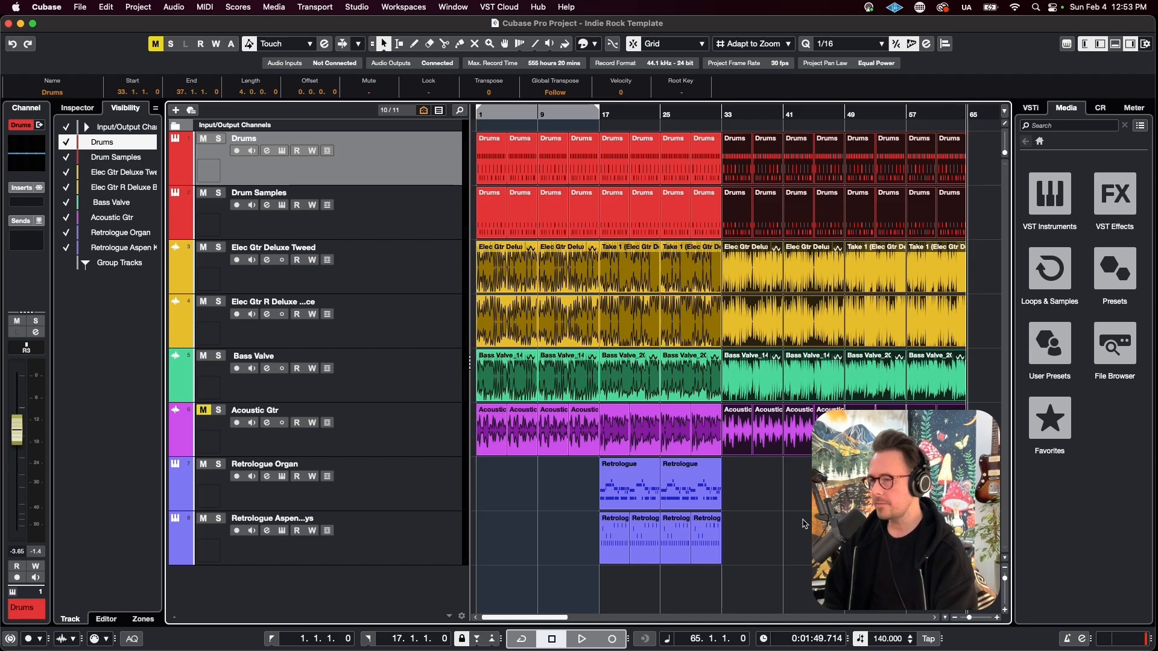
Shift all events on every track two bars later so the arrangement starts at bar 3.
key("g")
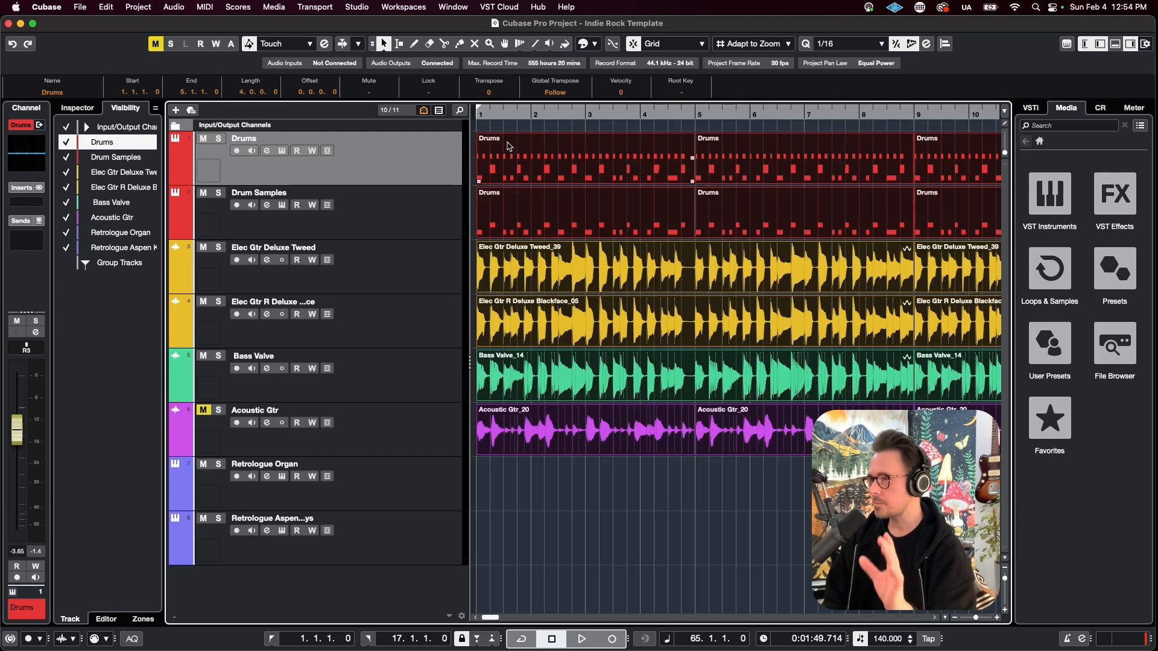
left_click_drag(493, 156, 614, 143)
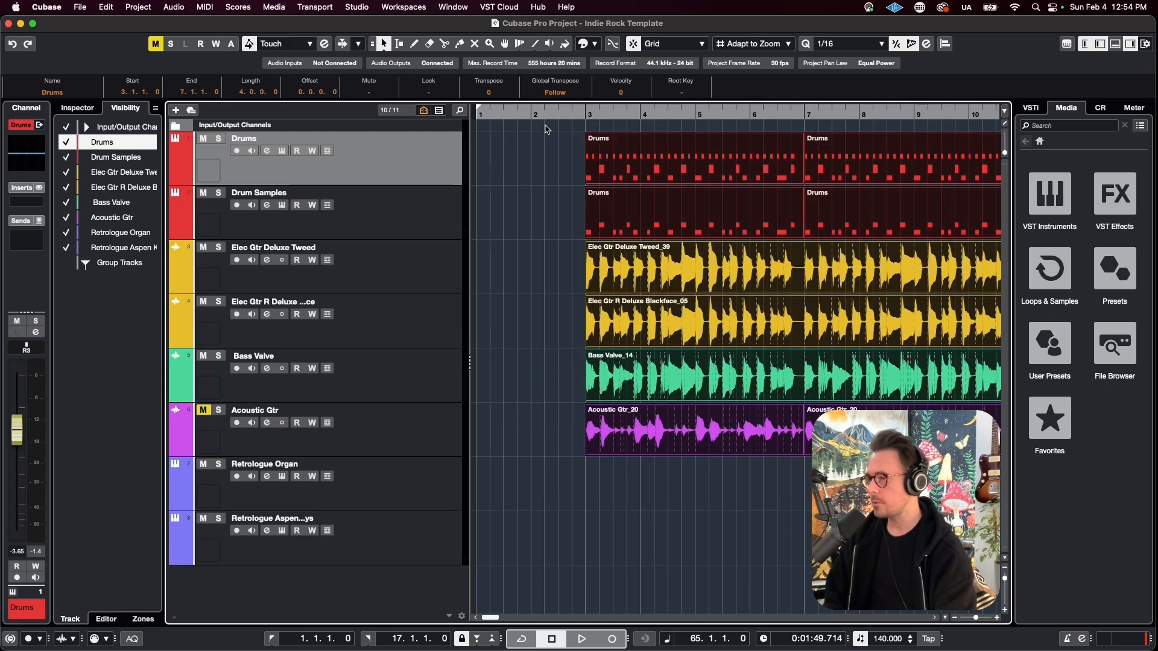
left_click(554, 188)
key("shift+f")
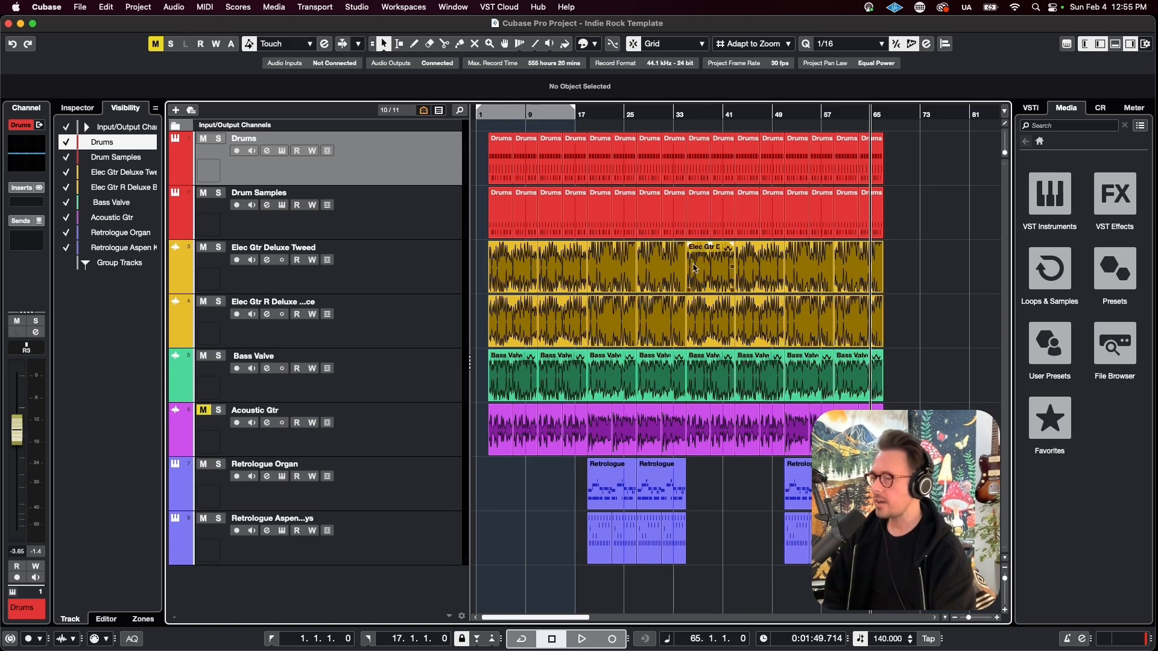
Move everything from the first chorus onward two bars later to start at bar 21, and place the playhead at bar 18.
left_click(600, 160)
scroll(600, 161, "up", 5)
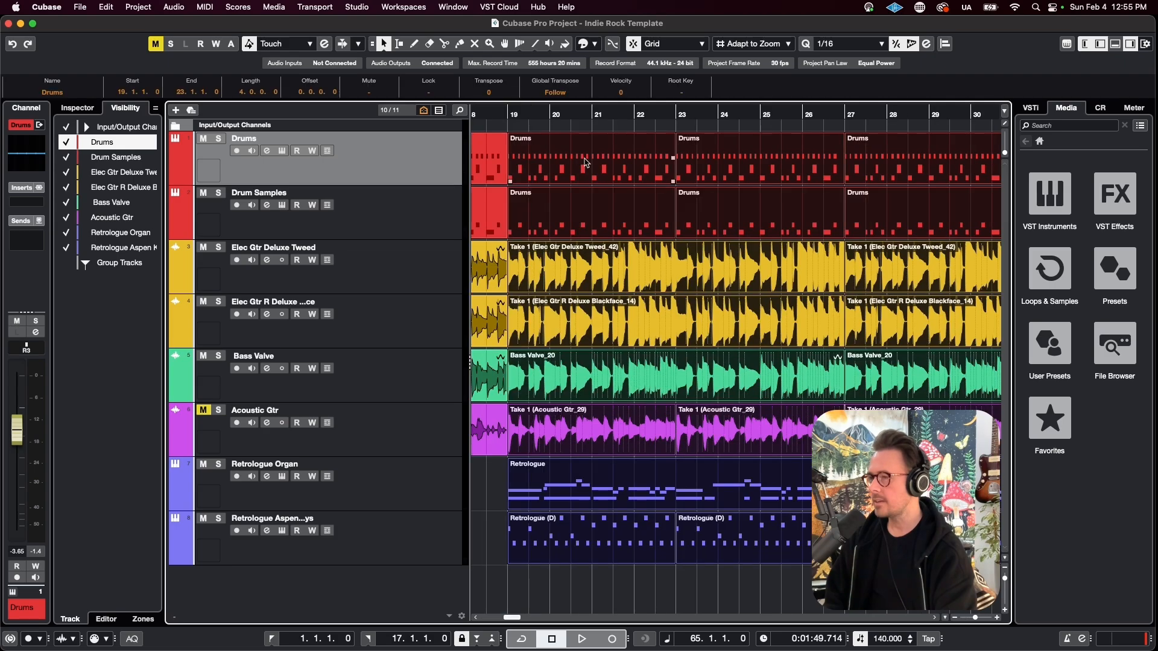
scroll(576, 145, "left", 5)
scroll(659, 123, "right", 3)
left_click_drag(654, 140, 733, 134)
scroll(708, 184, "down", 3)
left_click(654, 112)
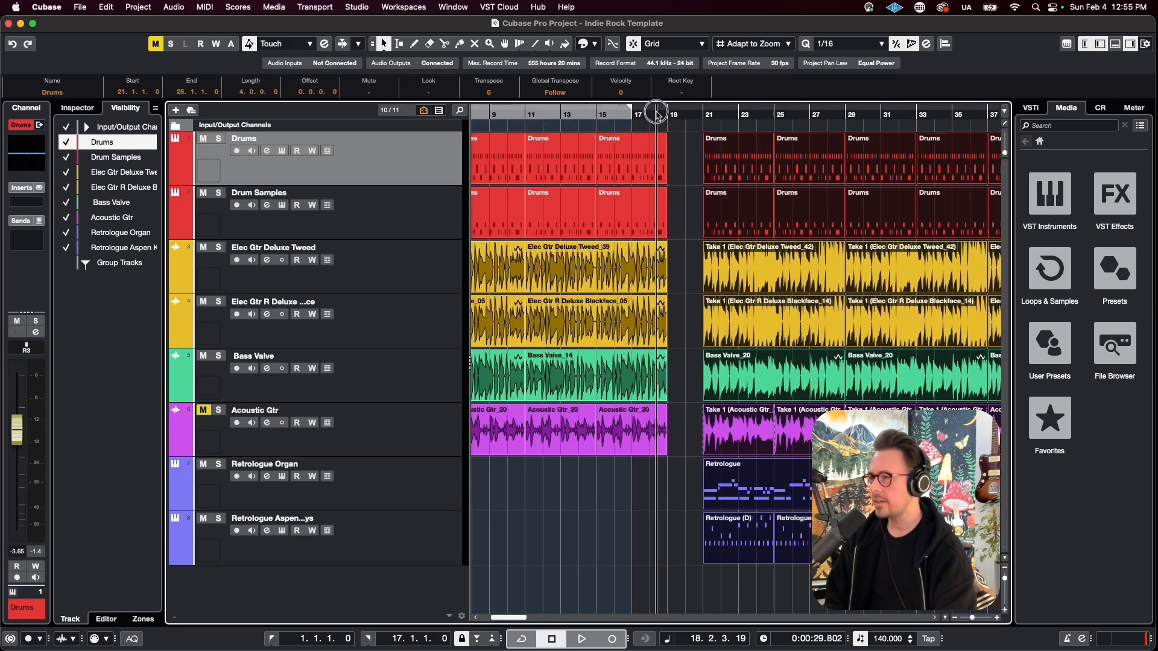
Move all events from the second verse onward one bar later to start at bar 38.
left_click_drag(988, 543, 734, 151)
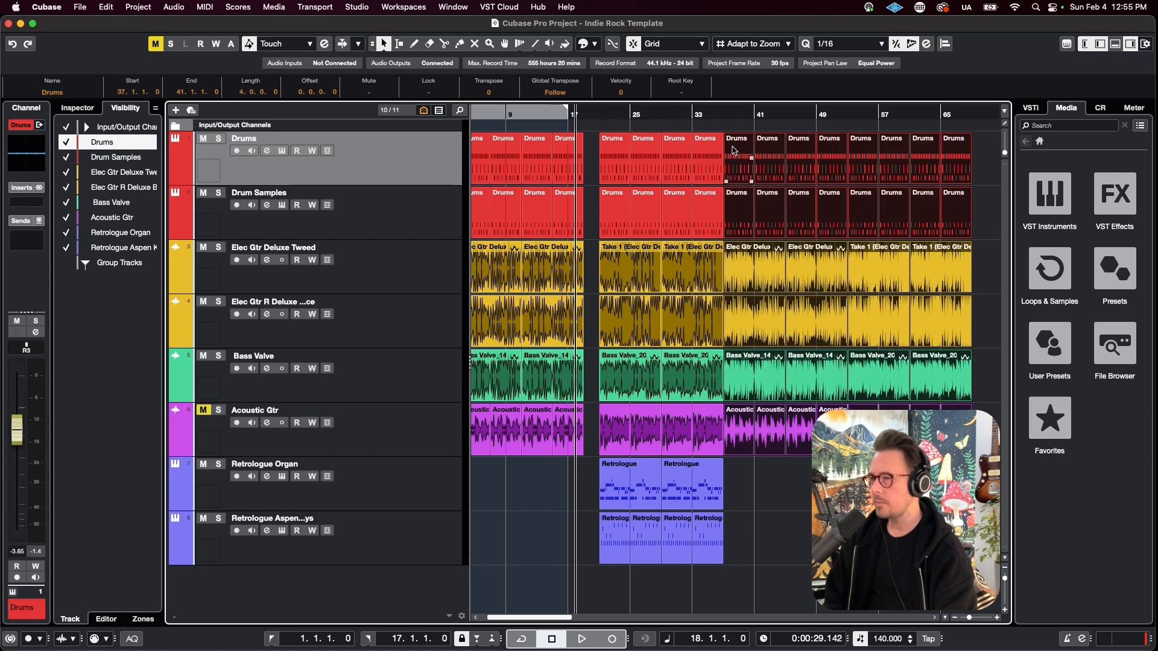
scroll(736, 152, "up", 5)
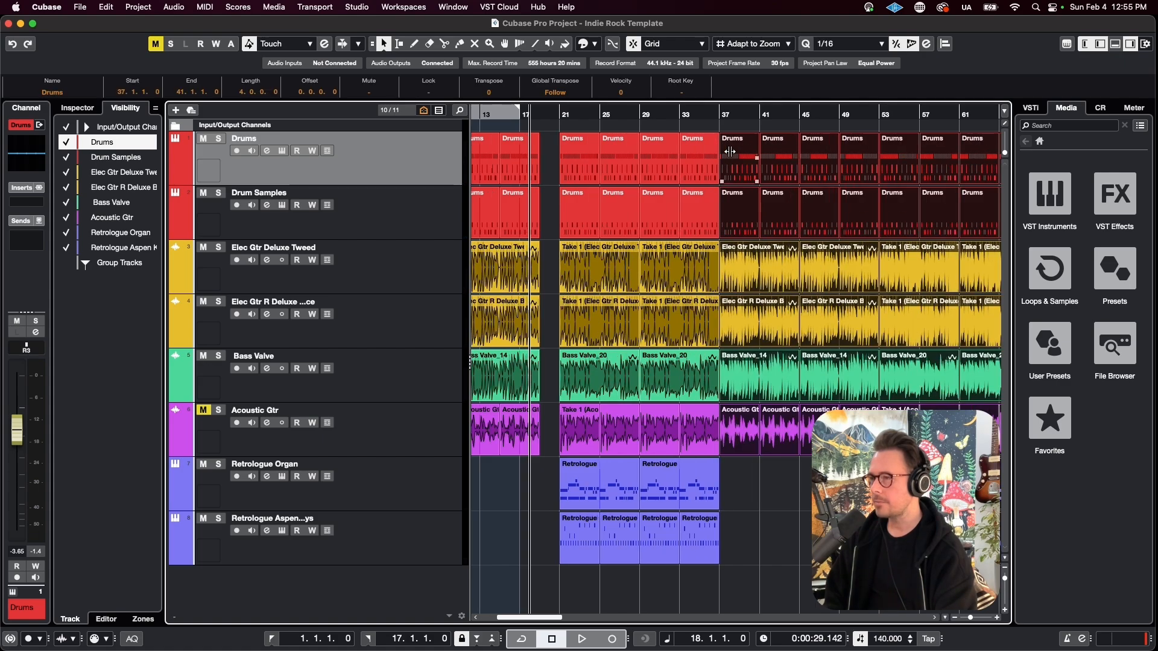
scroll(733, 155, "up", 3)
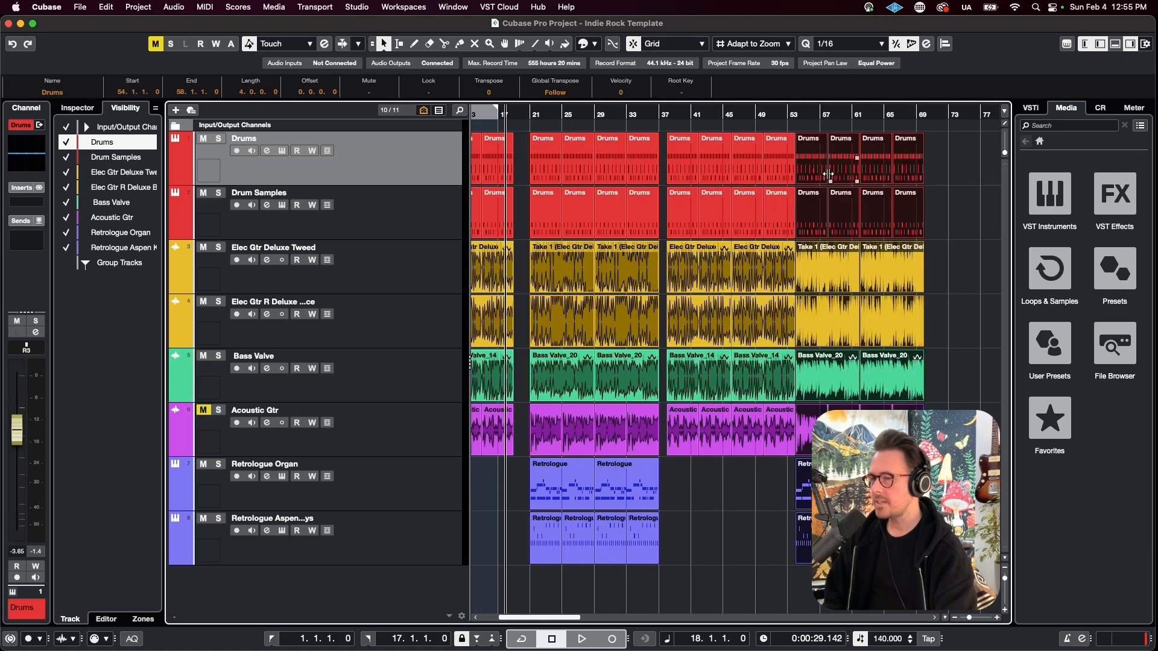
Move the final chorus on all tracks two bars later to start at bar 56.
scroll(826, 172, "up", 8)
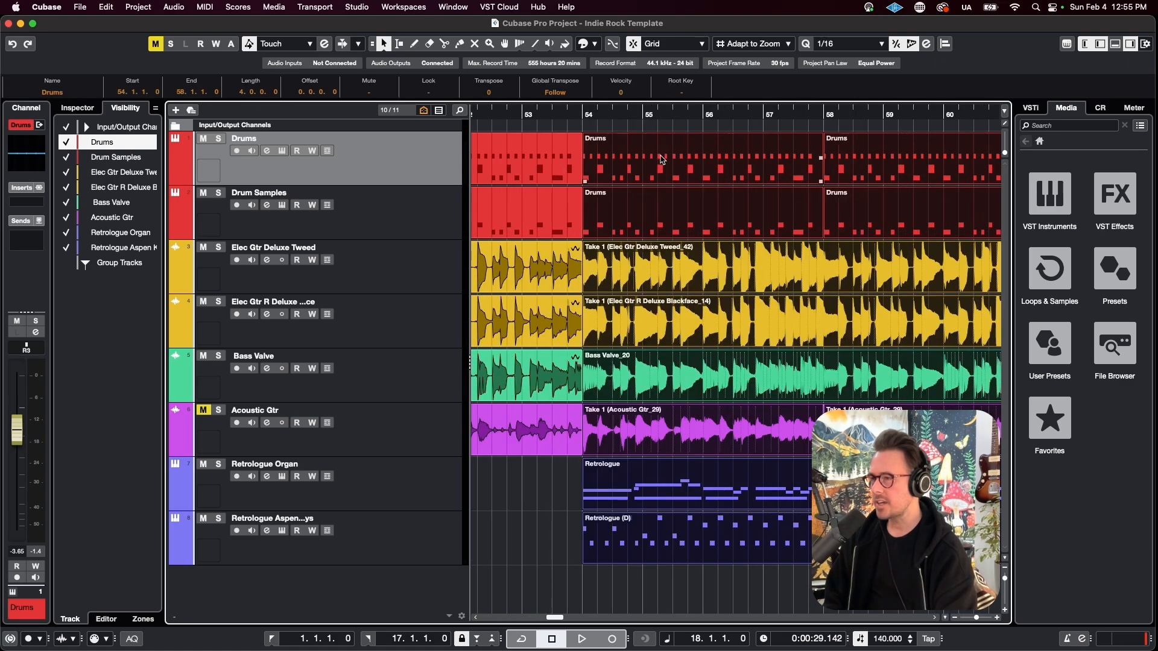
left_click_drag(625, 142, 746, 141)
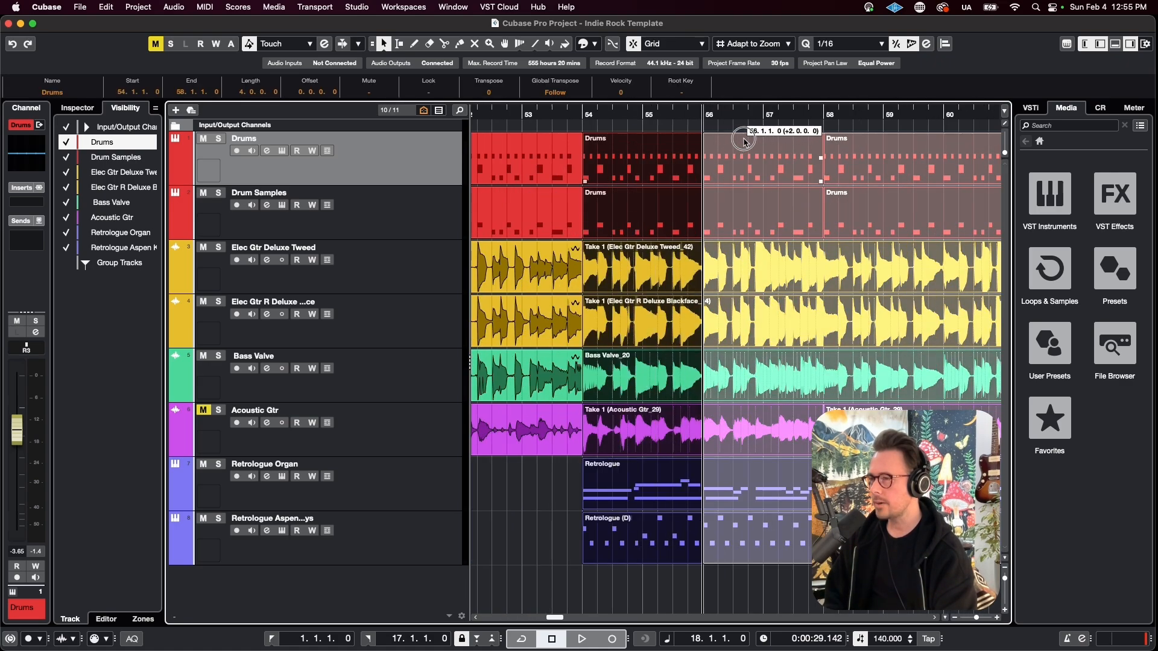
left_click_drag(745, 142, 745, 142)
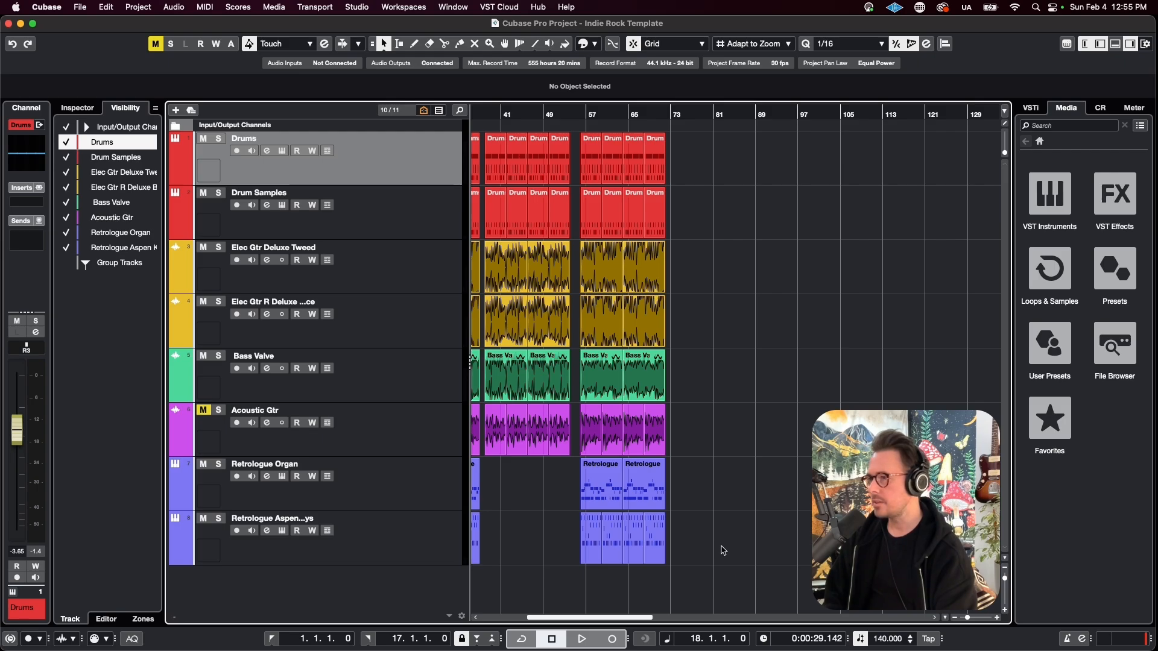
Duplicate the last eight bars of the final chorus on all tracks so the copy starts at bar 72.
left_click_drag(685, 544, 573, 160)
left_click_drag(573, 160, 574, 134)
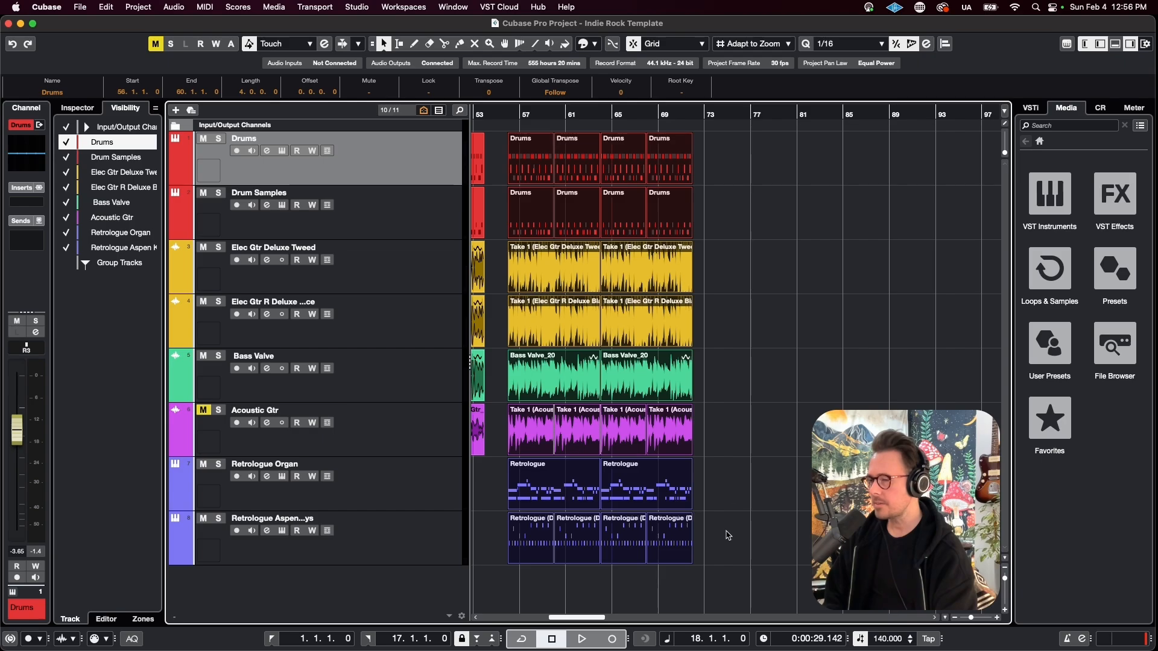
left_click_drag(721, 547, 611, 166)
scroll(682, 150, "up", 4)
left_click_drag(748, 159, 805, 158)
scroll(833, 180, "down", 2)
scroll(834, 180, "down", 4)
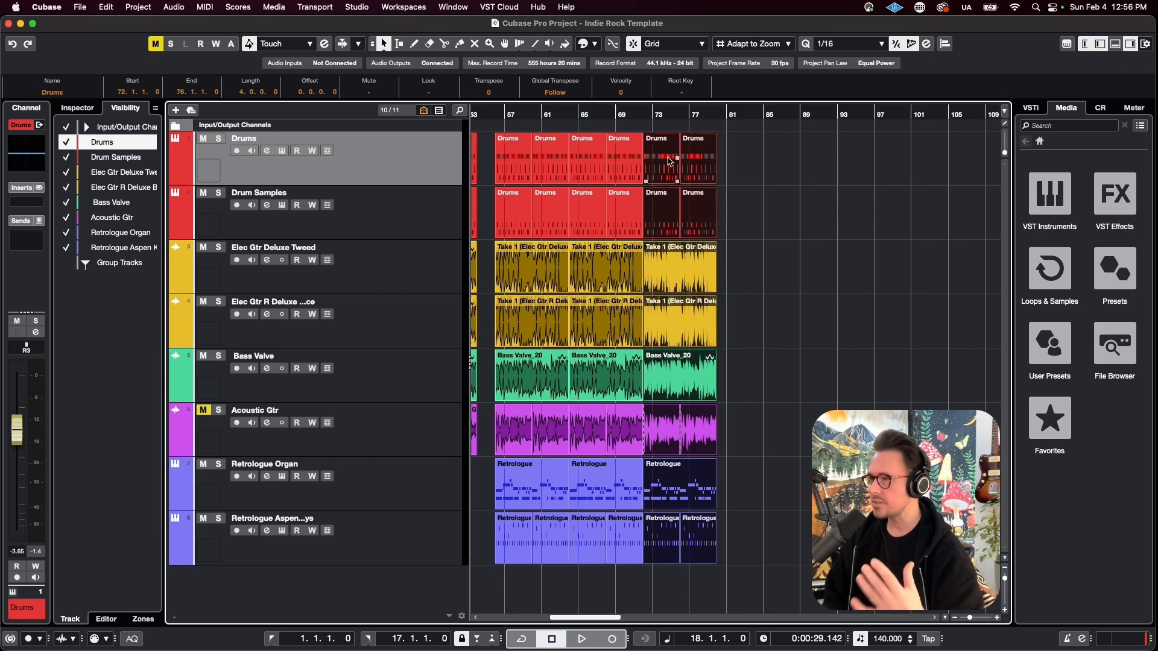
Check the range of the added final chorus section by placing the playhead at bar 72 and at bar 80.
left_click(746, 190)
scroll(746, 190, "up", 1)
left_click_drag(748, 211, 661, 175)
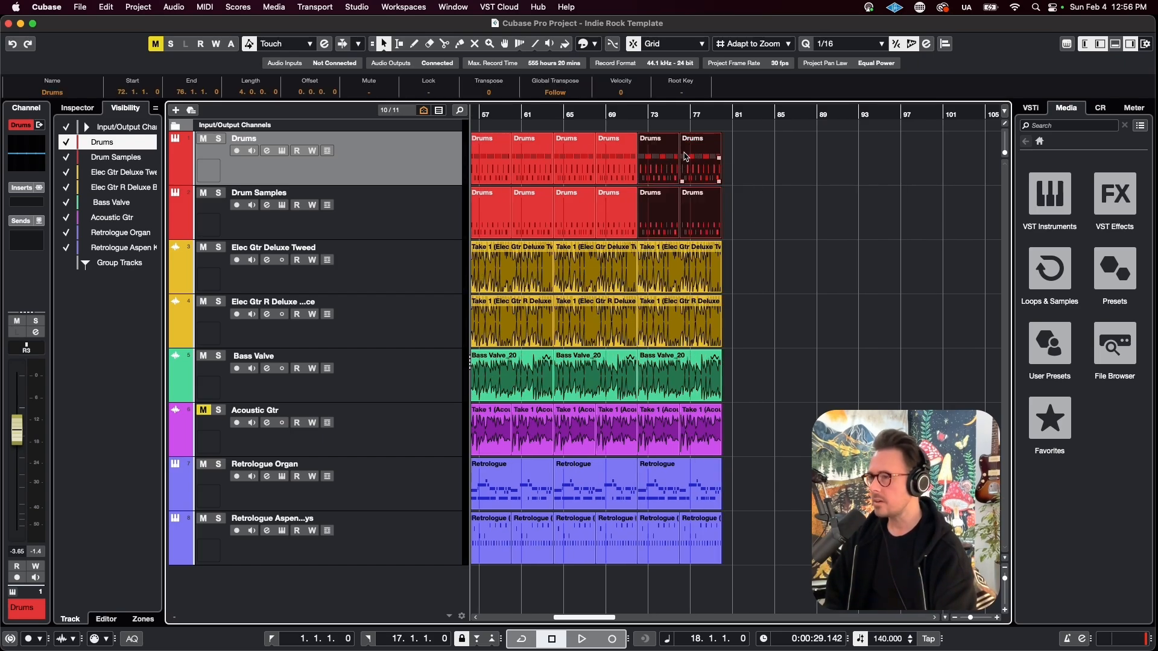
scroll(686, 156, "left", 3)
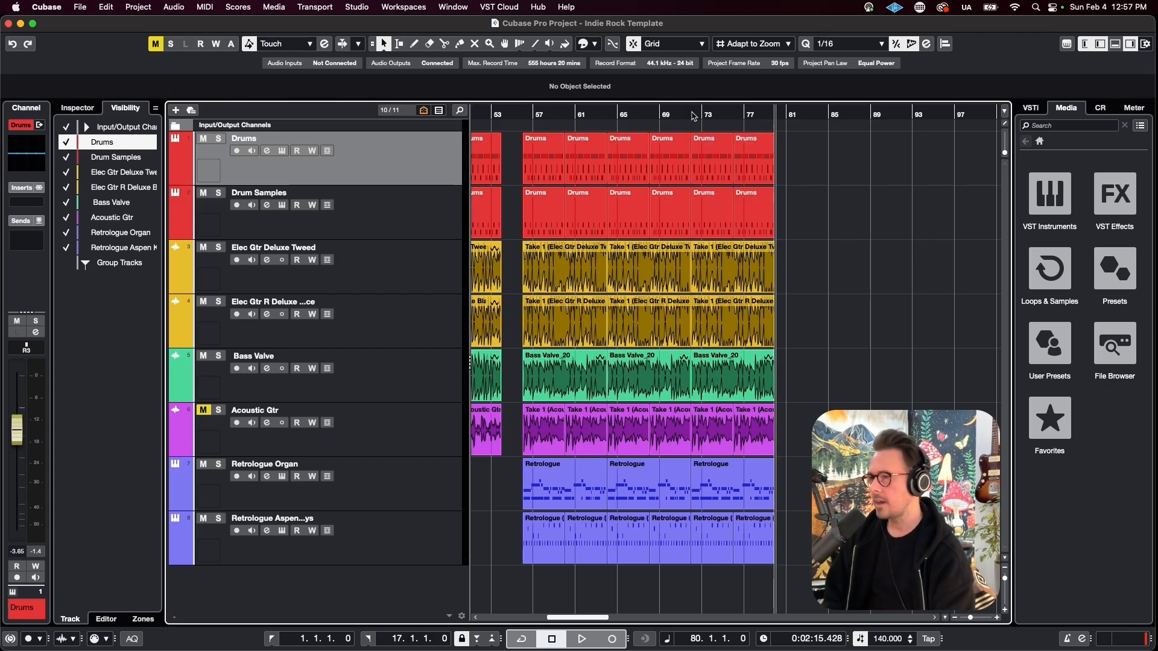
left_click(689, 111)
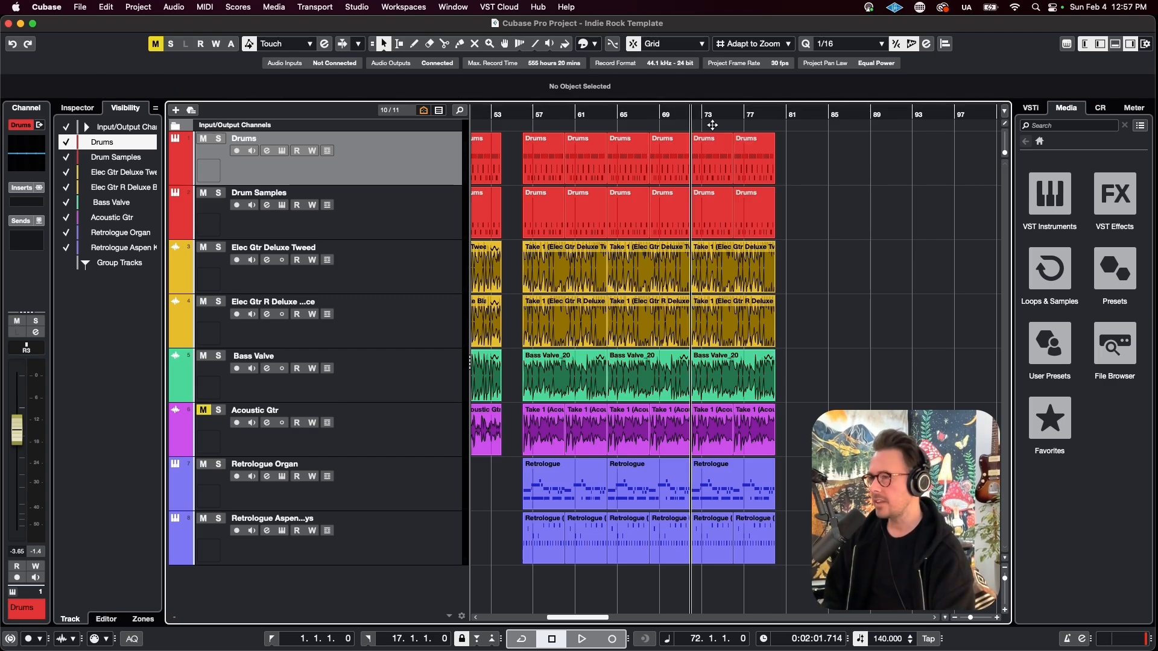
left_click(776, 115)
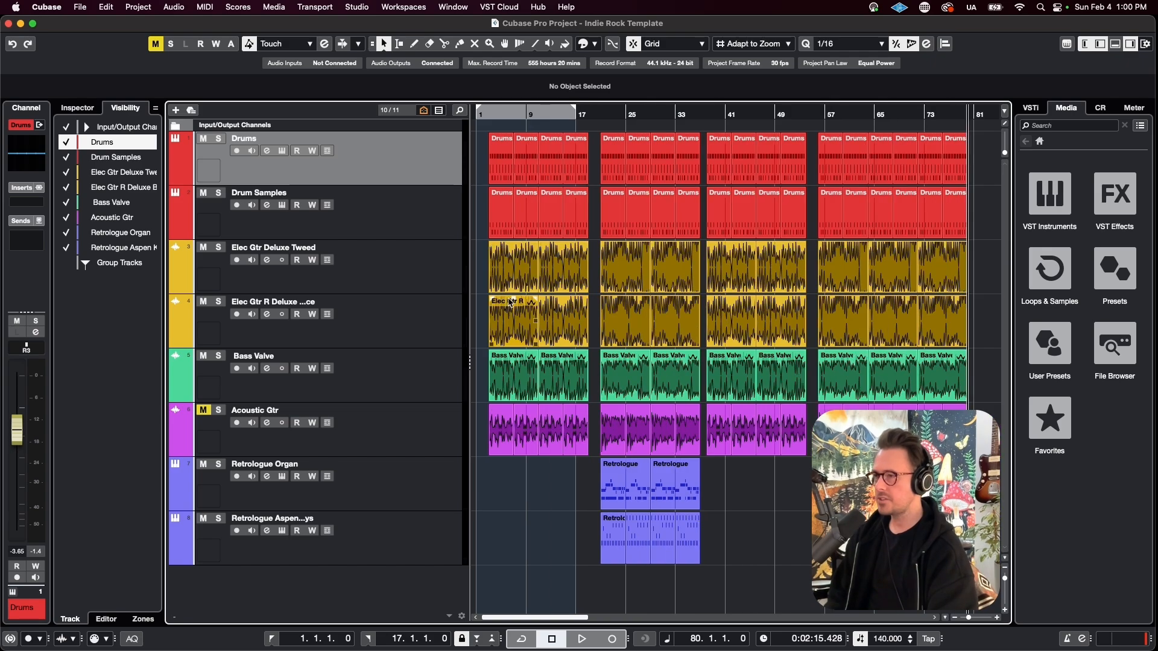
scroll(510, 303, "up", 5)
scroll(510, 303, "left", 2)
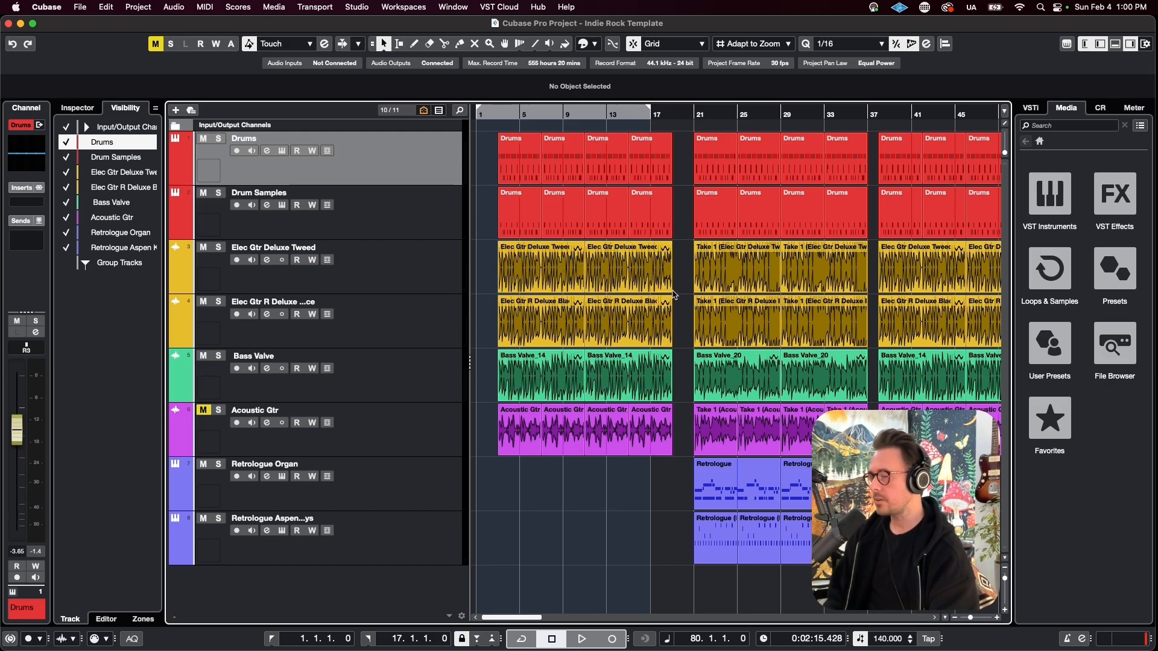
scroll(791, 304, "right", 3)
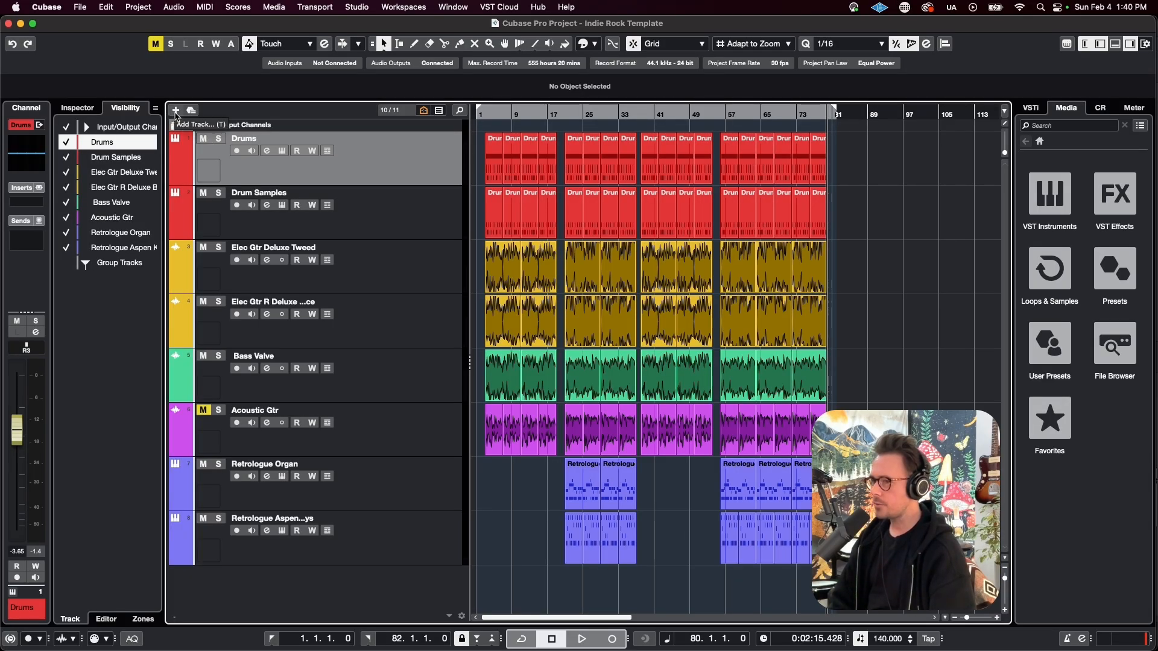
Add a marker track to the project above the drum tracks.
left_click(176, 111)
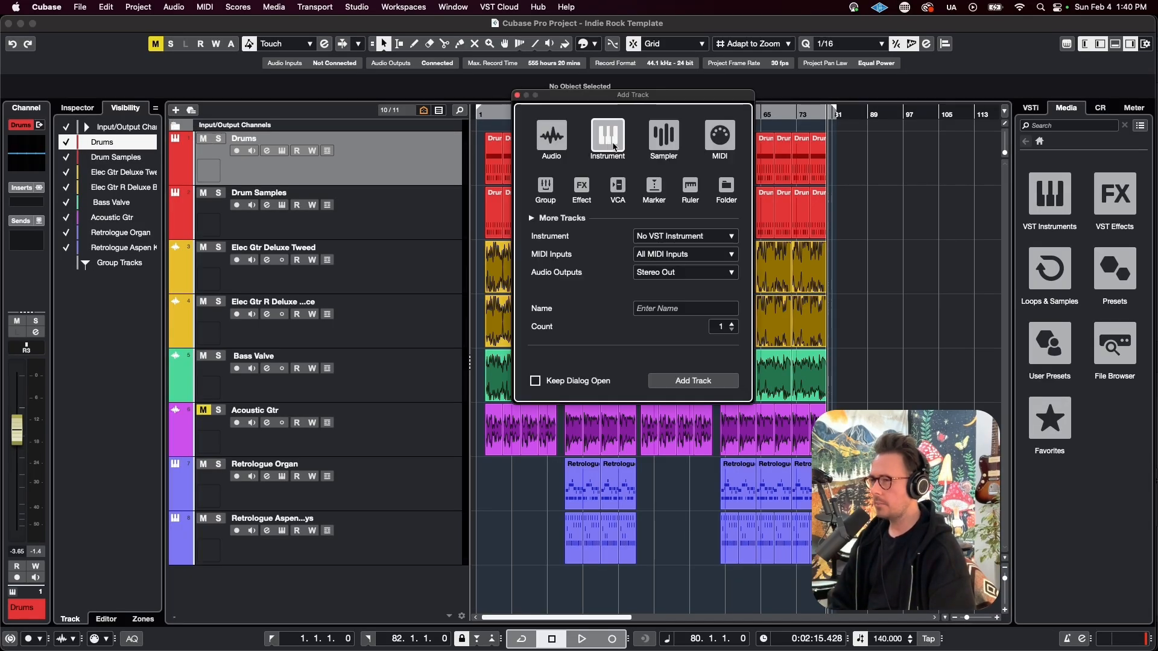
double_click(656, 187)
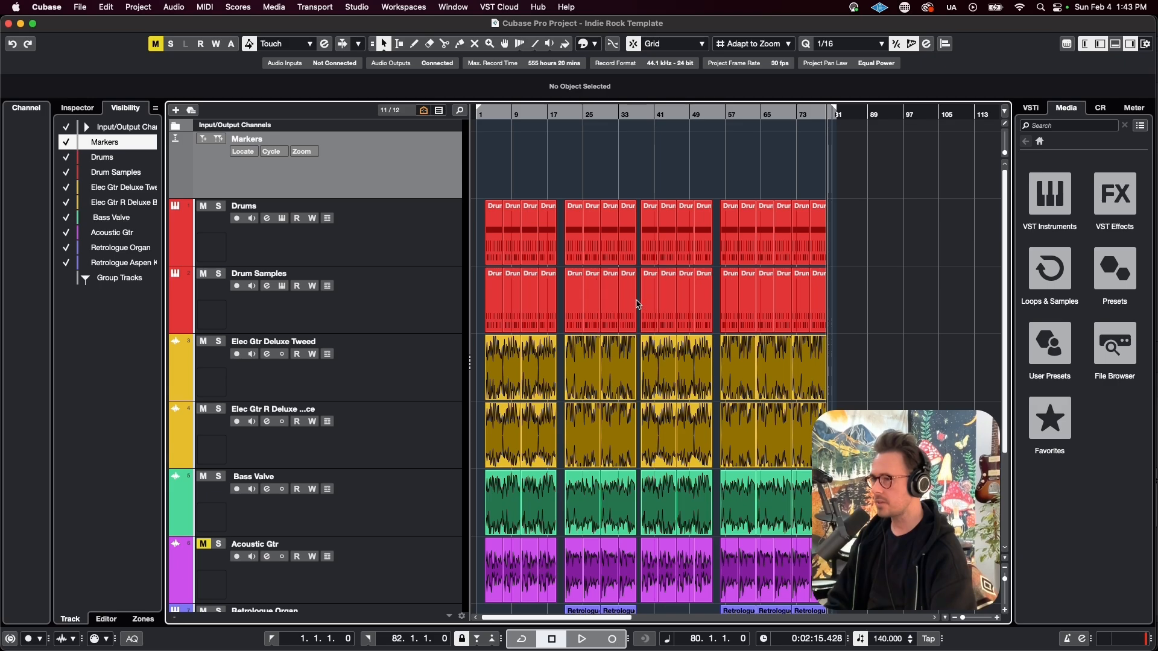
scroll(639, 305, "down", 5)
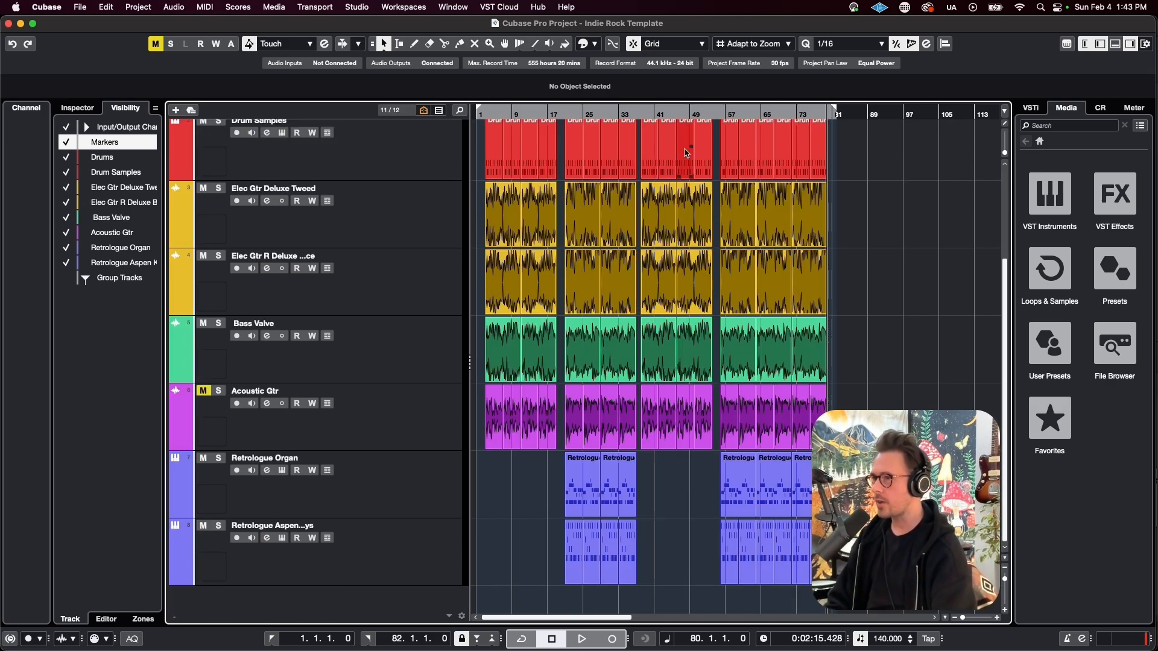
scroll(431, 157, "up", 5)
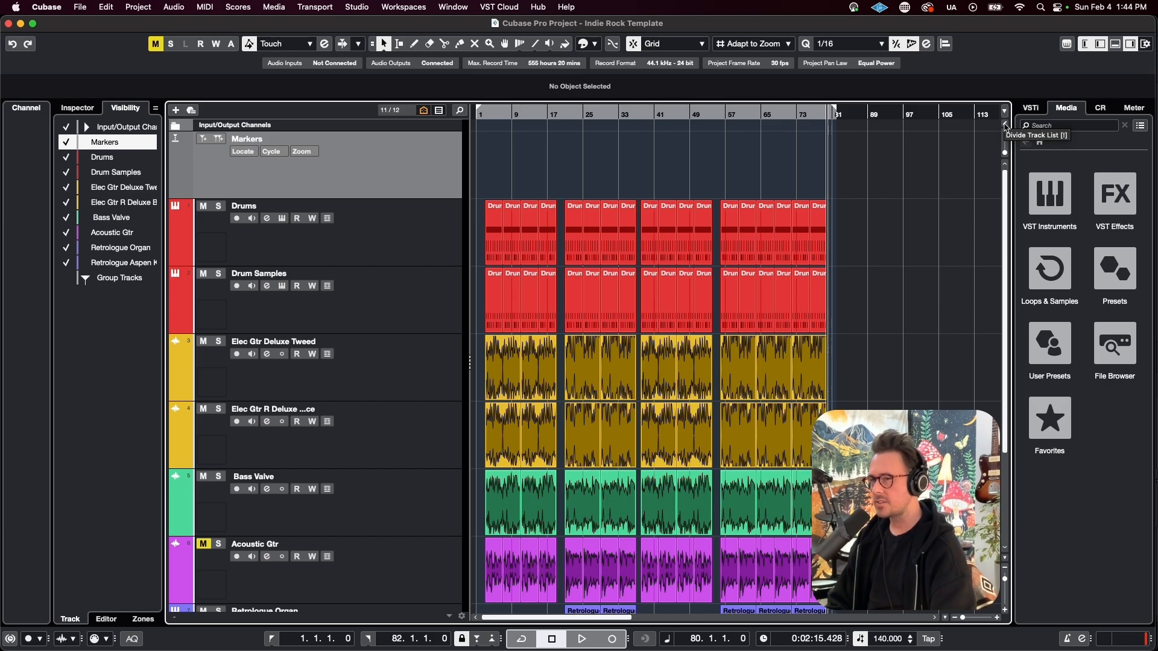
Divide the track list and move the marker track into its upper section, then check that it stays fixed.
left_click(1006, 126)
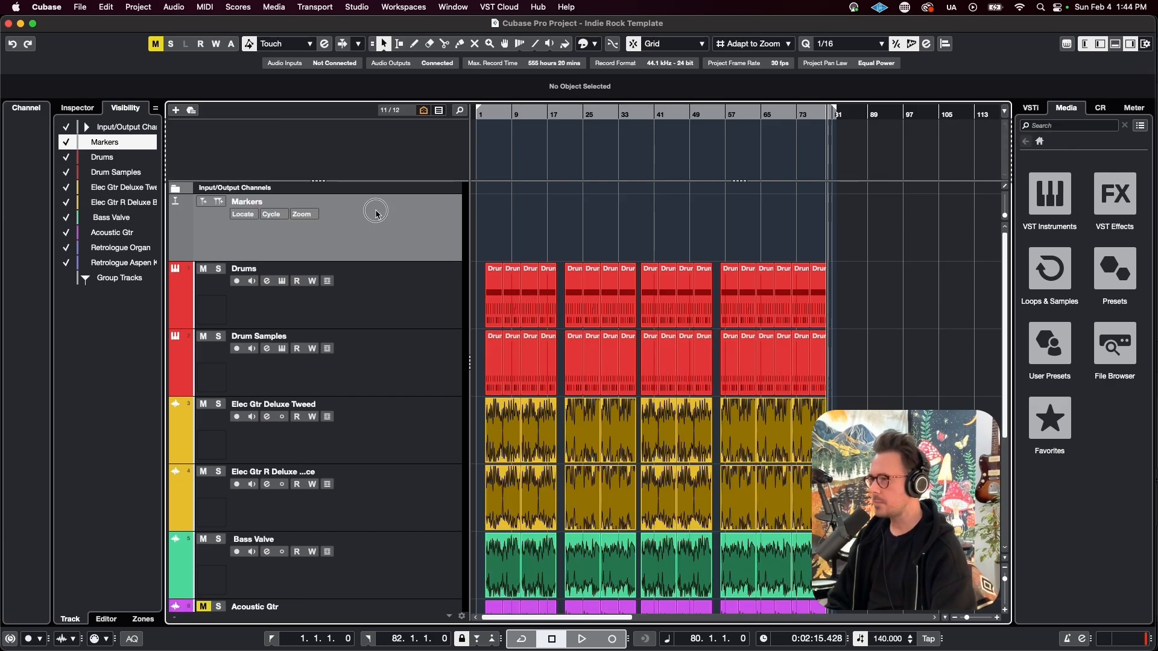
left_click_drag(376, 213, 376, 170)
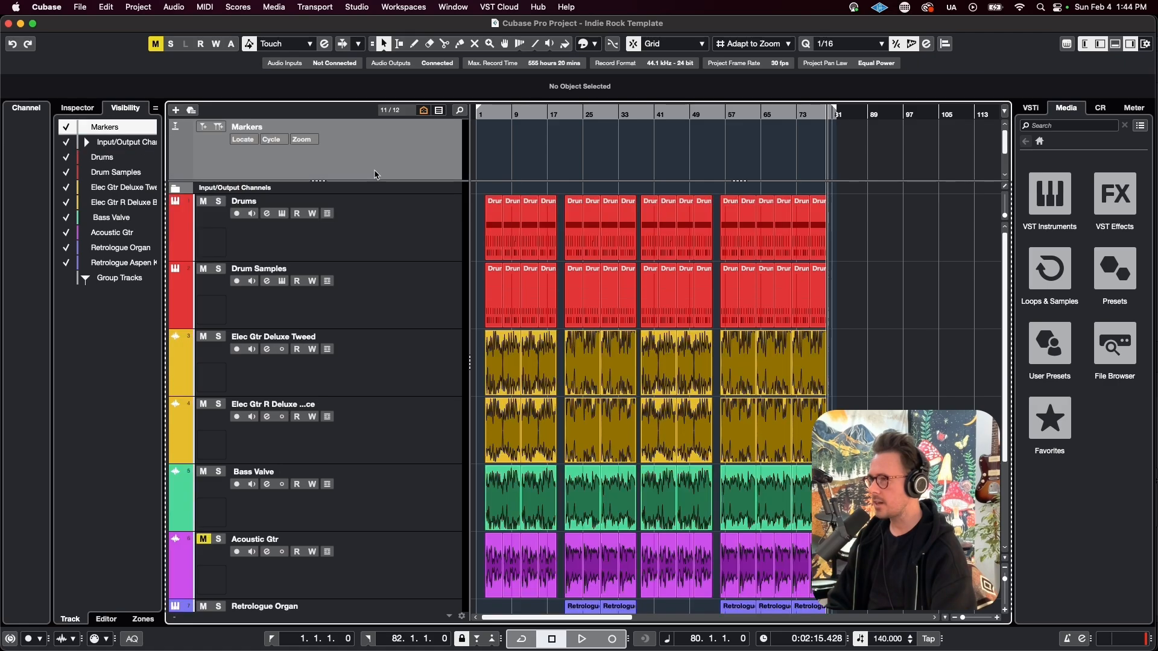
scroll(736, 446, "down", 3)
scroll(735, 446, "up", 3)
scroll(736, 447, "down", 3)
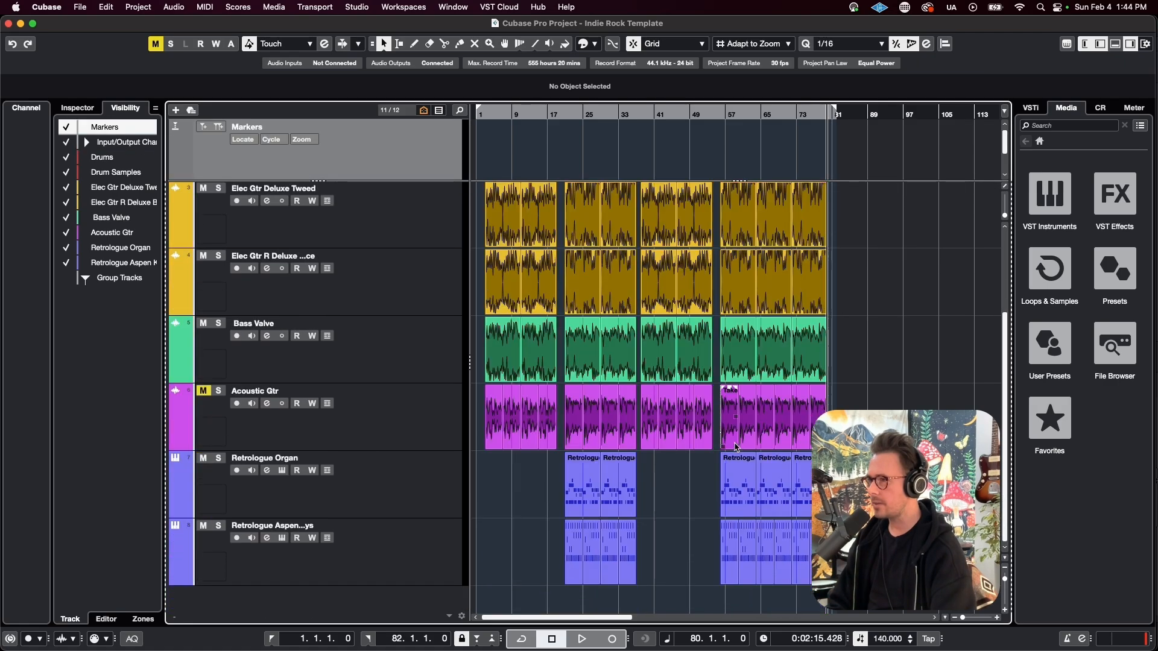
scroll(736, 448, "up", 3)
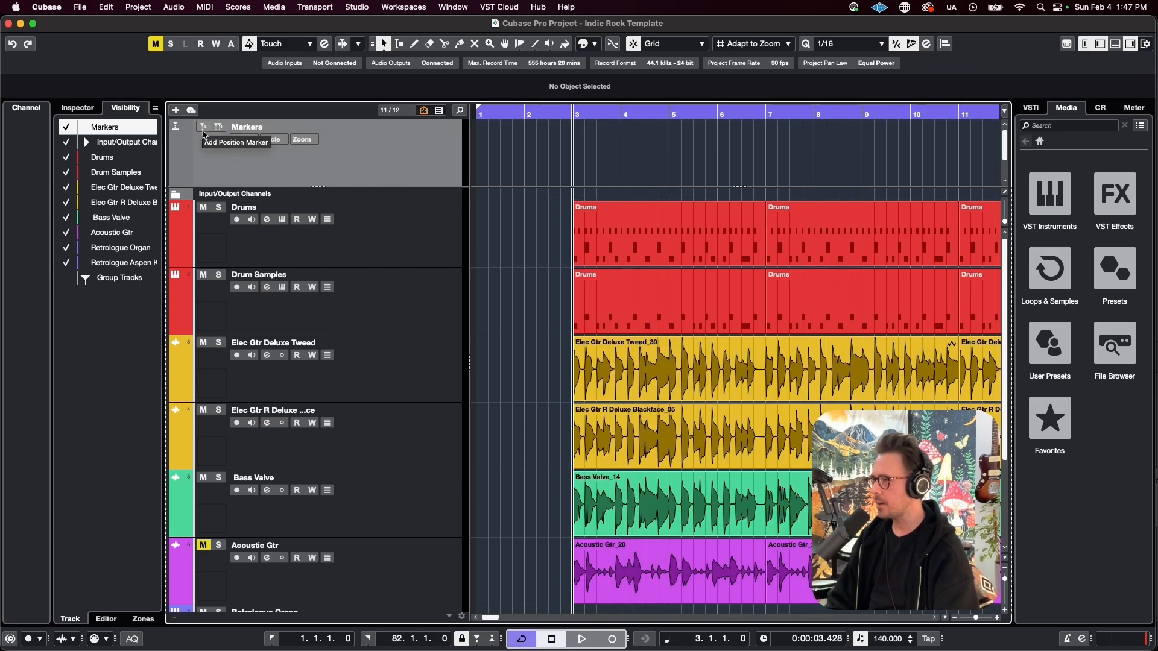
Add a position marker at bar 3 on the marker track and describe it as Verse 1.
left_click(203, 129)
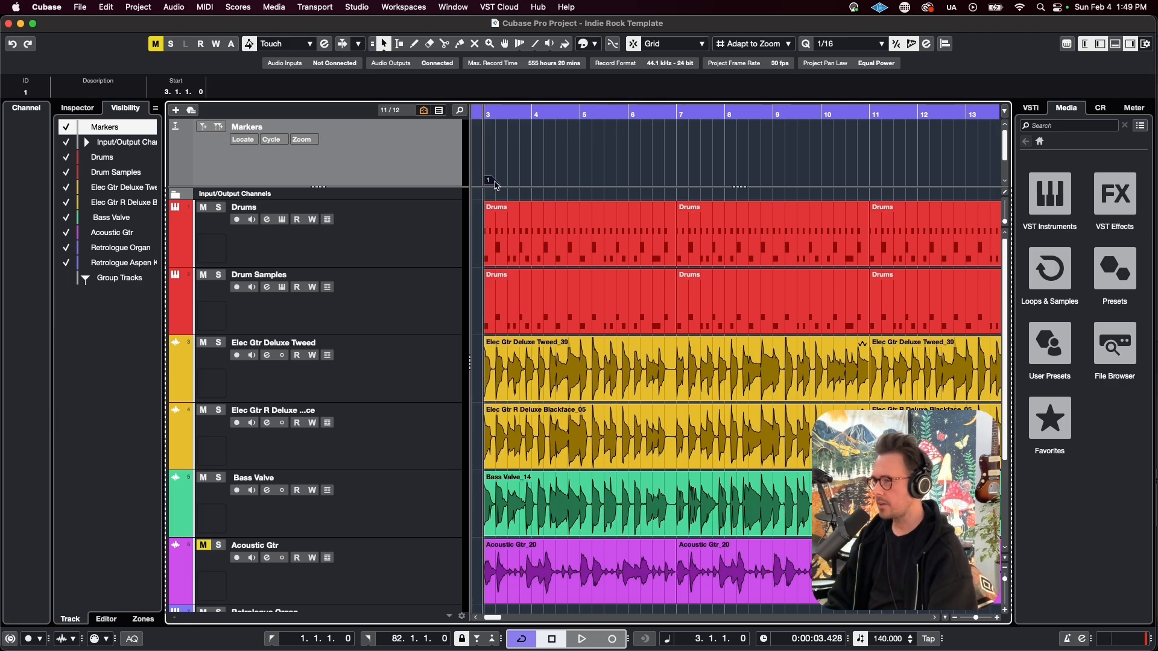
double_click(495, 183)
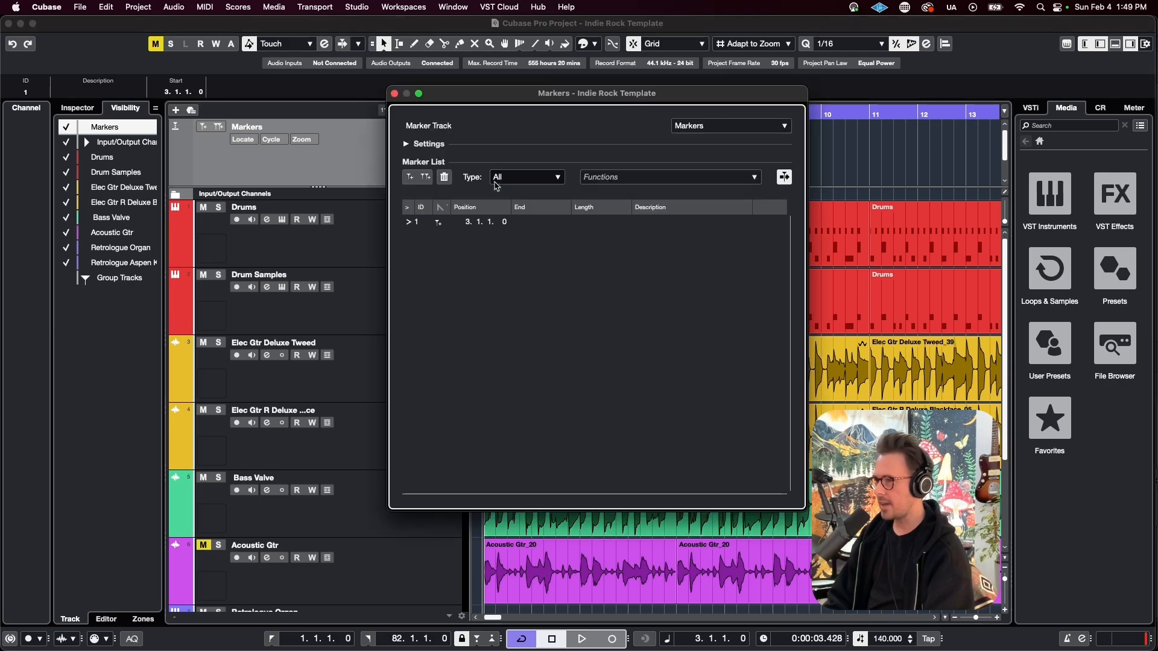
double_click(646, 221)
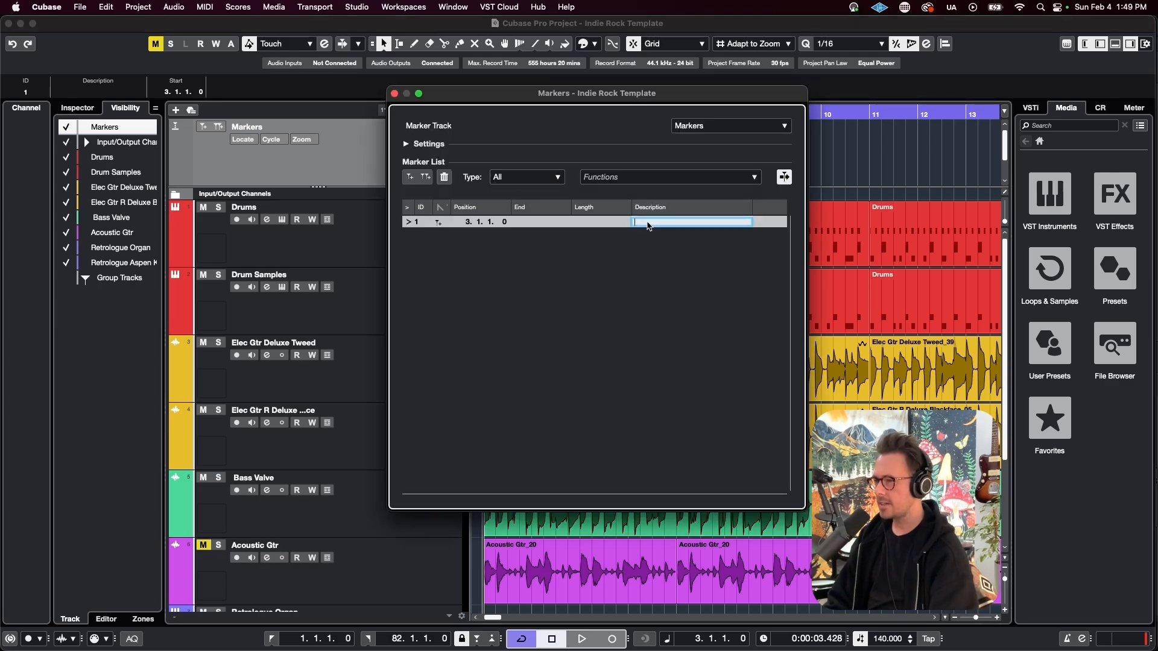
type("Verse 1")
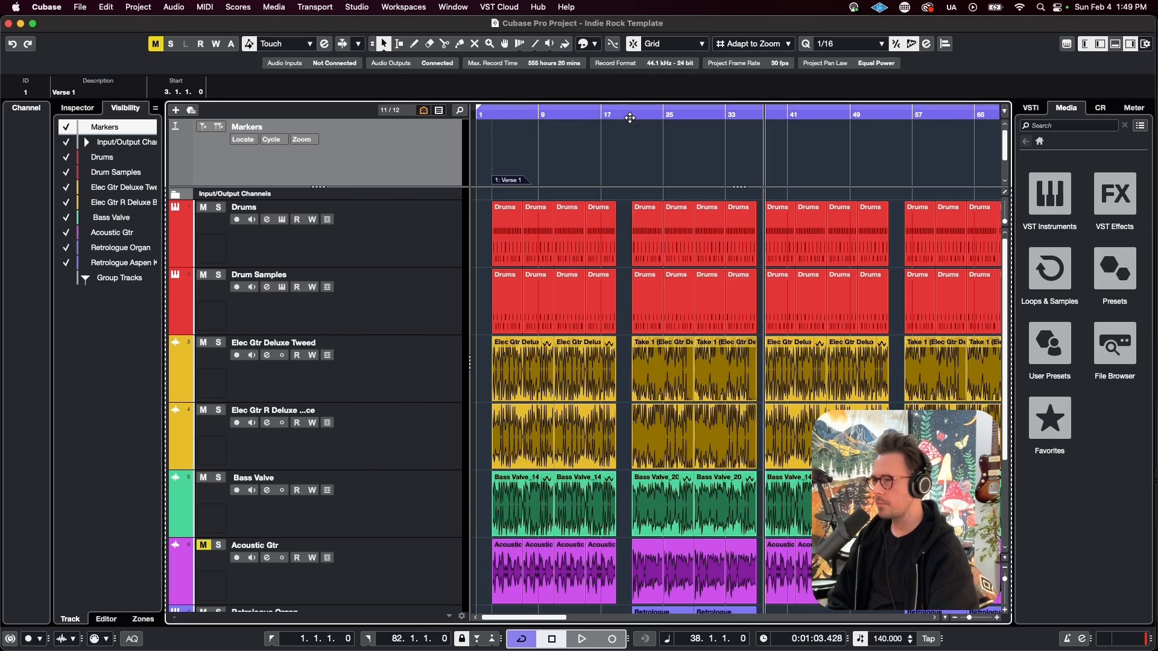
Place the playhead at the first chorus at bar 21 and delete the Verse 1 position marker.
left_click(629, 118)
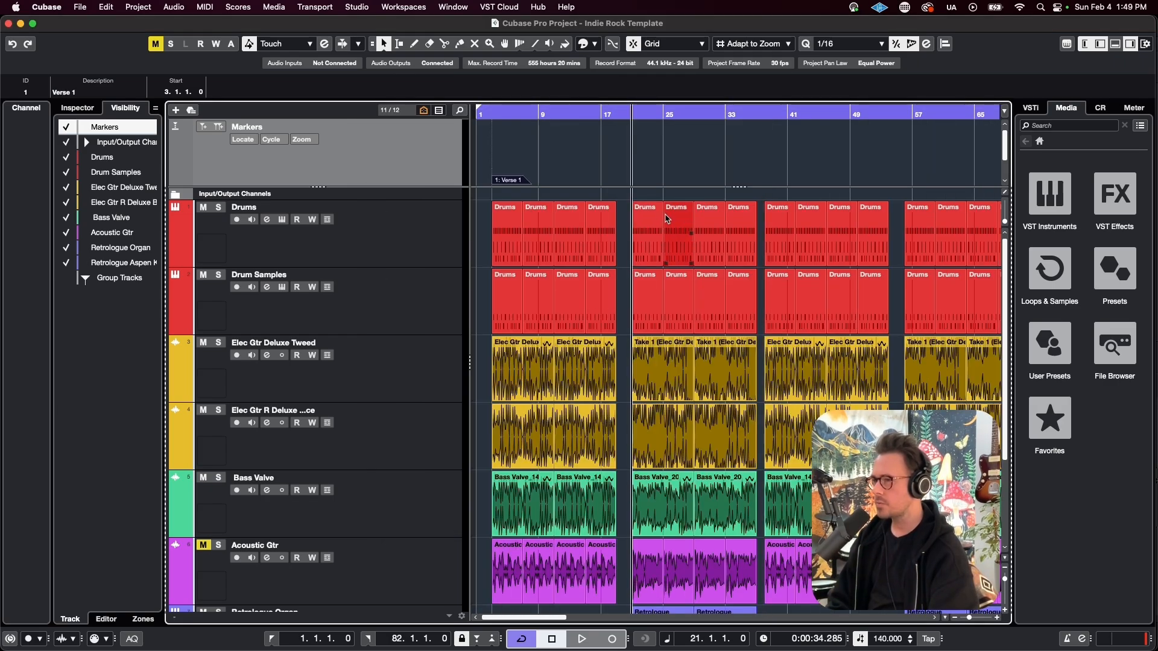
key("super+m")
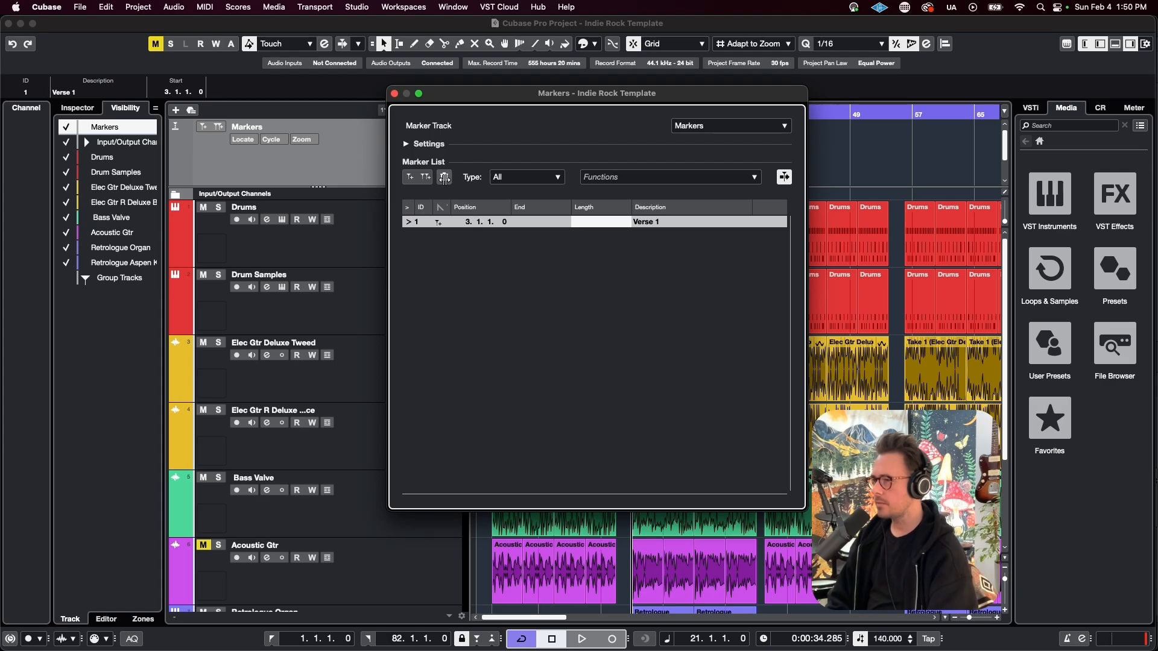
left_click(445, 177)
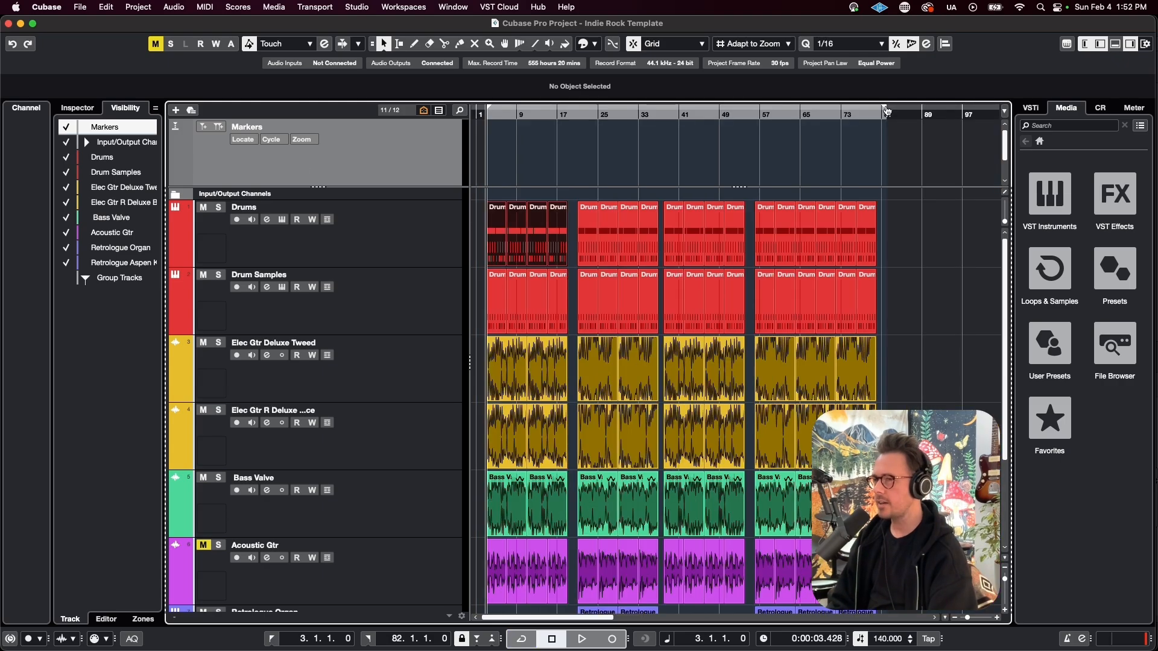
Set the right locator to bar 19 and add a cycle marker from bar 3 to 19 described as Verse 1.
left_click_drag(888, 110, 567, 176)
key("h")
key("h")
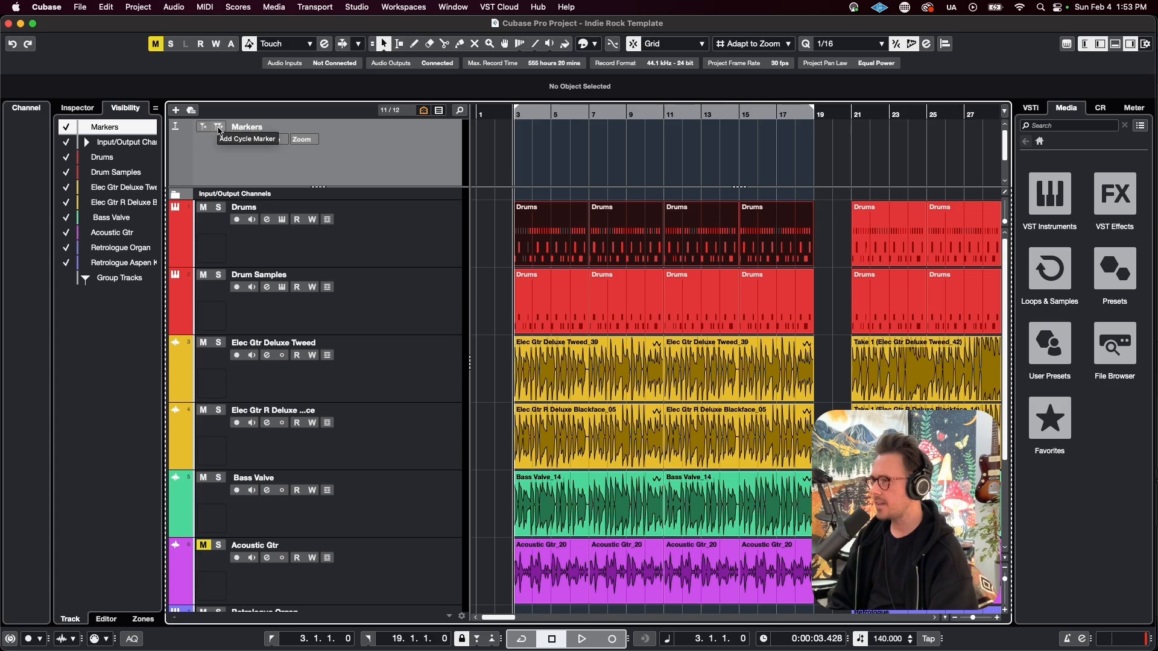
left_click(219, 131)
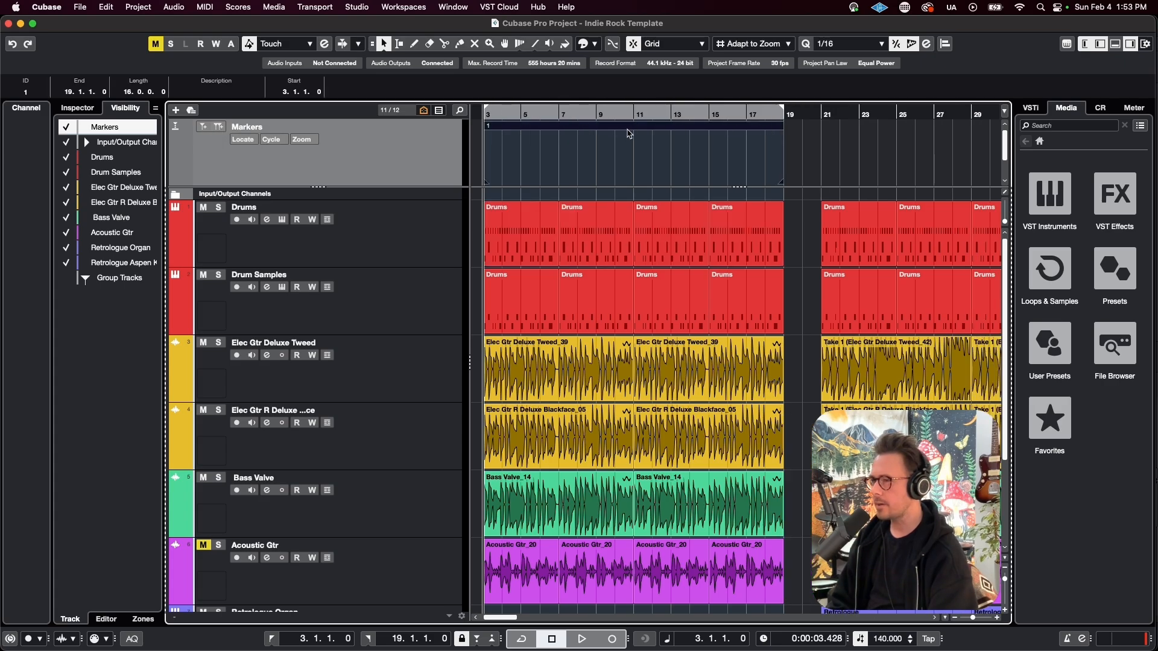
key("super+m")
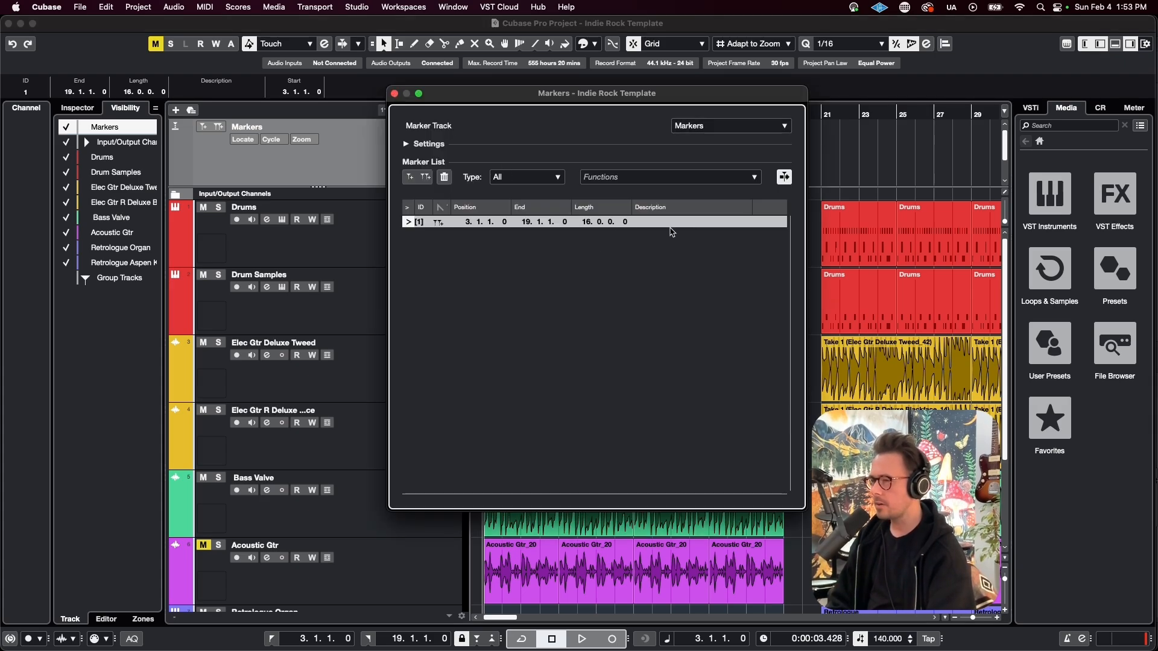
double_click(687, 223)
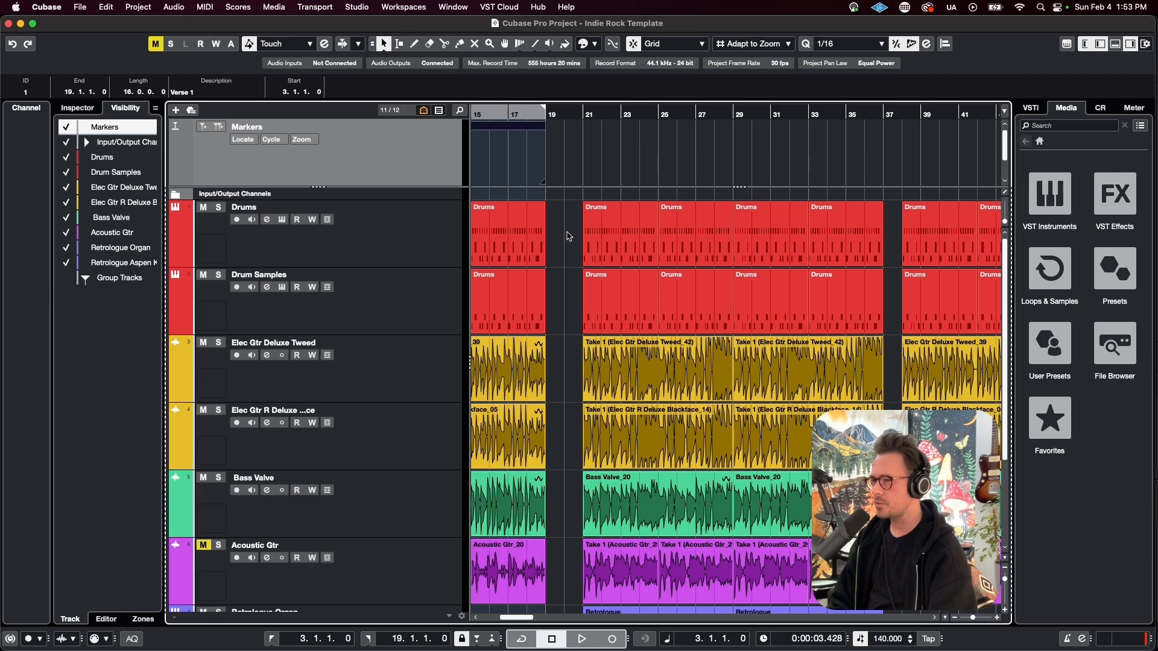
Set the locators around the first chorus drum events, bars 21 to 37, and add a cycle marker there.
left_click_drag(567, 236, 866, 228)
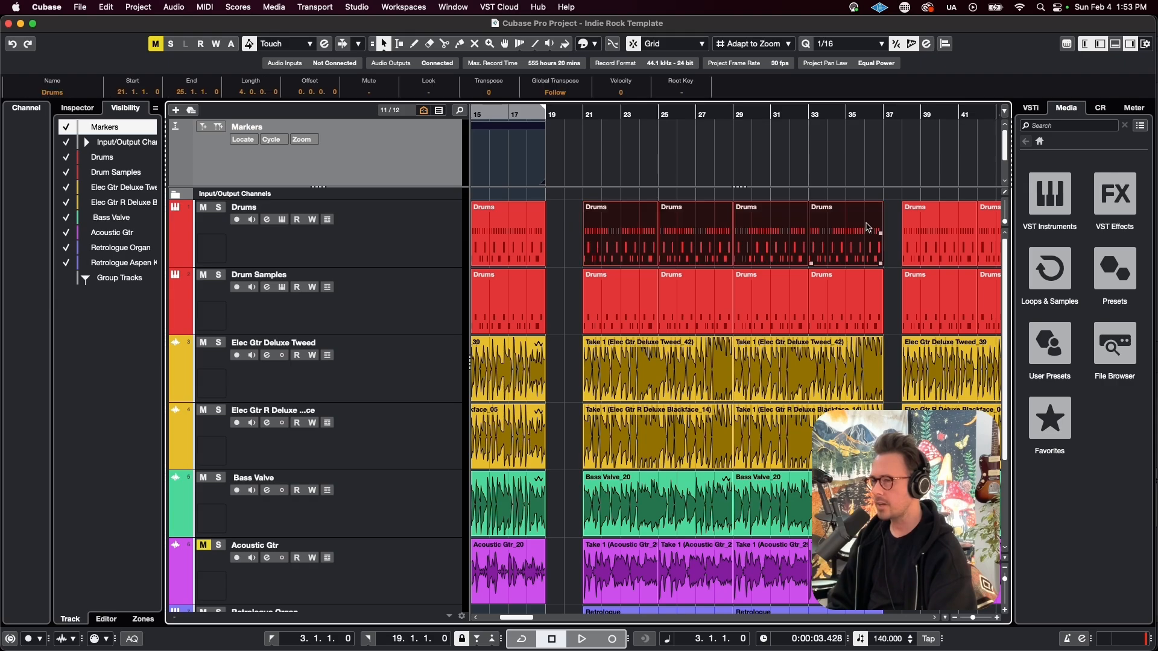
key("p")
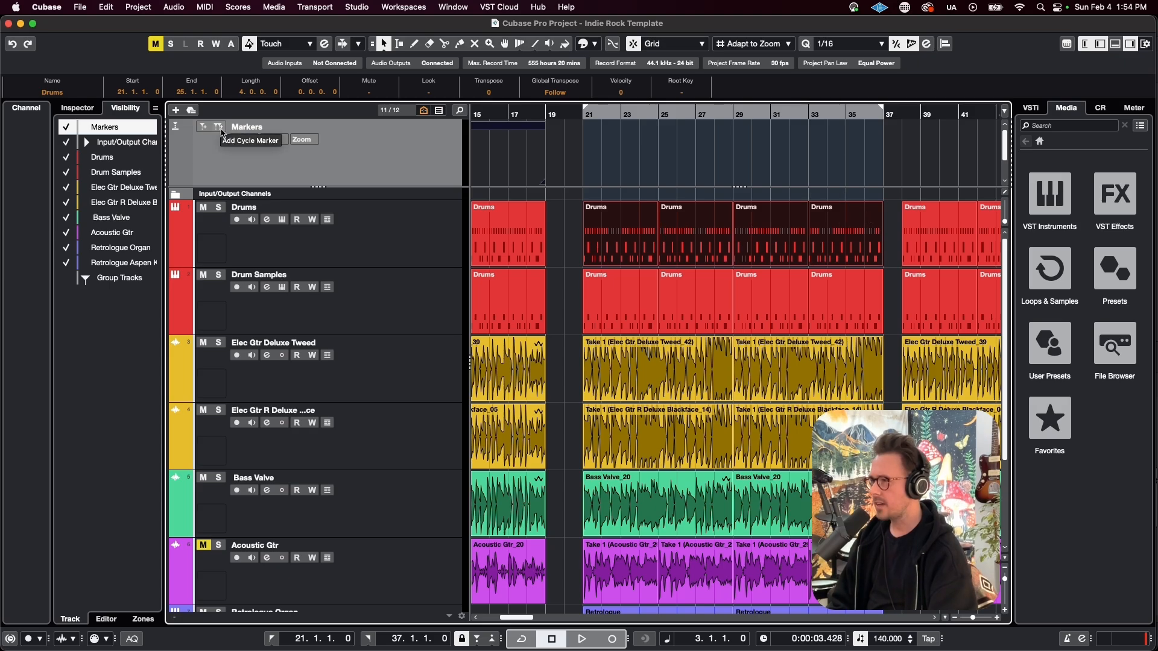
left_click(219, 127)
Describe the cycle marker starting at bar 21 as Chorus 1 in the marker list.
key("super+m")
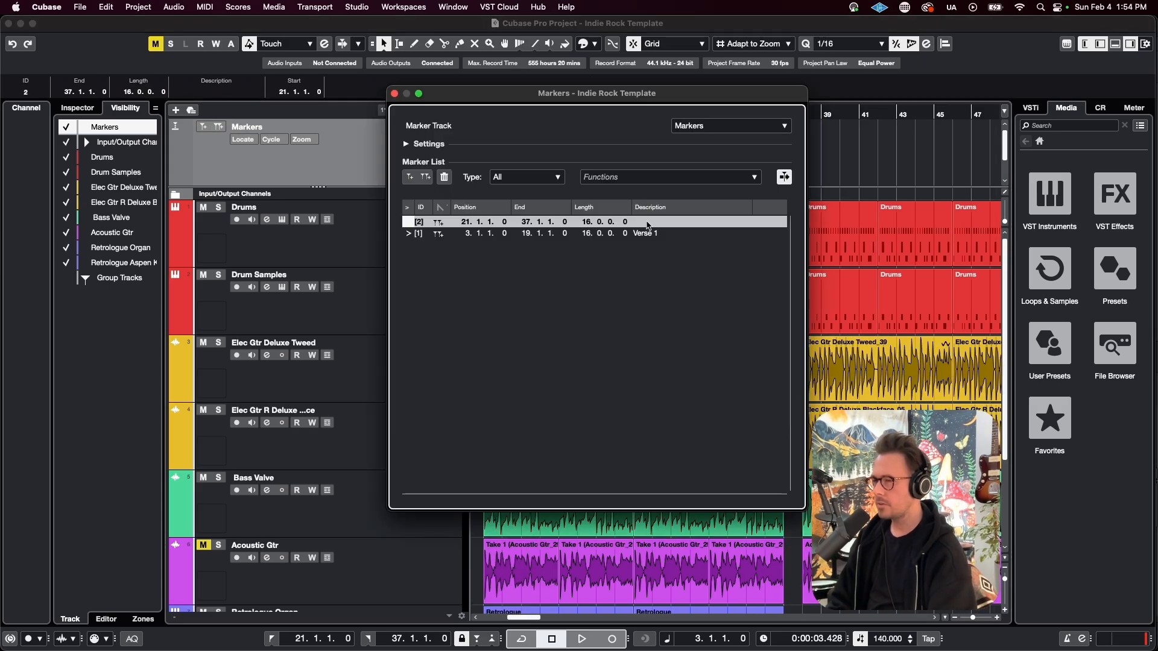
double_click(648, 223)
type("Cho")
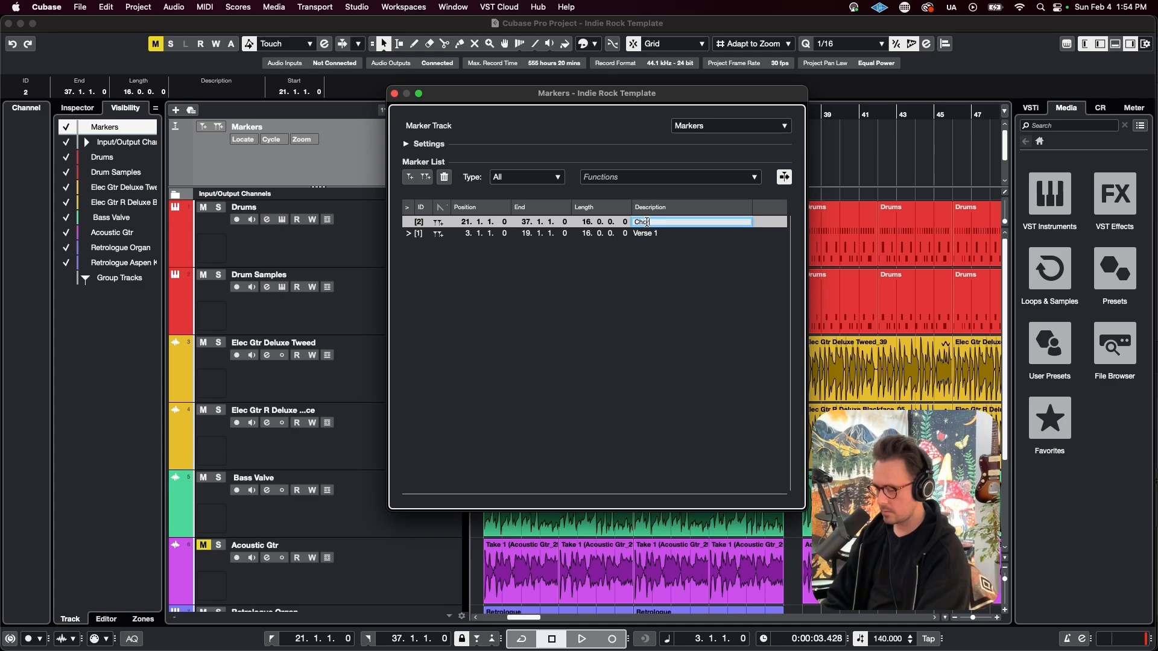
type("rus 1")
key("Return")
key("super+m")
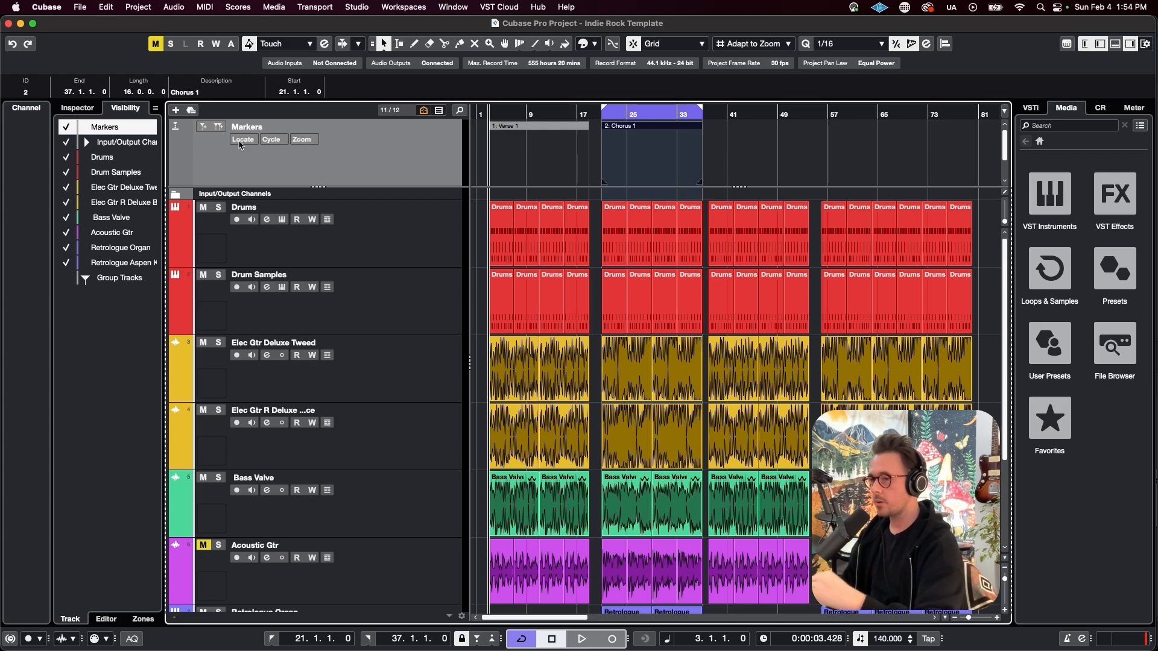
Locate the playhead to the Verse 1 marker and set the cycle range to that marker.
key("h")
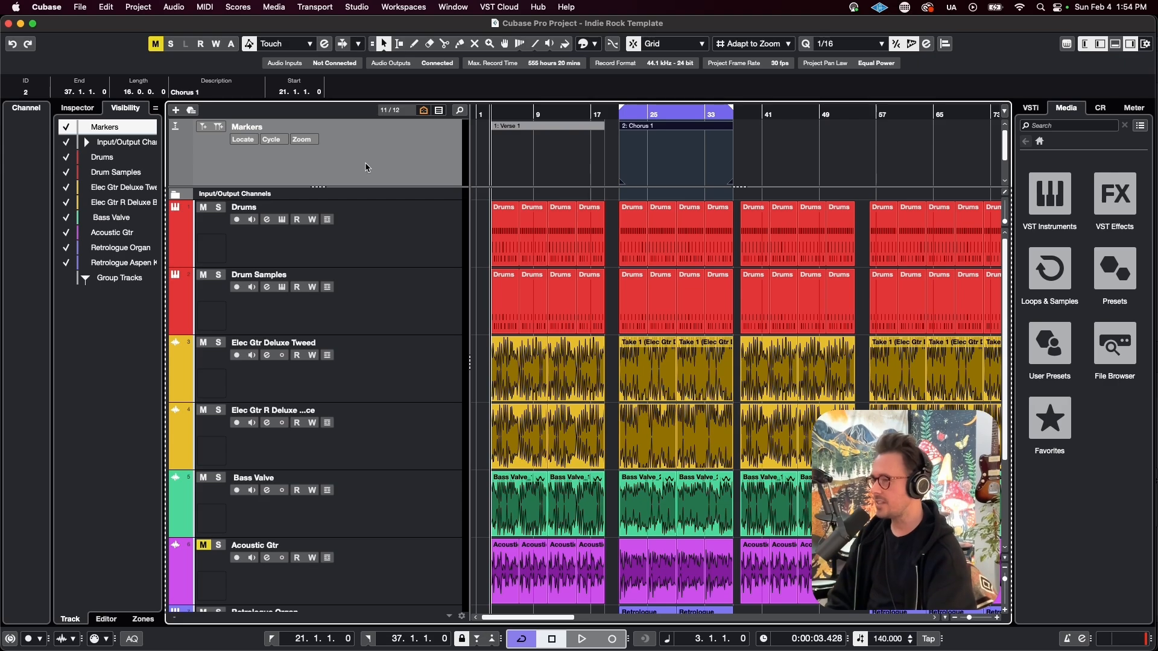
left_click(243, 139)
left_click(256, 151)
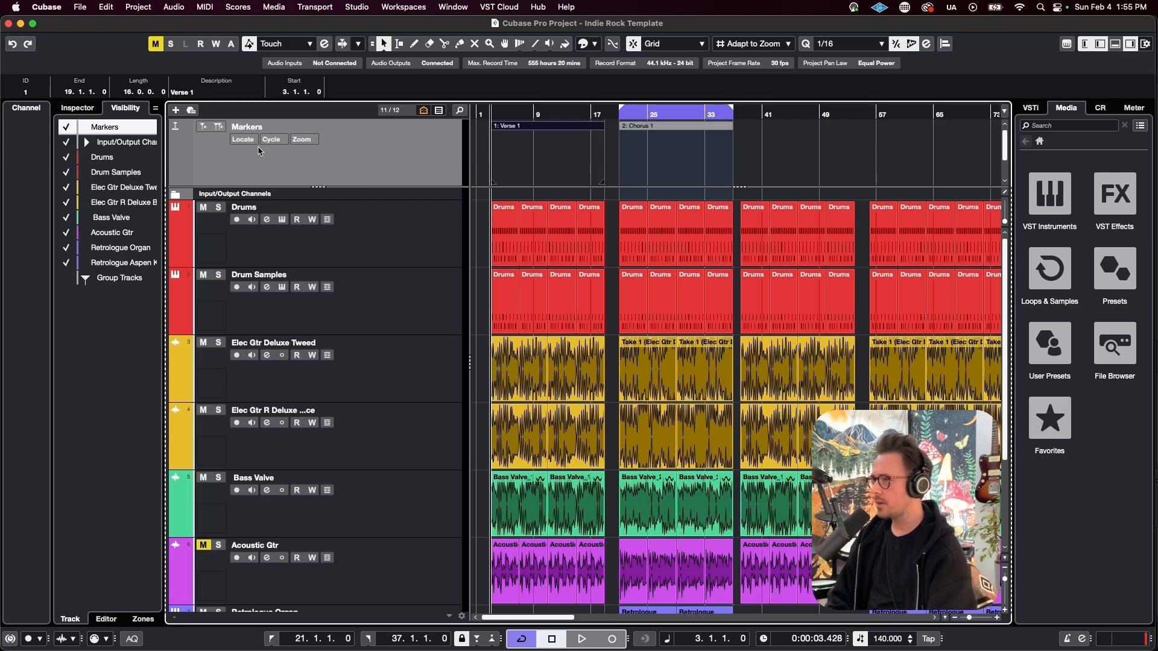
left_click(272, 140)
left_click(284, 152)
key("h")
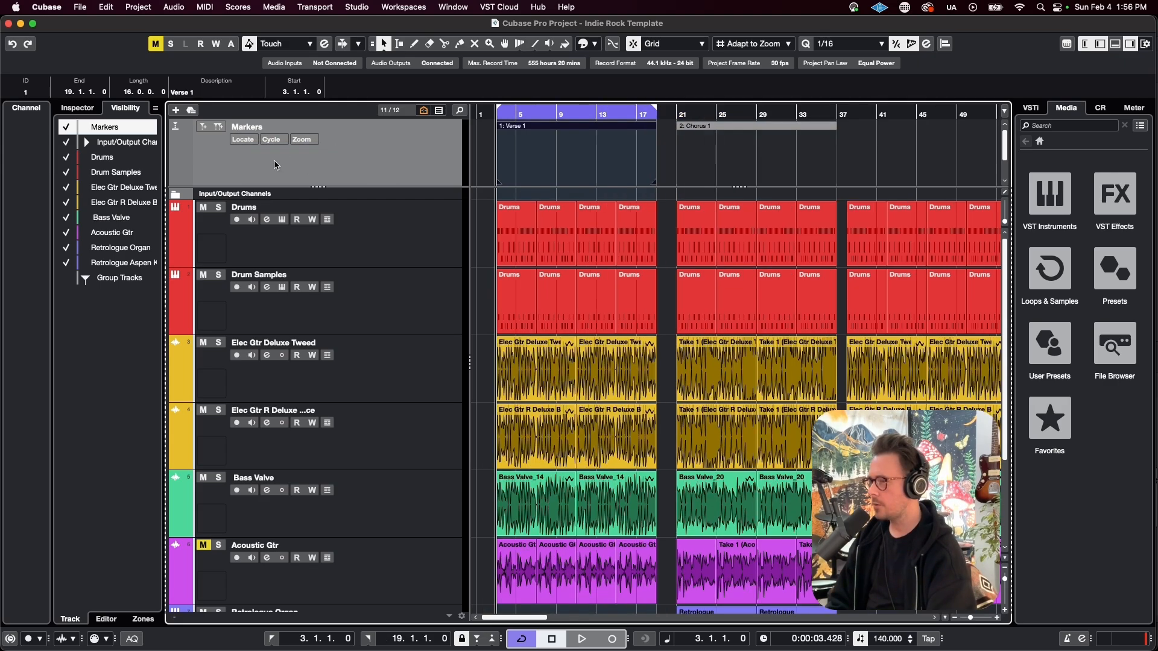
Locate the playhead to the Chorus 1 marker and set the cycle range to that marker.
left_click(246, 141)
left_click(253, 164)
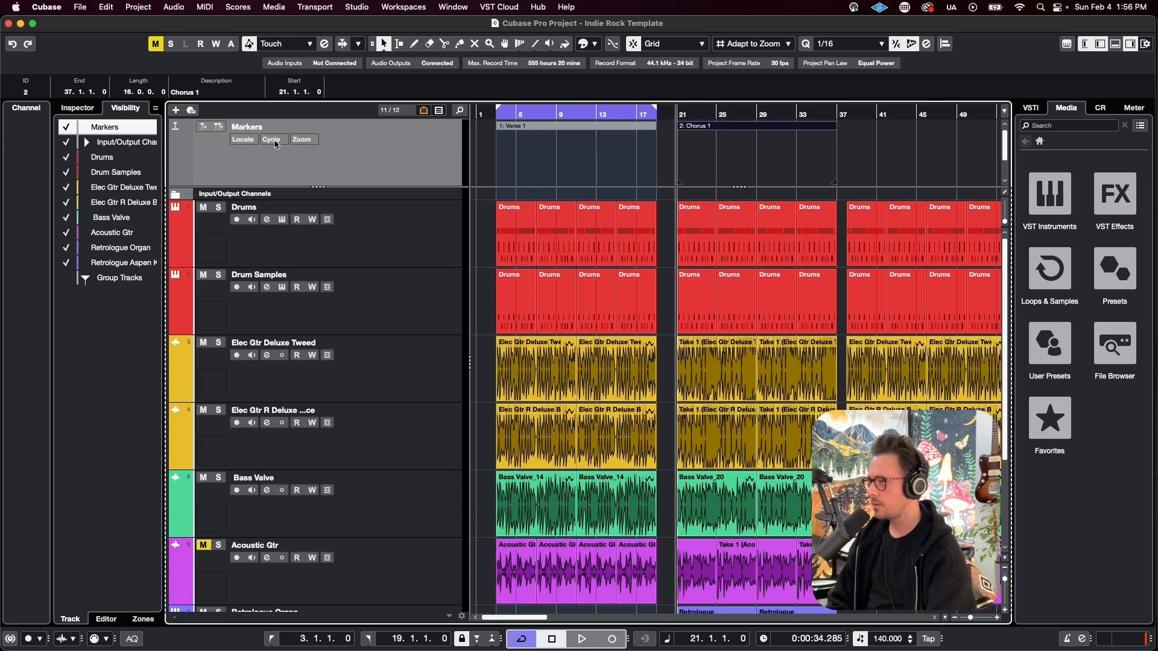
left_click(272, 141)
left_click(283, 165)
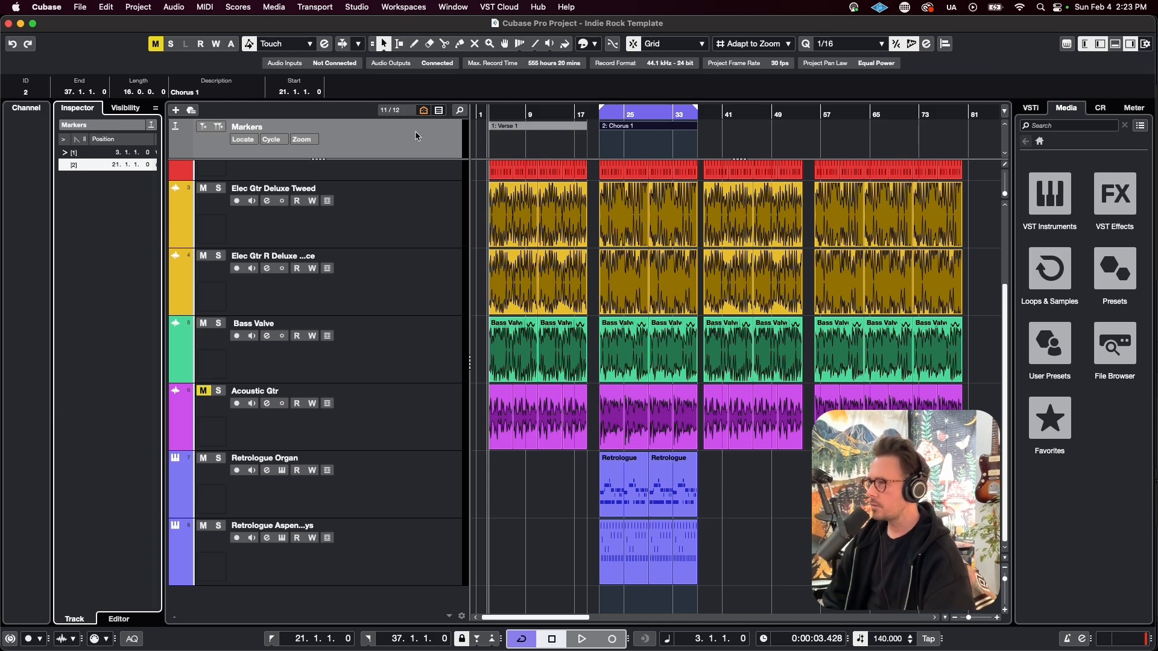
Locate the playhead to each of the two listed markers, and step back and forth between the marker positions.
left_click(67, 155)
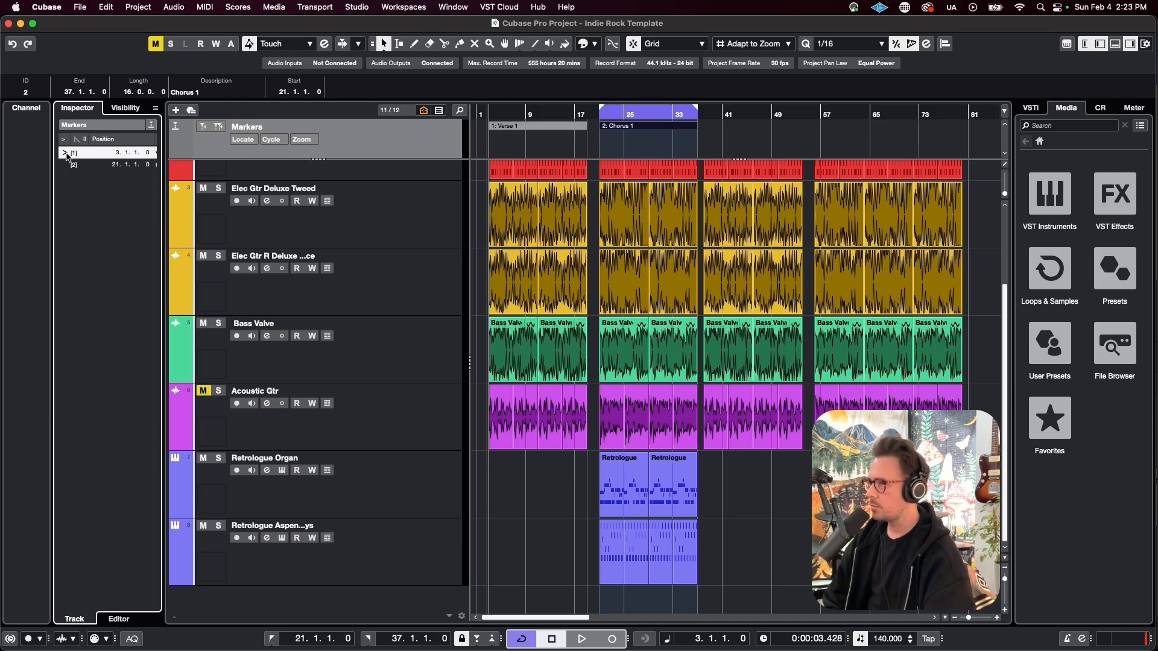
left_click(66, 166)
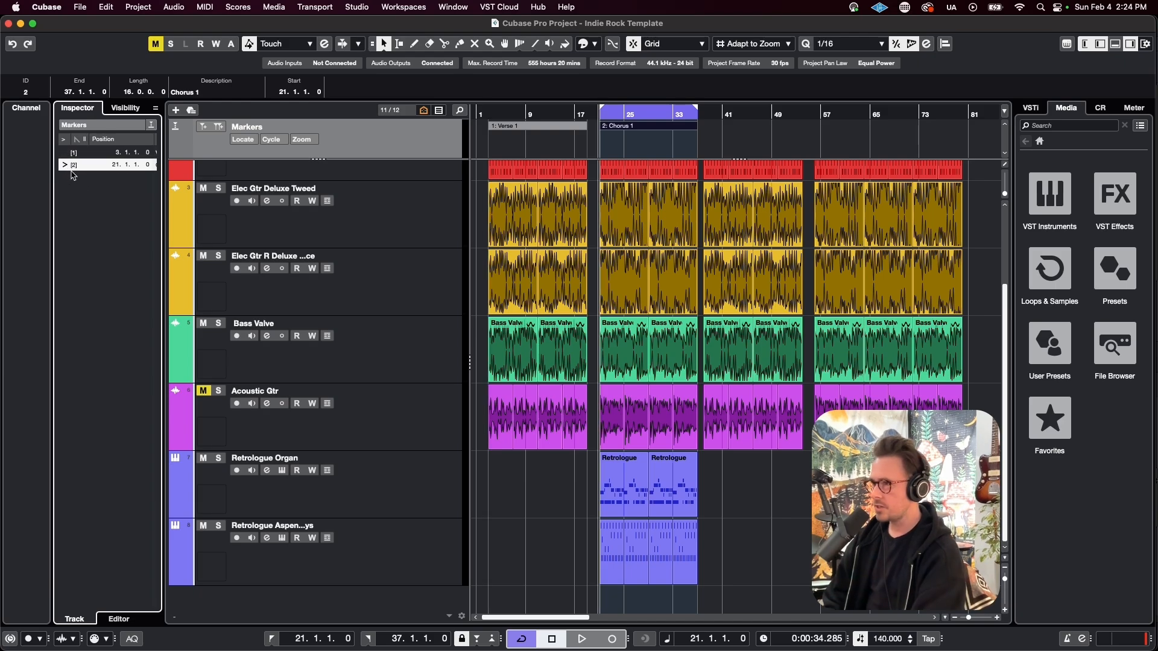
key("shift+b")
key("shift+b")
key("shift+n")
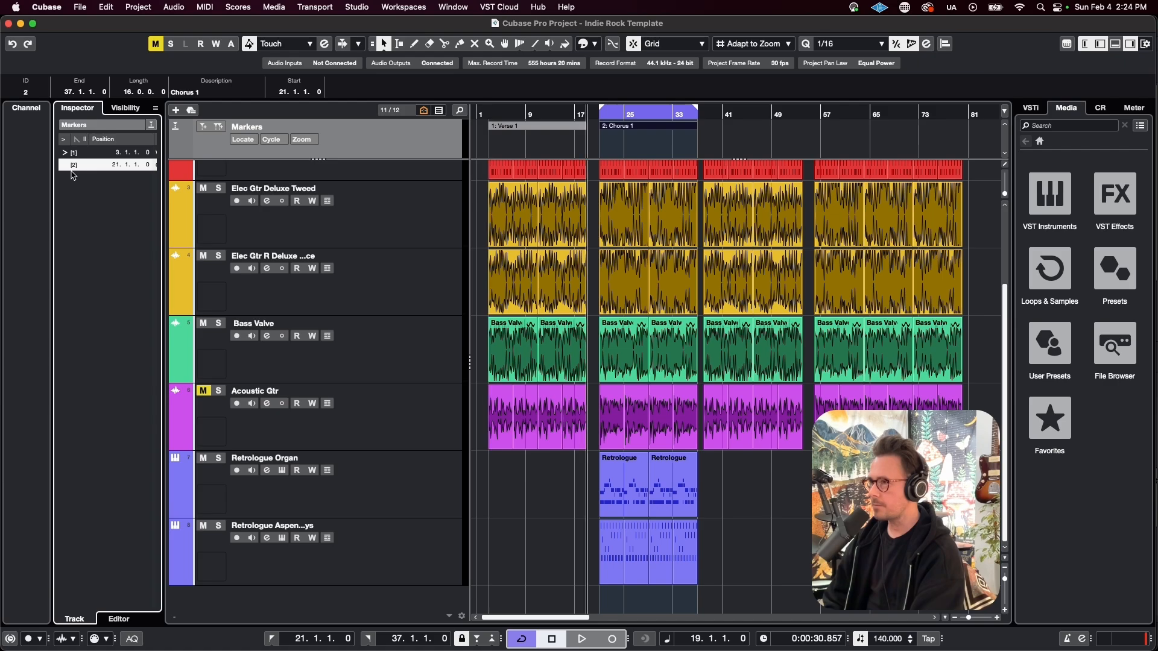
key("shift+n")
key("shift+n")
key("shift+b")
key("shift+b")
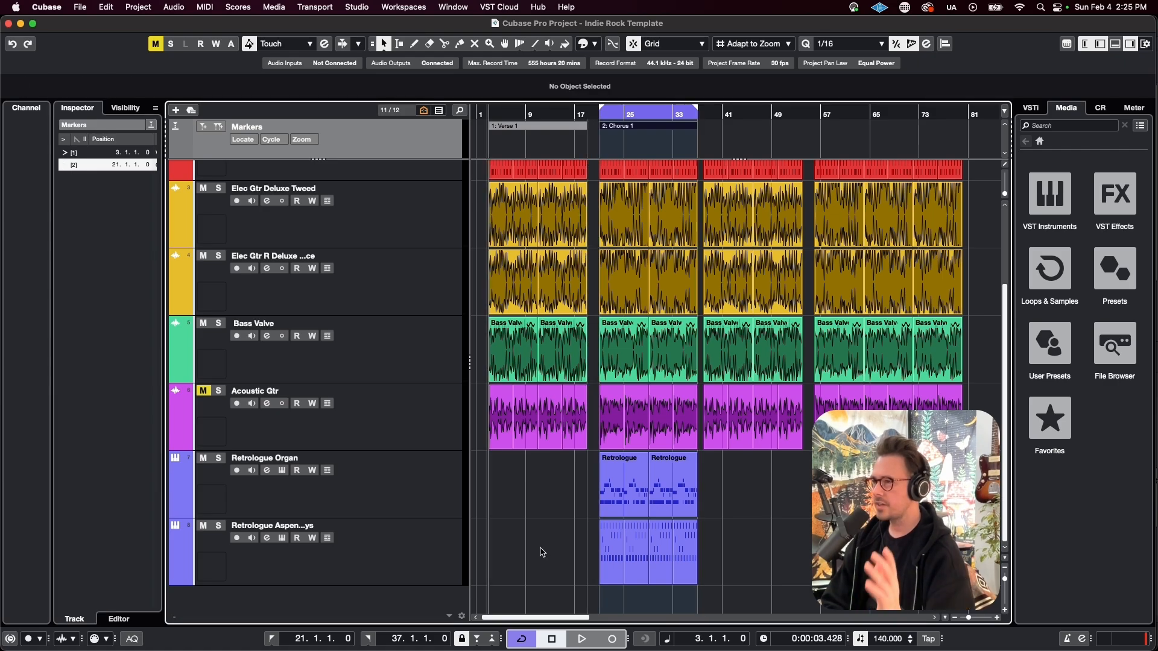
Show the Markers controls in the project toolbar.
right_click(1003, 50)
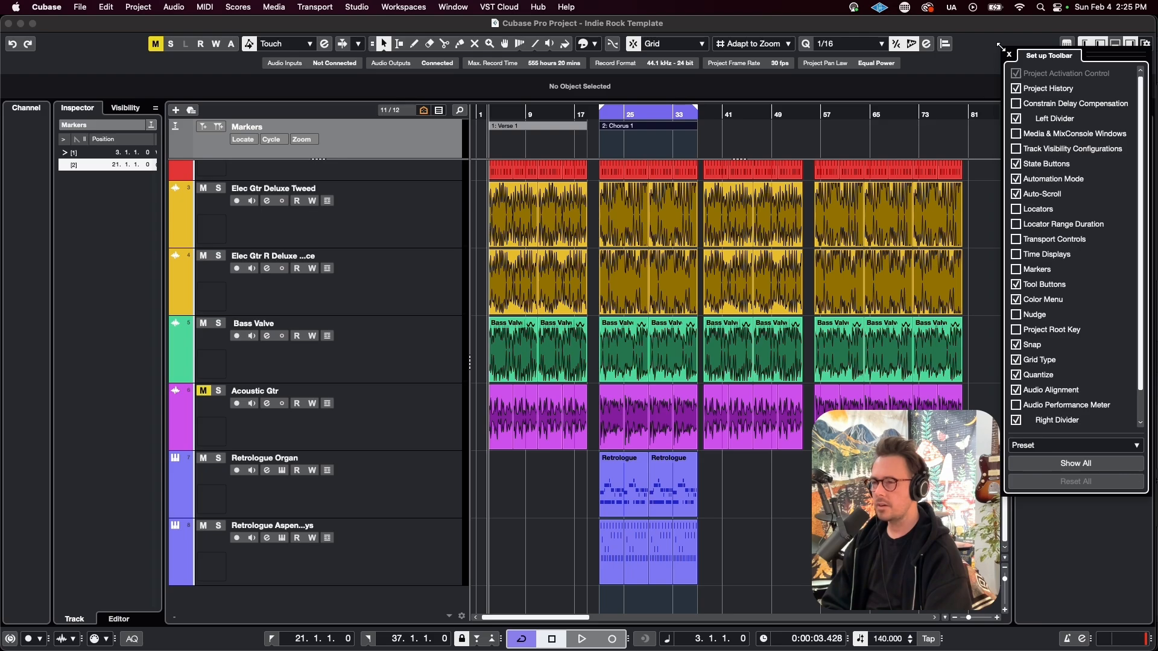
left_click(1016, 269)
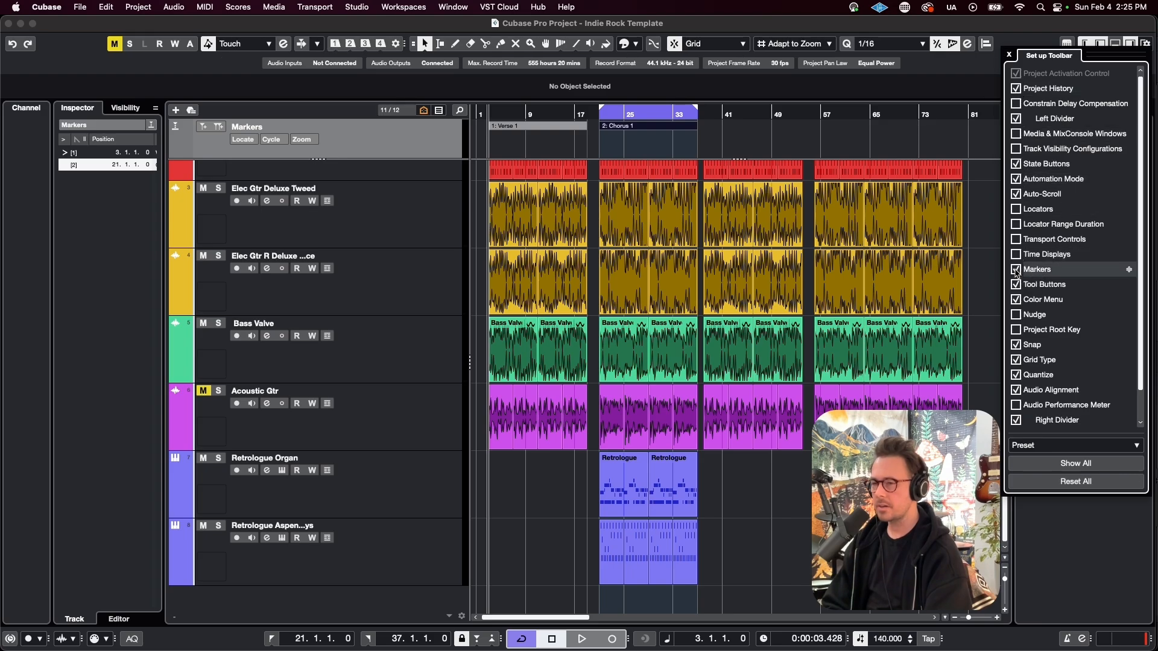
left_click(924, 226)
Jump the playhead back and forth between markers 1 and 2 with the toolbar marker controls.
left_click(349, 44)
left_click(334, 44)
left_click(348, 46)
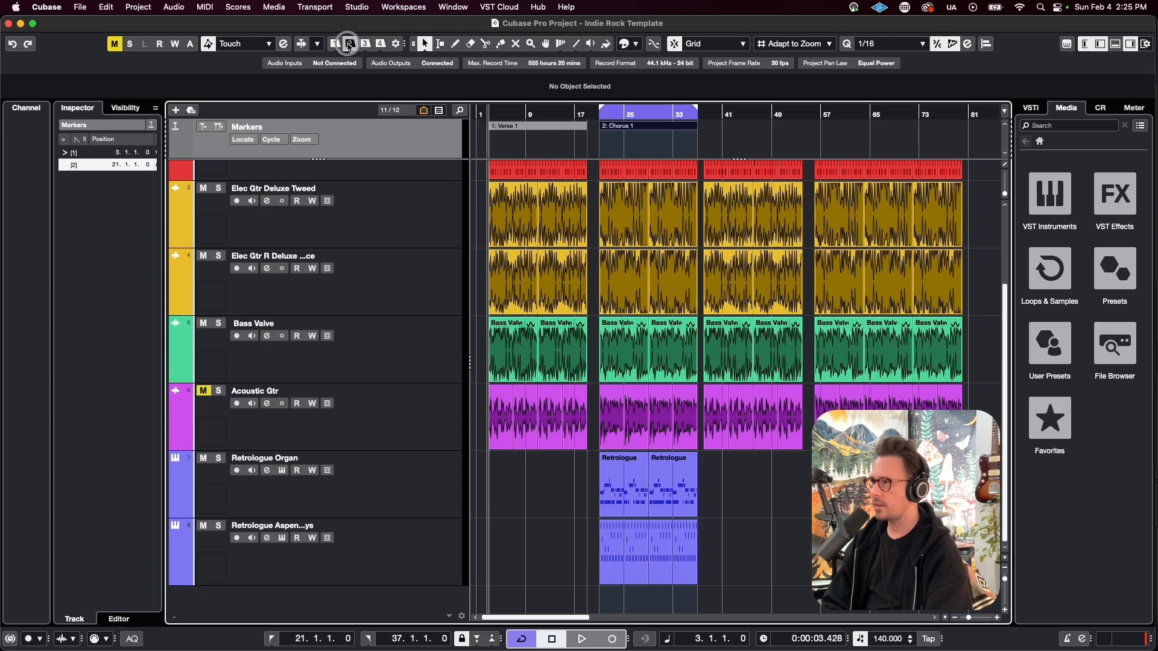
left_click(349, 45)
left_click(335, 44)
left_click(349, 45)
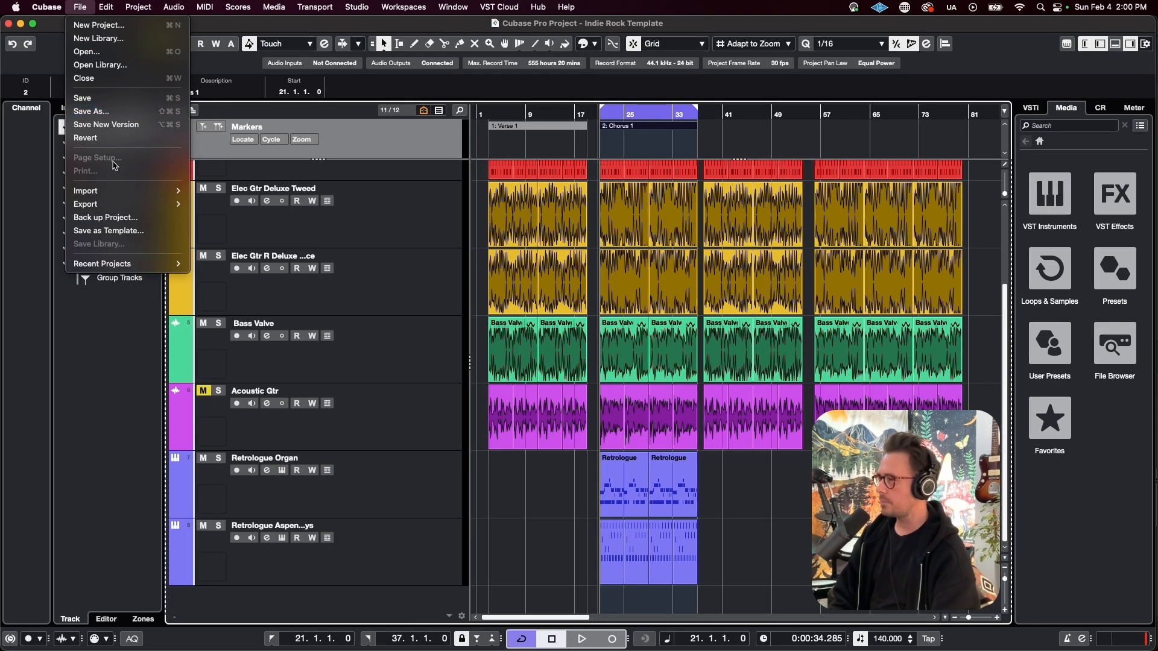
Choose the Verse 1 and Chorus 1 cycle markers as the range for an audio mixdown export, and close the dialog without exporting.
mouse_move(107, 206)
left_click(226, 204)
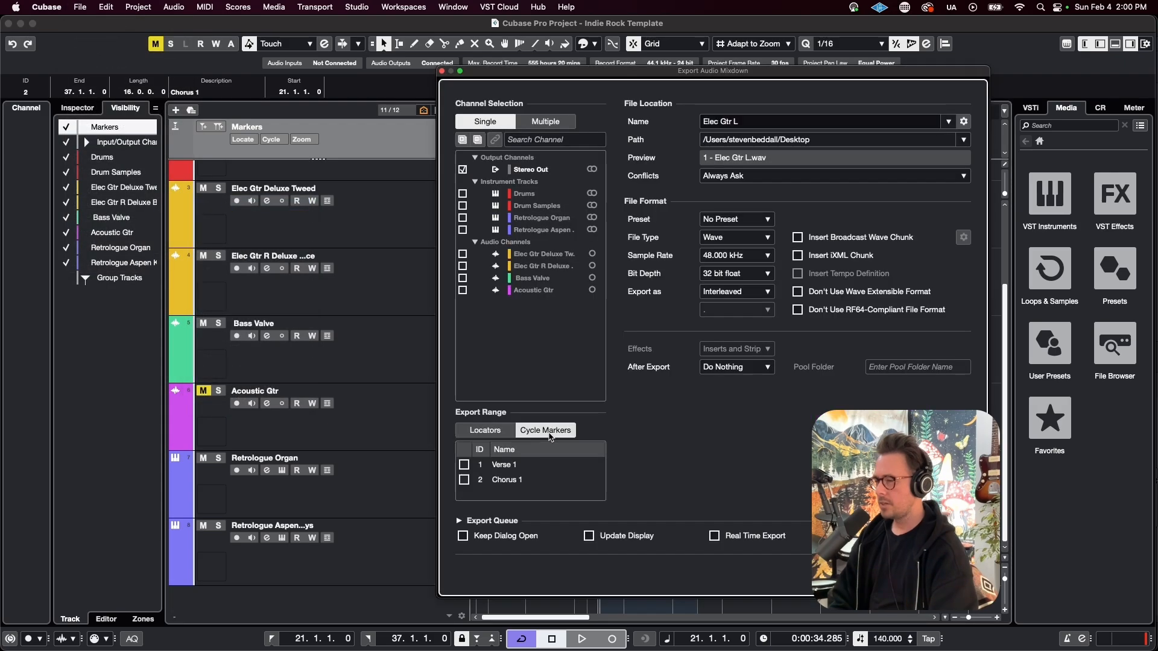
left_click(465, 468)
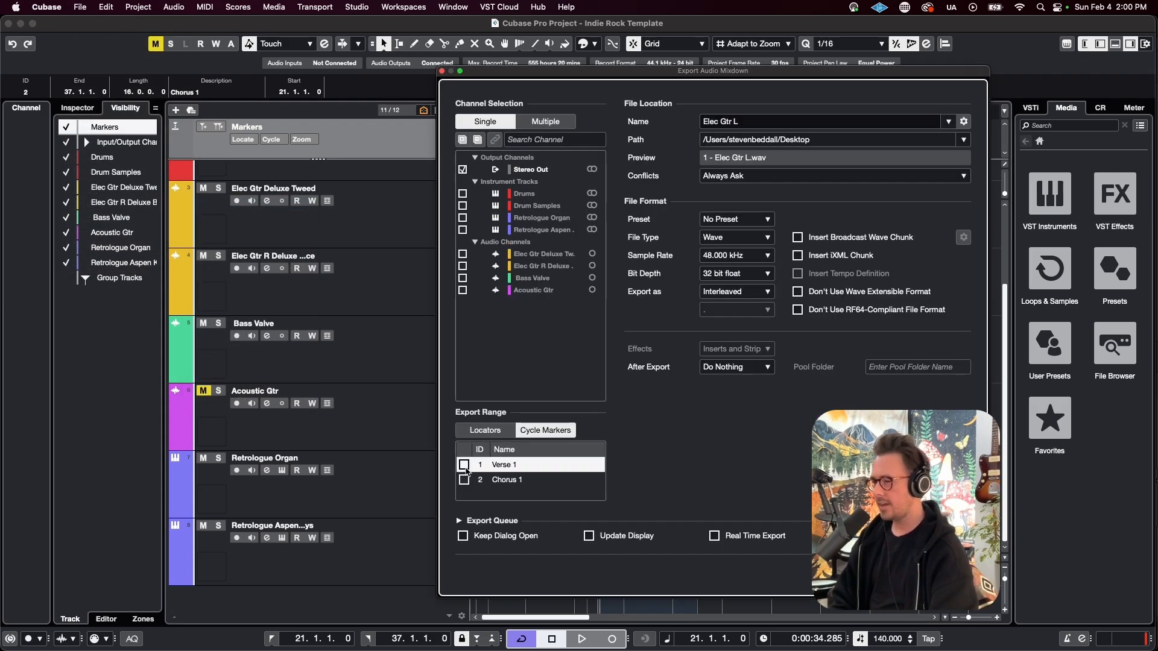
left_click(465, 480)
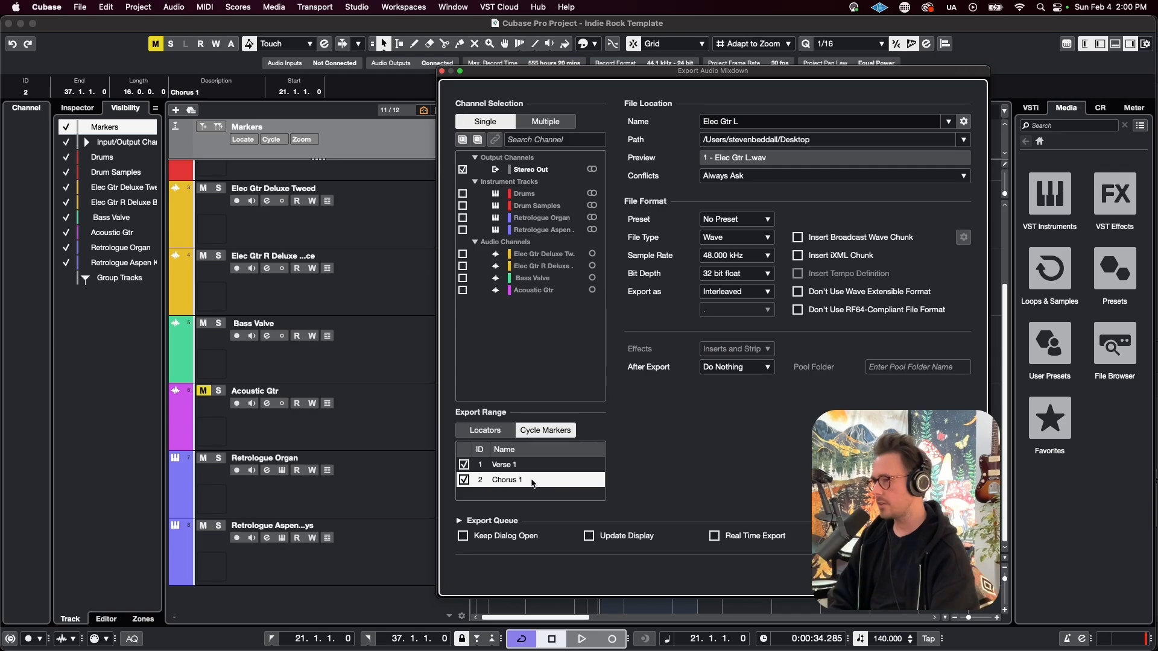
left_click(442, 71)
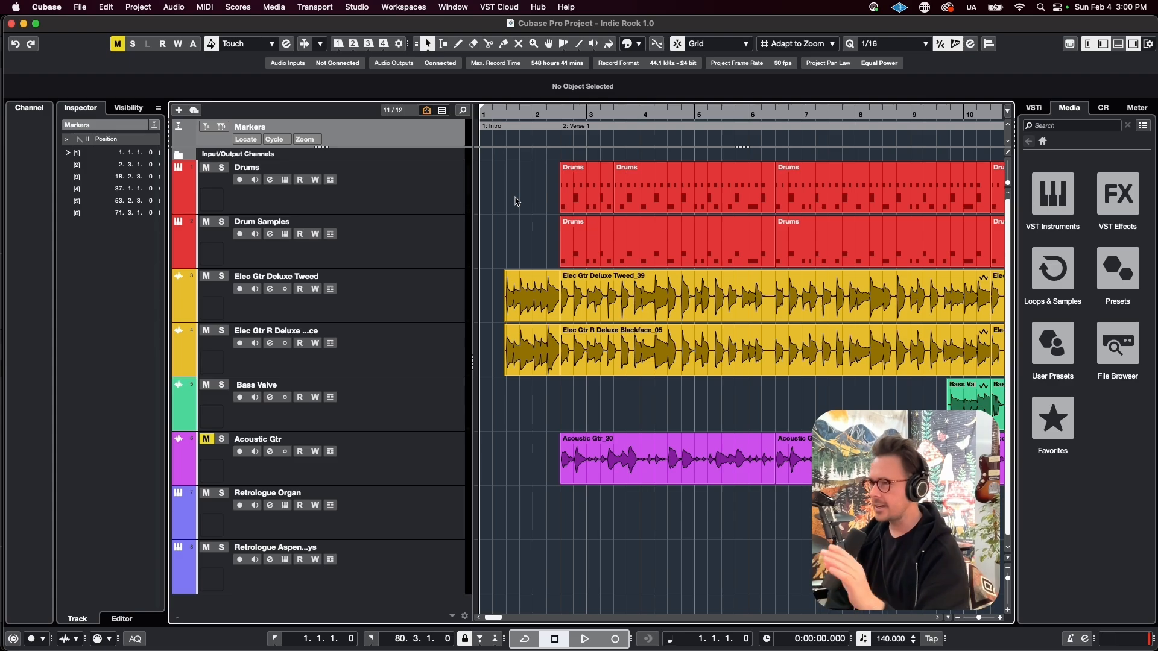
Look over the Indie Rock 1.0 arrangement and its labelled sections, including Intro, Verse 1, Chorus 1 and Verse 2.
key("g")
key("g")
key("g")
scroll(516, 201, "right", 5)
scroll(516, 202, "left", 5)
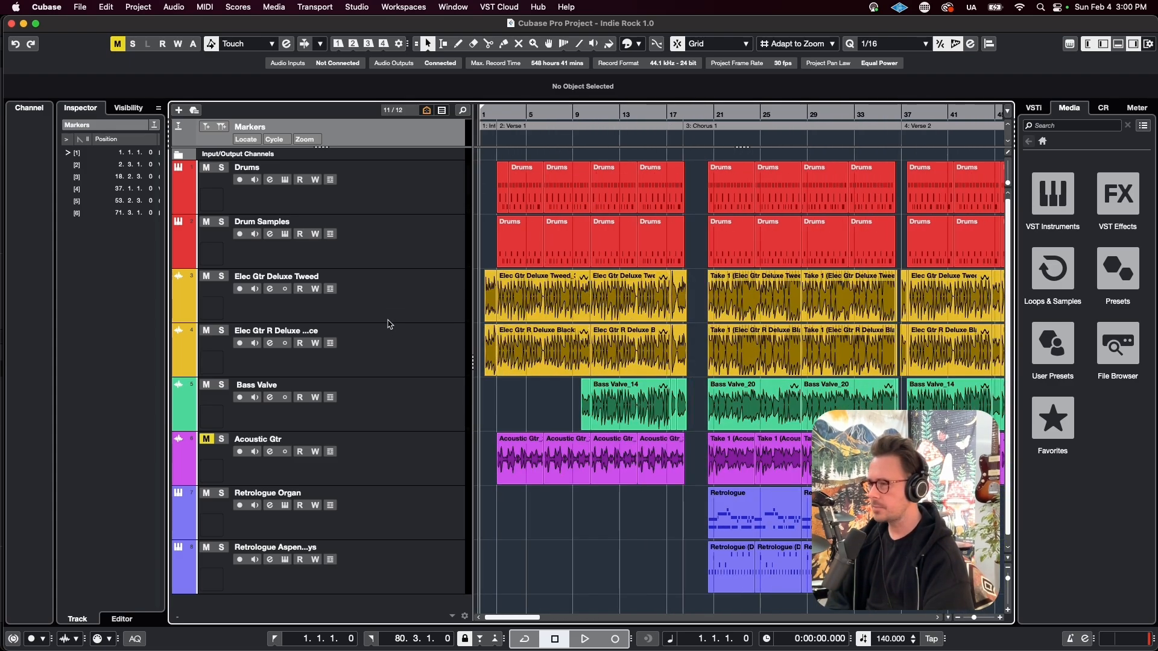
key("h")
key("h")
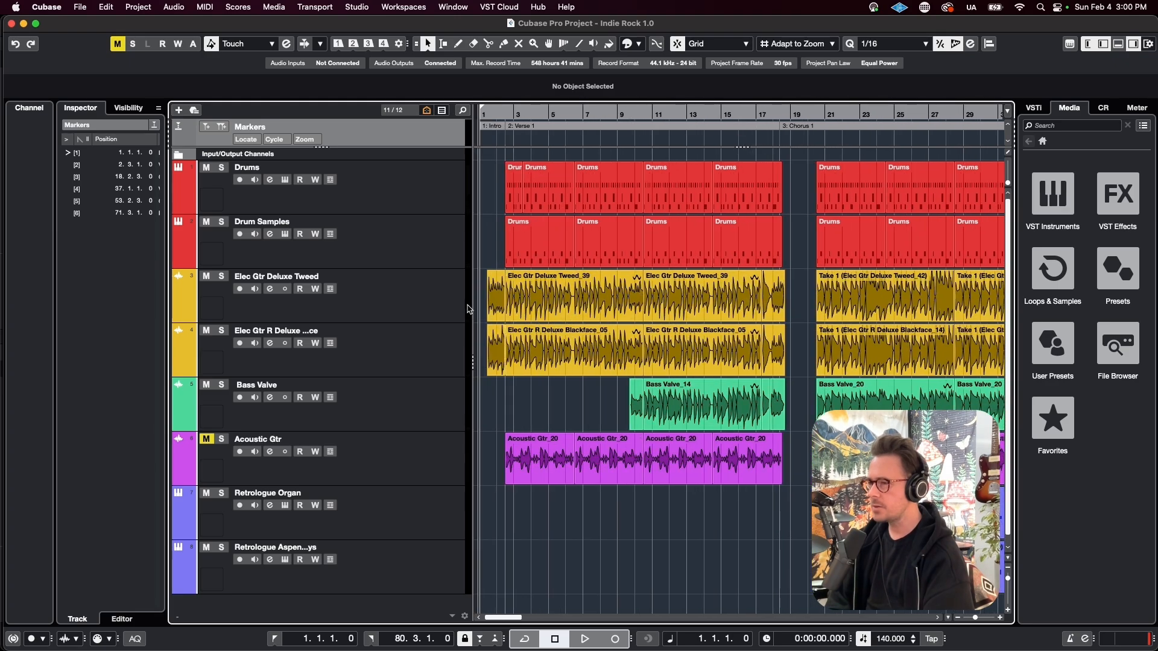
Select the paired Elec Gtr Deluxe transition clips at the intro, the end of Verse 1 and the start of Verse 2.
left_click(496, 294)
left_click(497, 331, "shift")
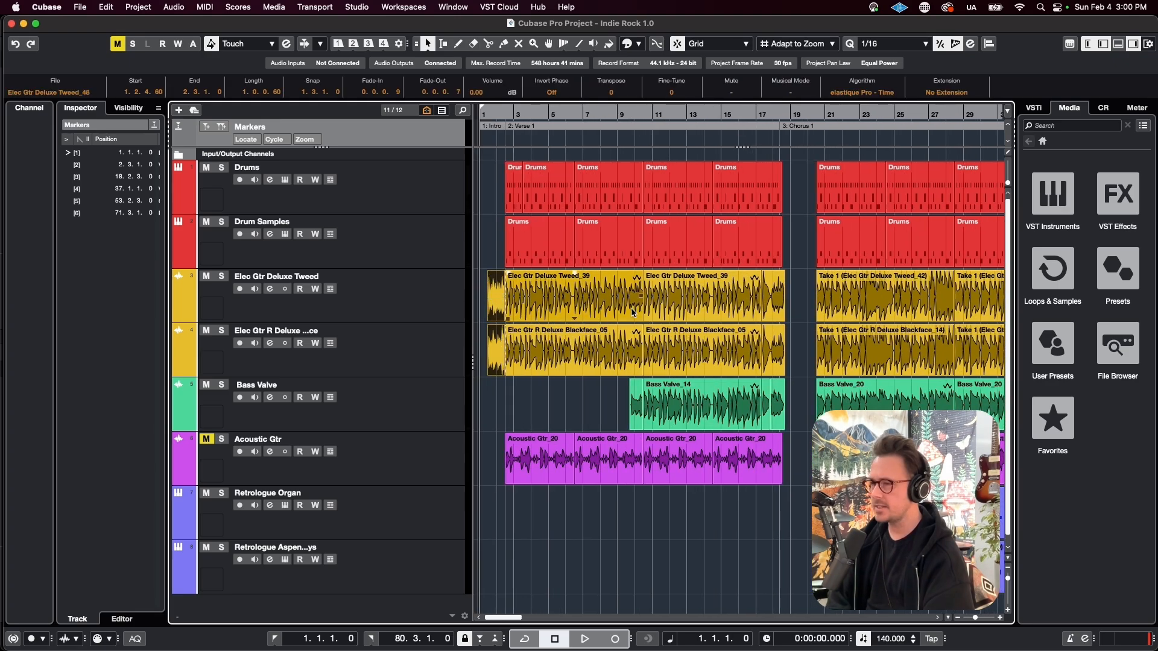
left_click(774, 295)
left_click(777, 335, "shift")
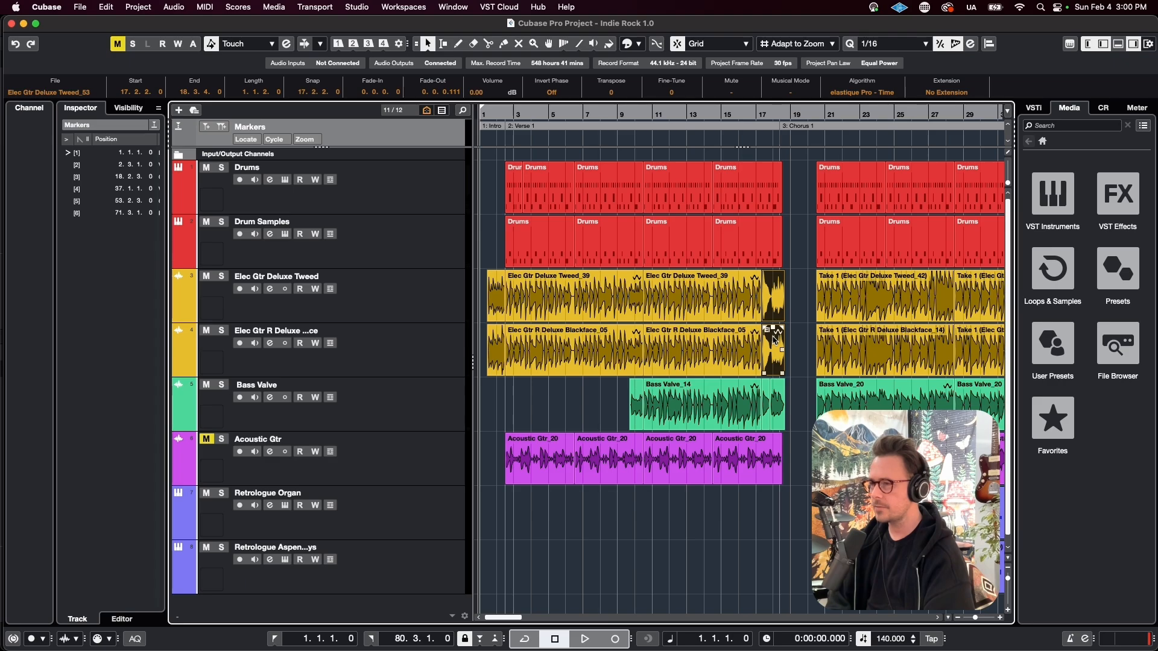
scroll(775, 337, "up", 2)
left_click(633, 311)
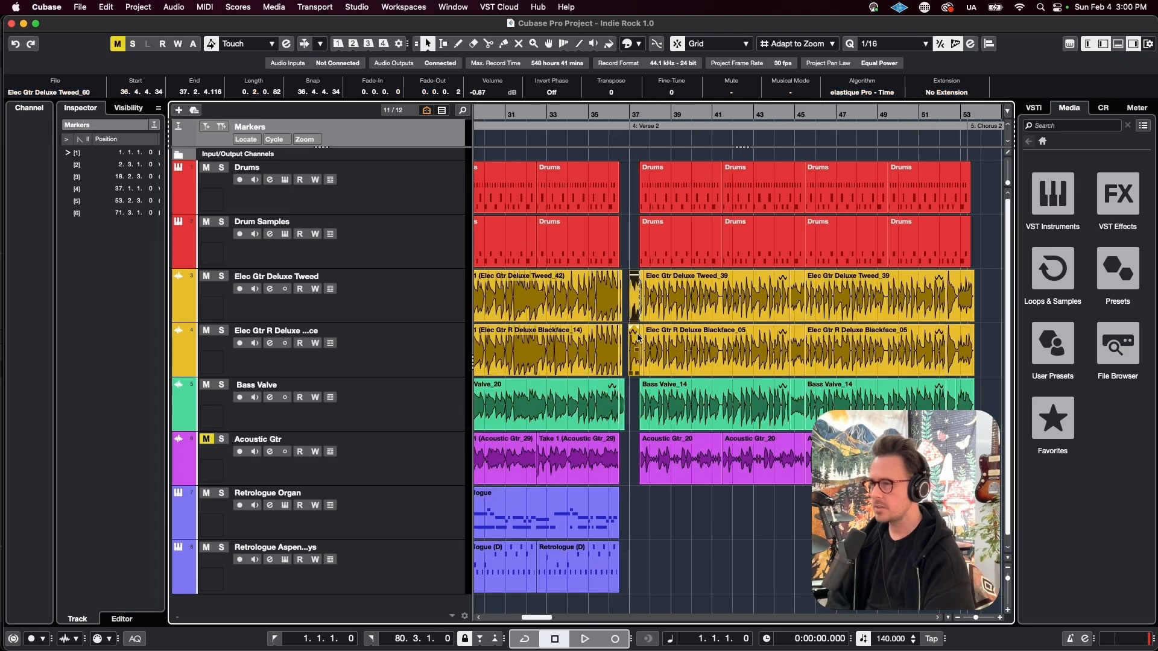
left_click(635, 337, "shift")
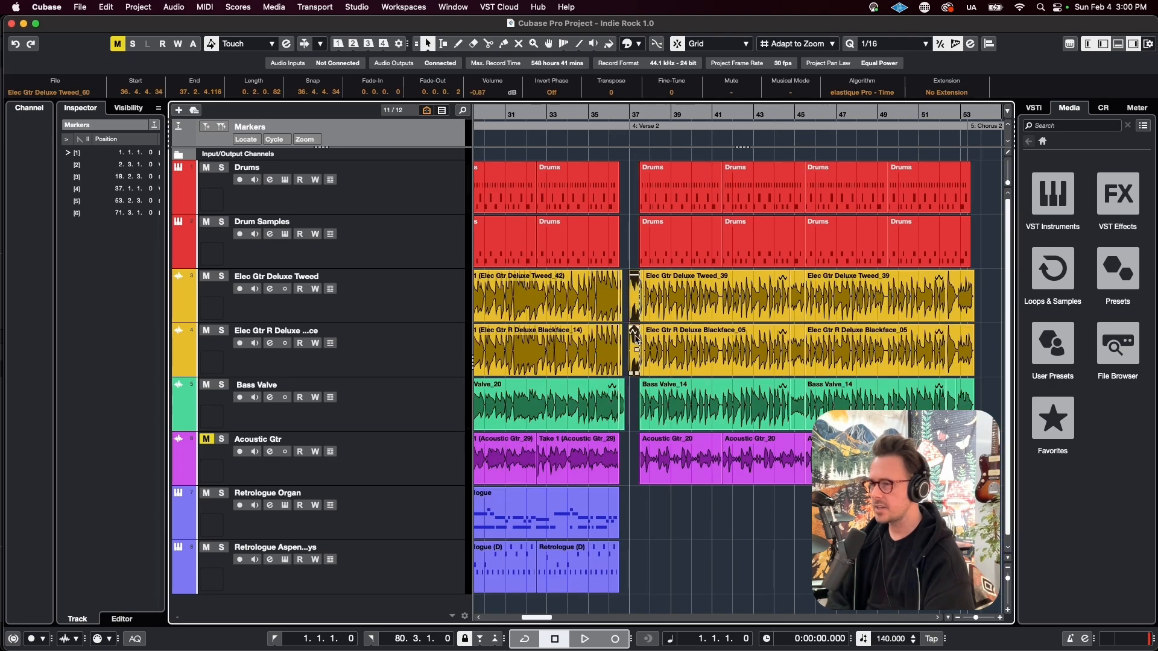
Play the intro guitar lead-in from the start of the song into Verse 1.
scroll(691, 317, "left", 10)
scroll(603, 299, "up", 3)
scroll(603, 299, "left", 5)
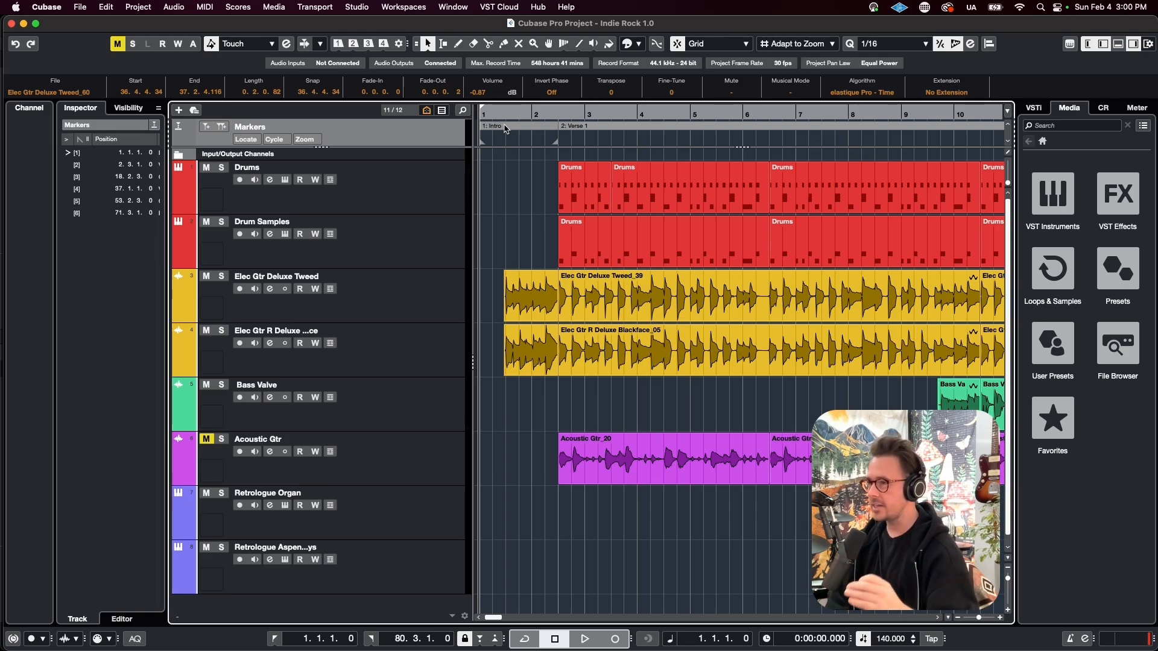
left_click(530, 277)
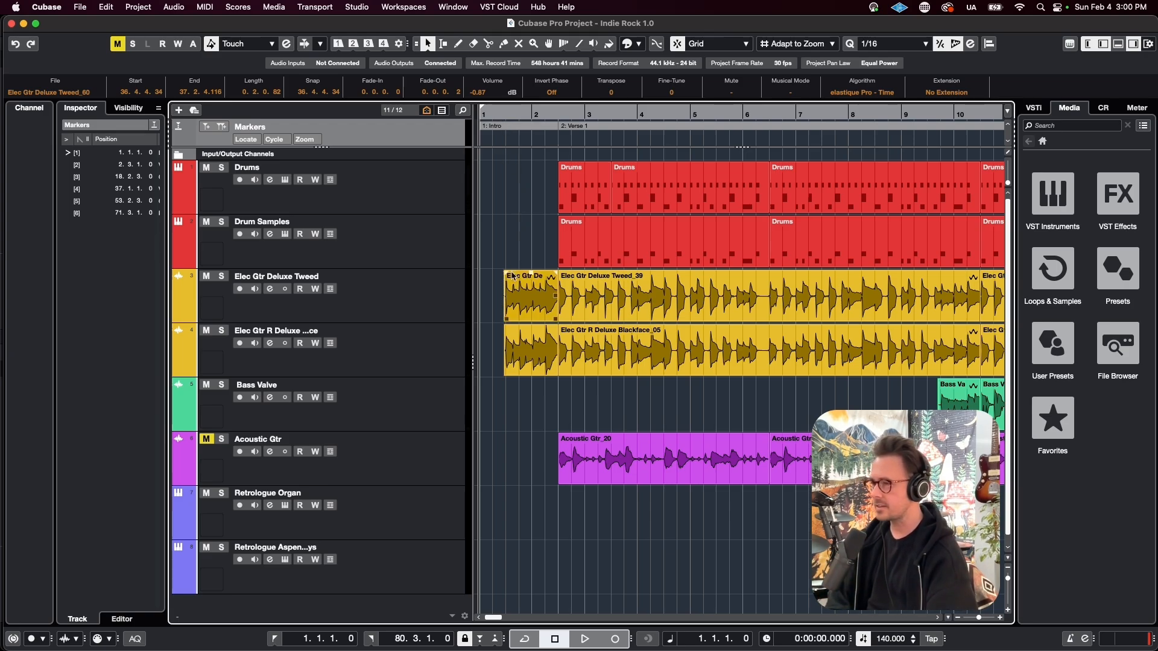
key("space")
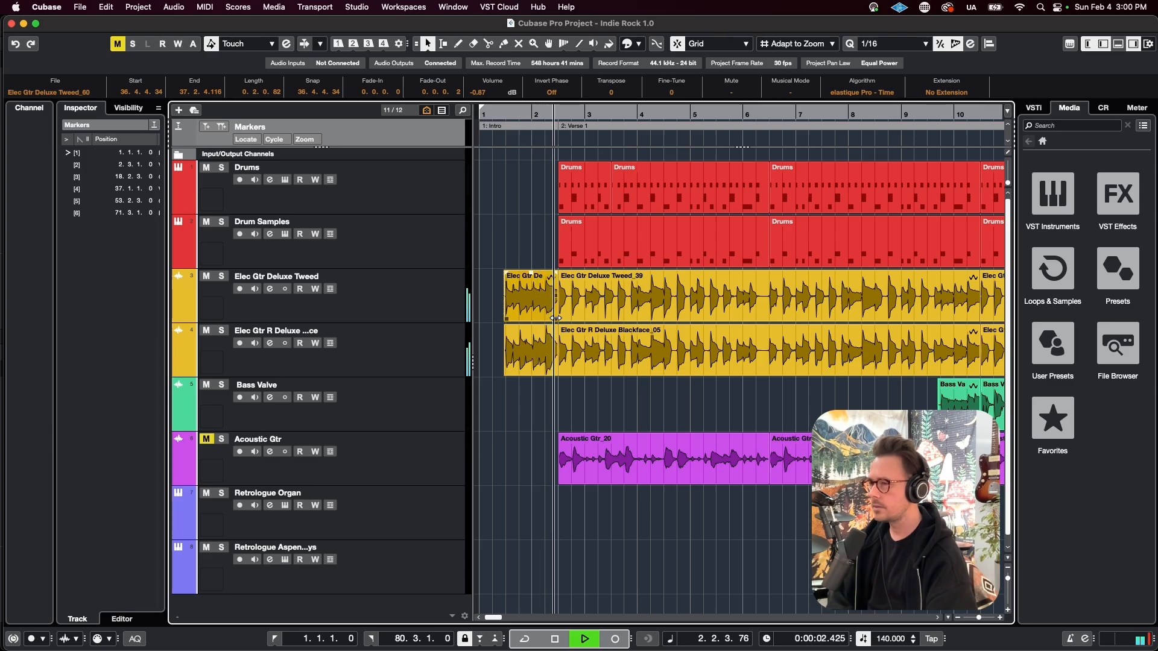
key("g")
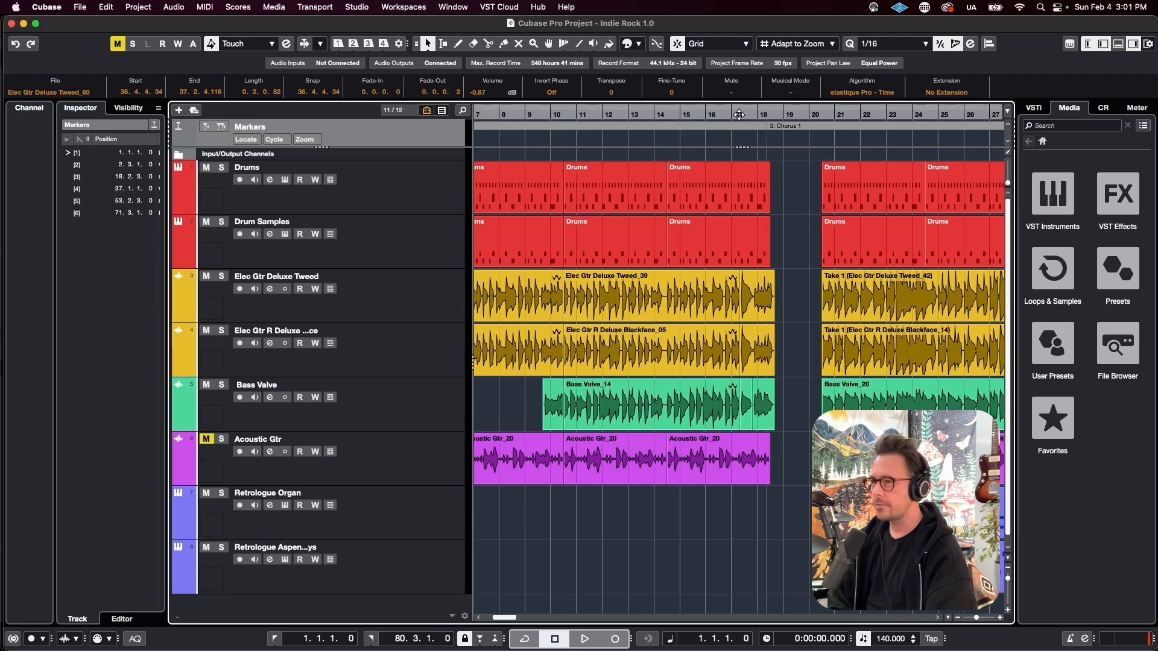
Place the playhead near bar 17 and listen to the transition from Verse 1 into Chorus 1.
left_click(733, 113)
key("h")
scroll(715, 314, "right", 2)
key("space")
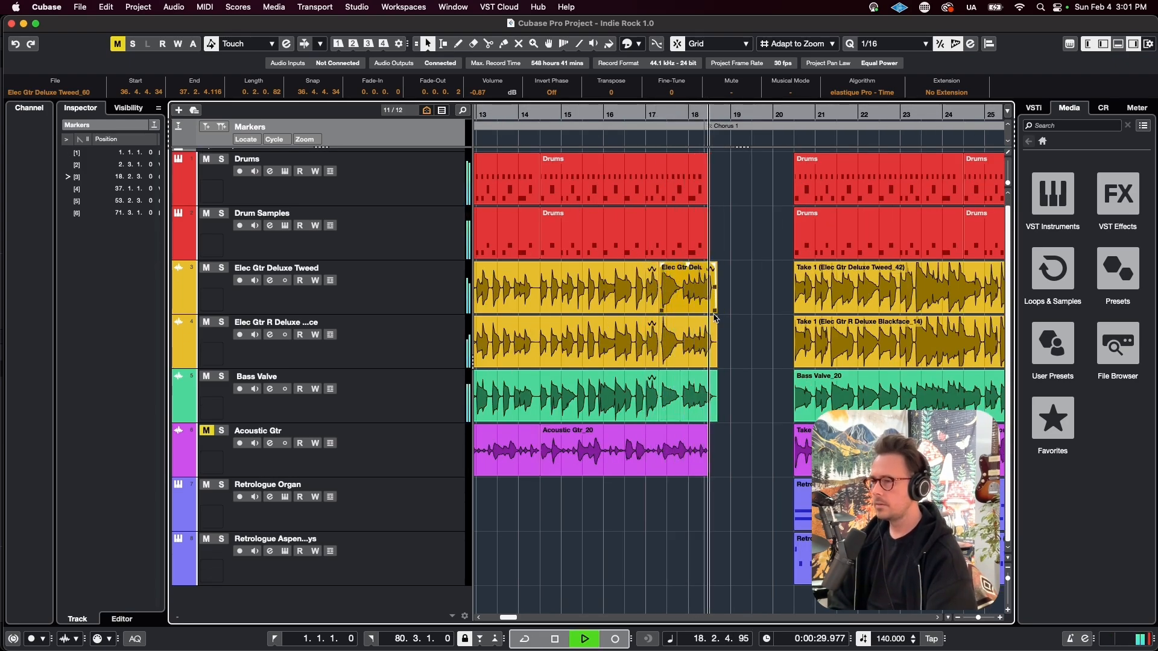
key("space")
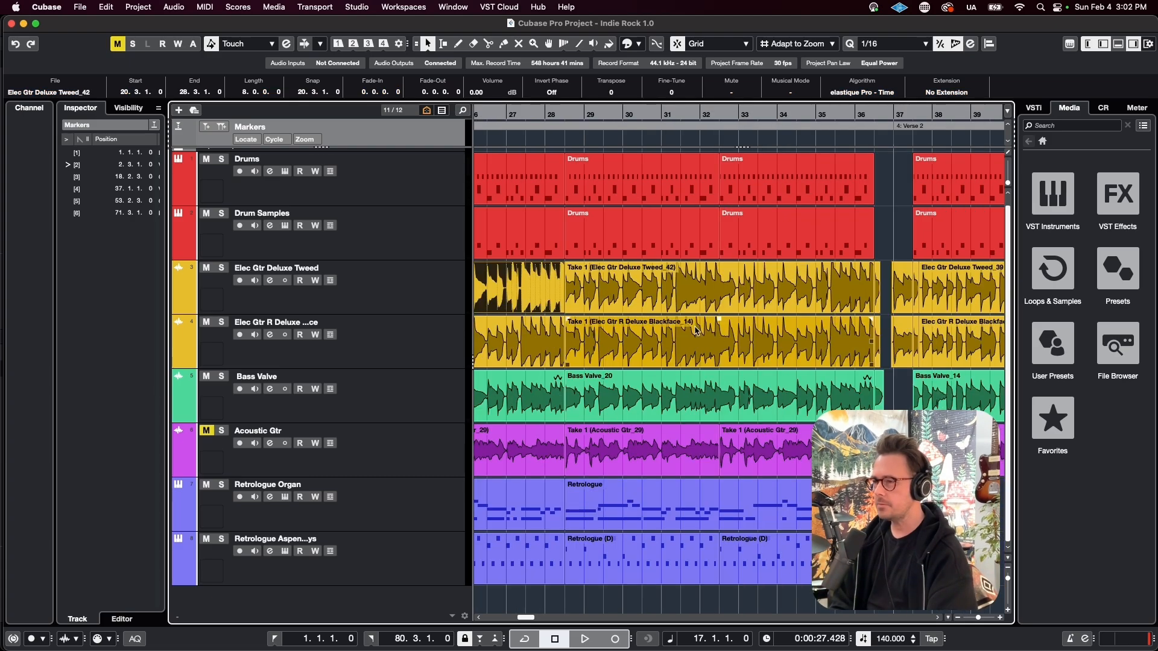
Select the two electric guitar tail clips at the end of Chorus 1 and play that ending from bar 36.
scroll(694, 301, "right", 5)
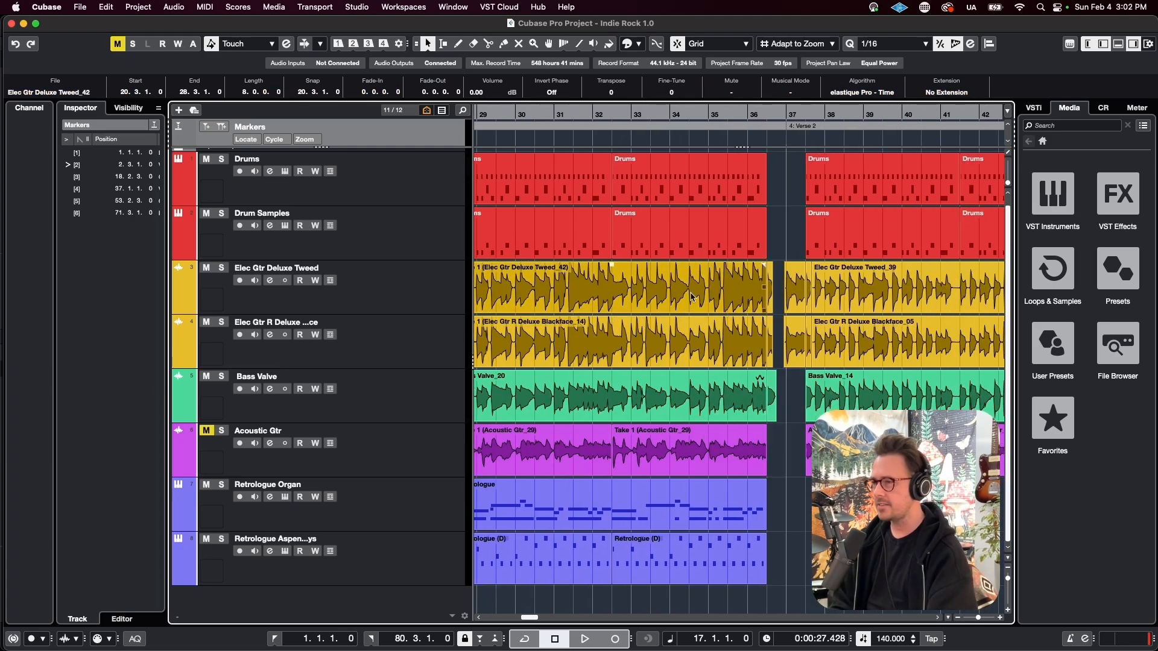
left_click(693, 111)
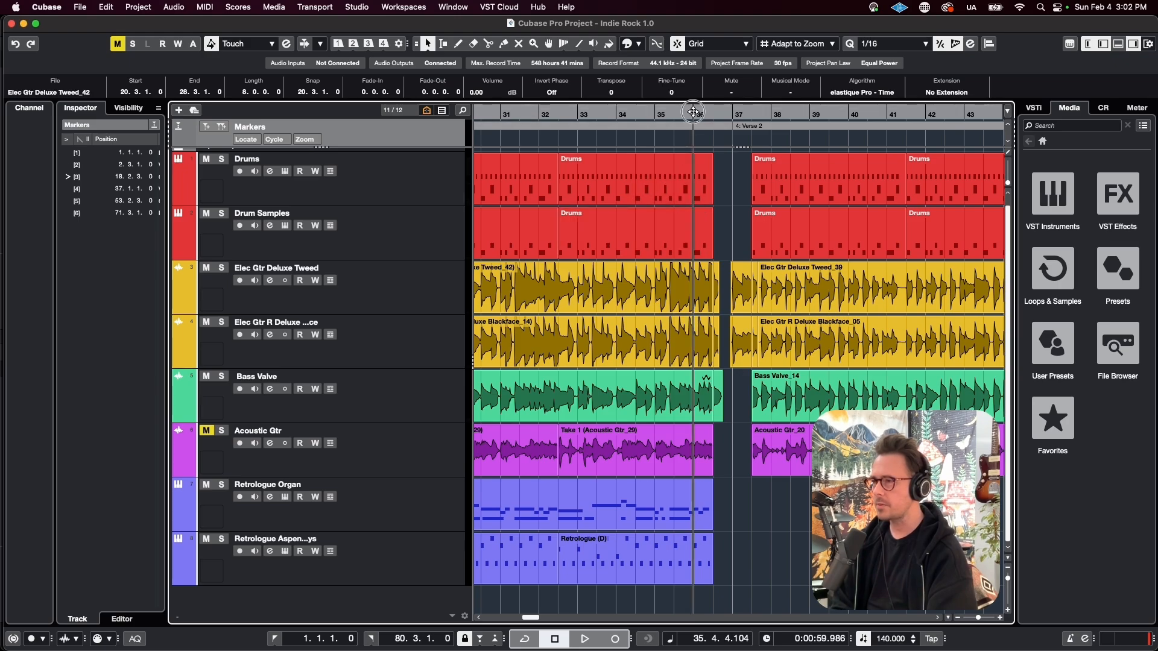
scroll(739, 207, "up", 3)
left_click_drag(678, 249, 675, 339)
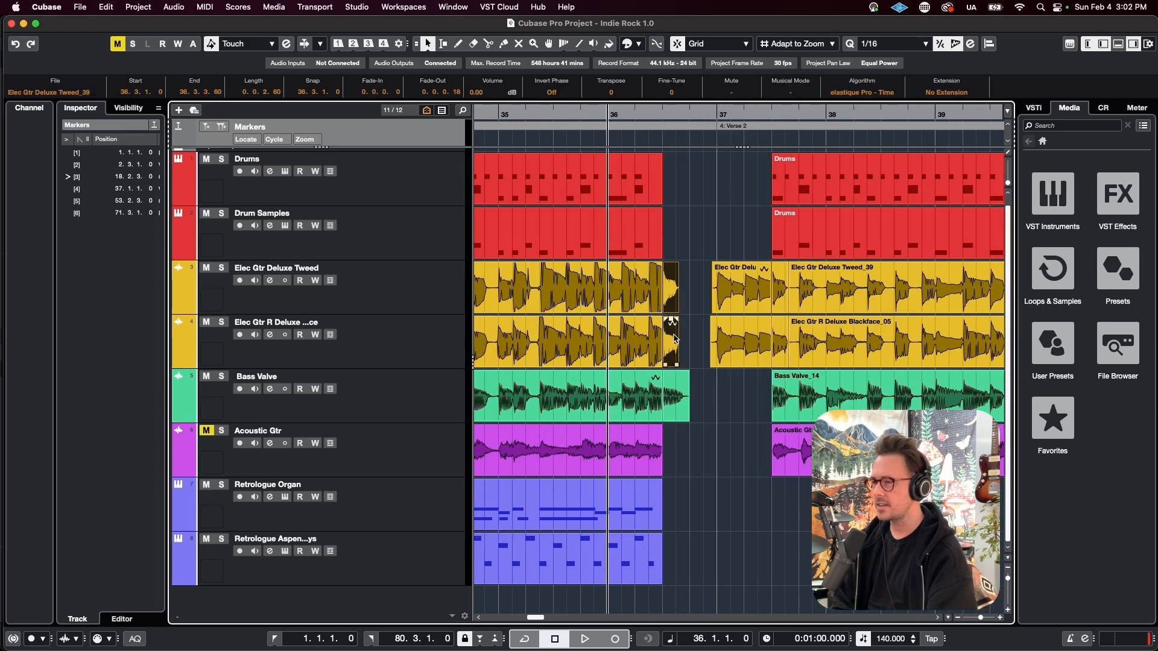
key("space")
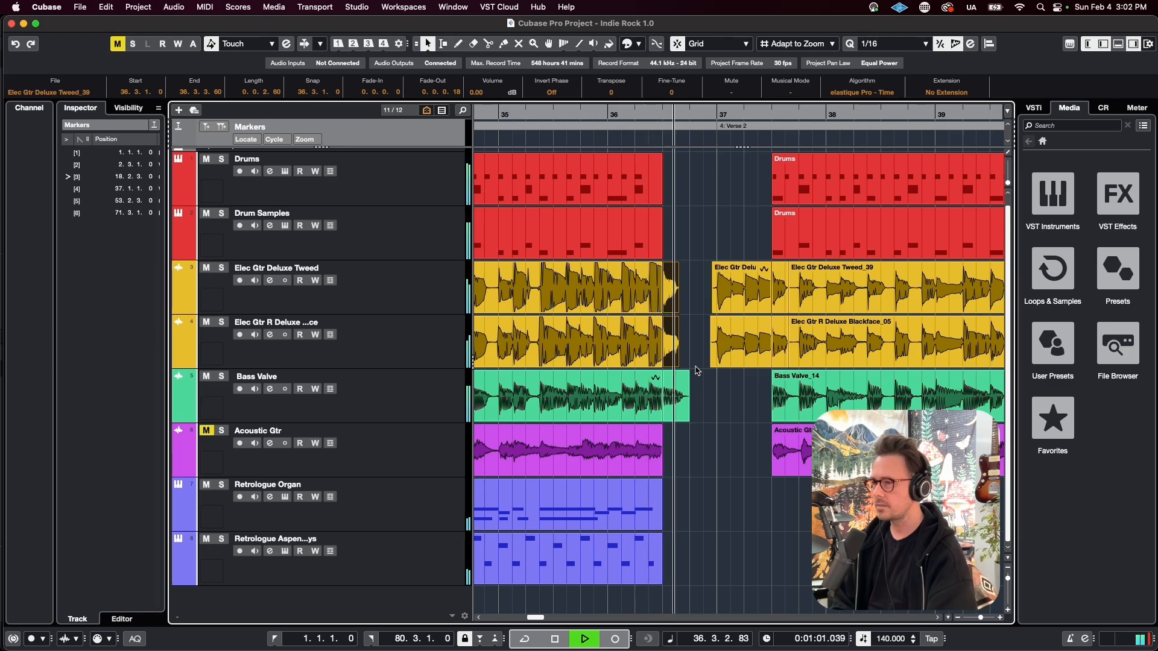
key("space")
key("space")
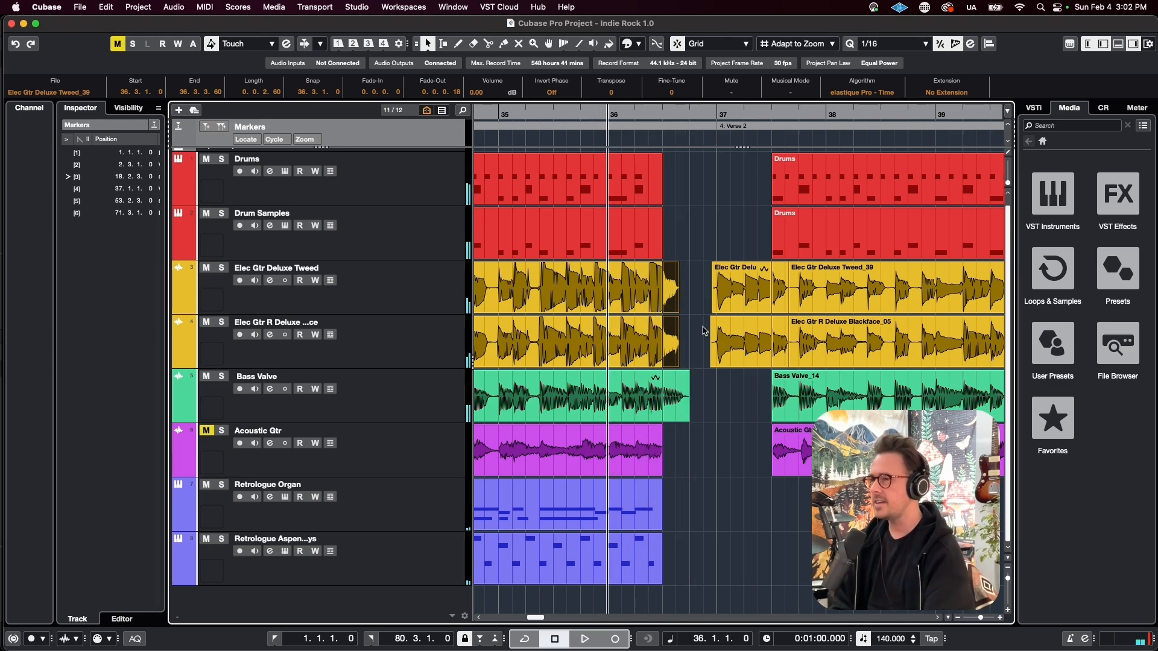
Play the electric guitar lead-in to Verse 2 from just before bar 37.
scroll(615, 297, "right", 3)
left_click(601, 310)
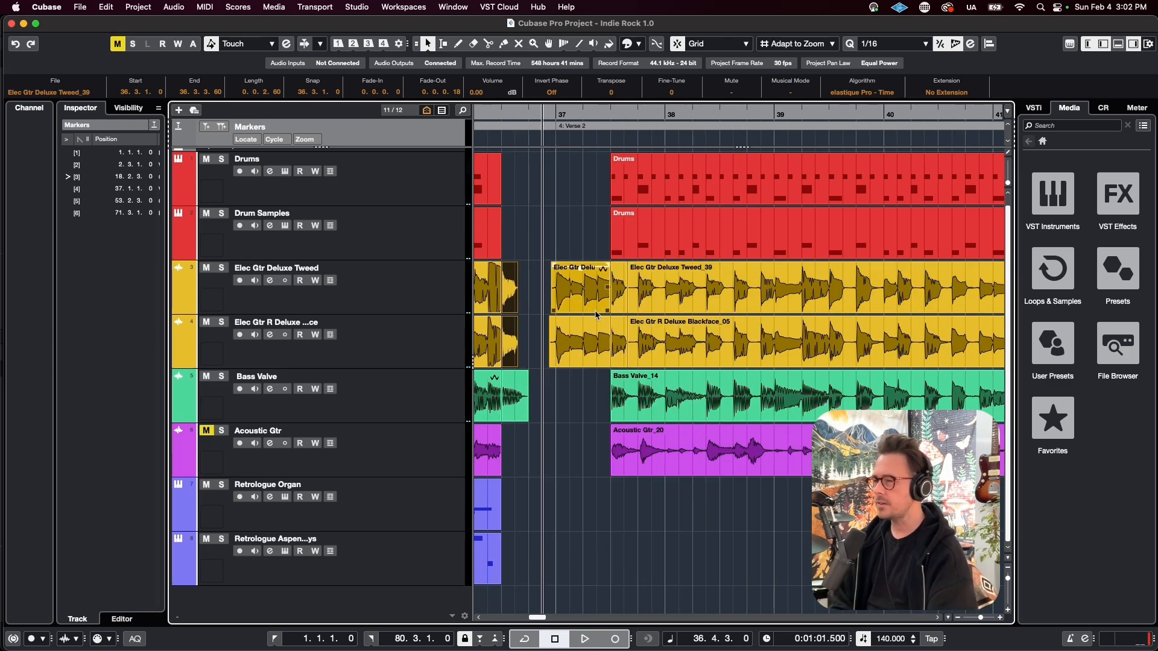
key("space")
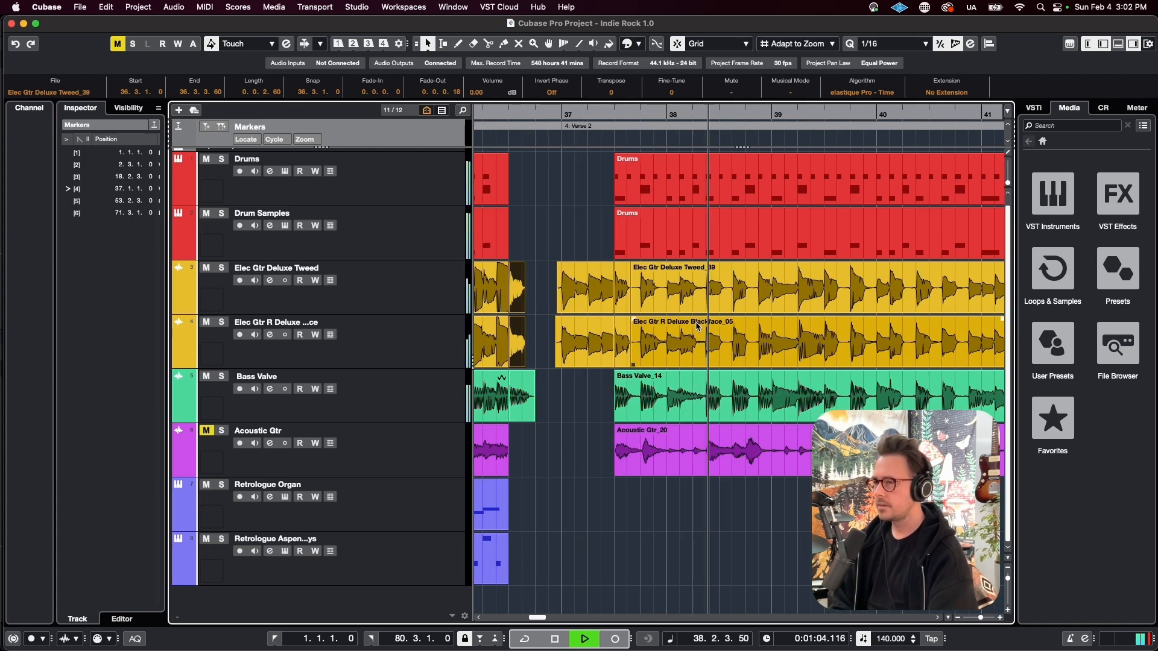
key("space")
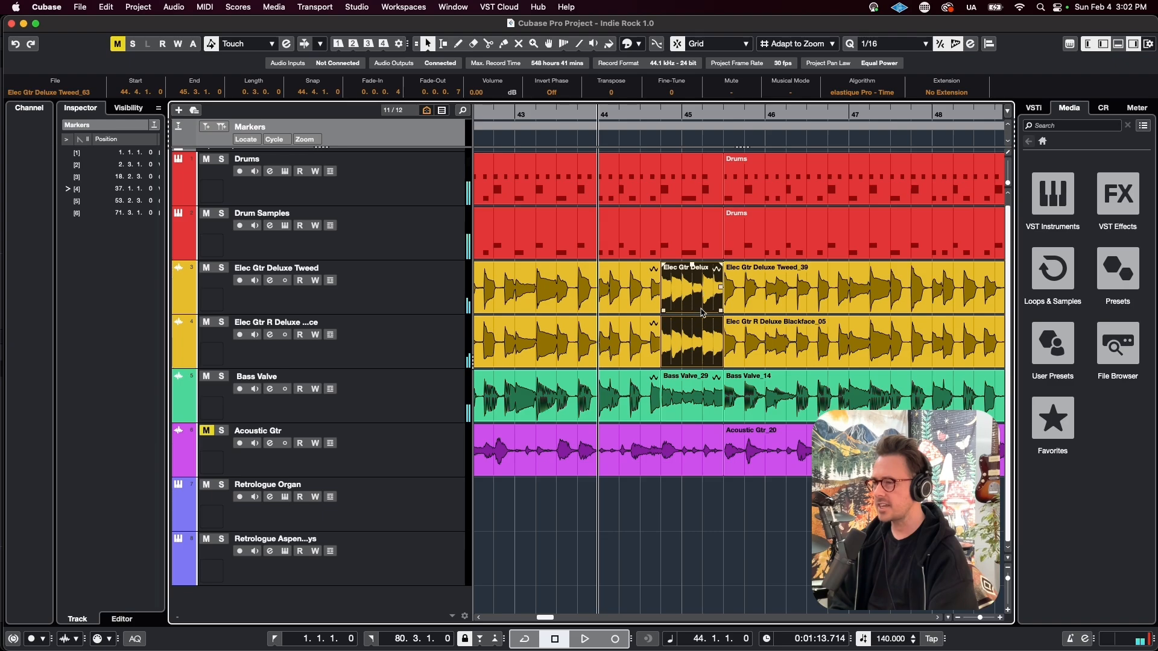
Play the mid-Verse 2 guitar fill from bar 44.
left_click(759, 342)
key("space")
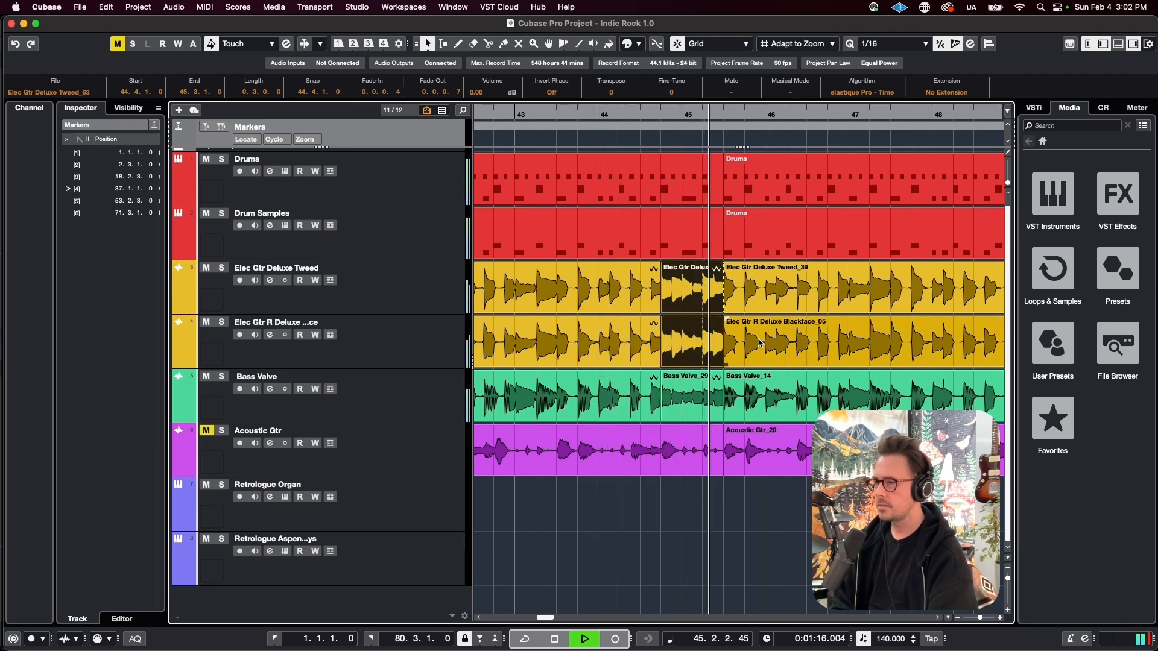
key("space")
scroll(760, 341, "down", 1)
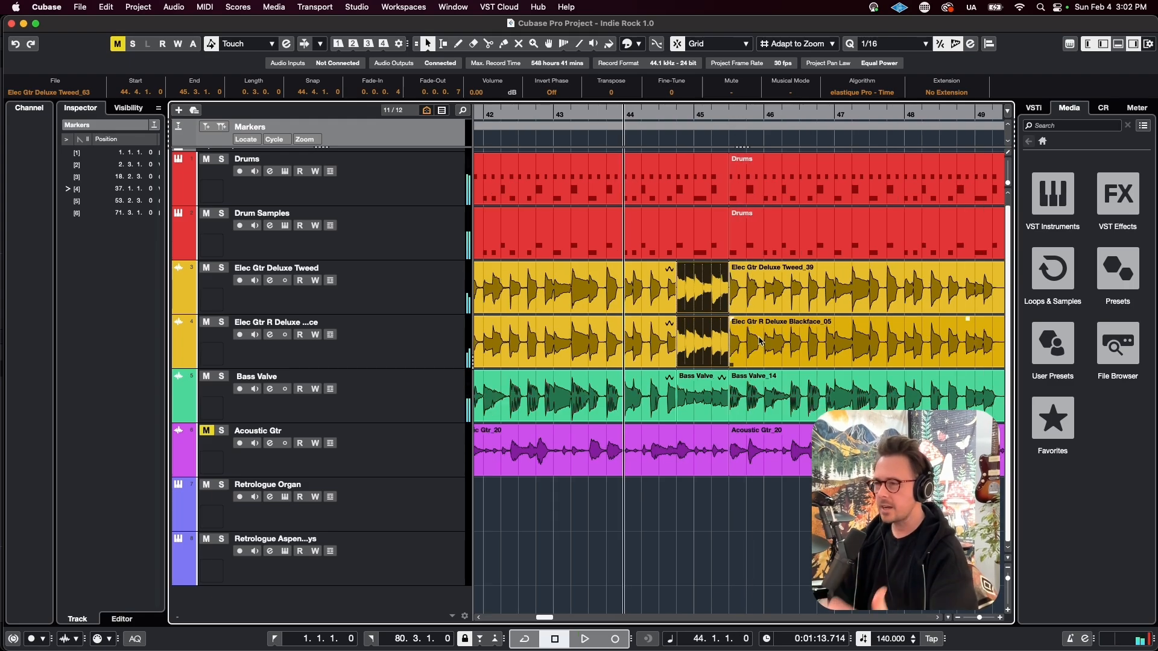
Listen to the guitar transition into Chorus 2 from bar 52 and the song's closing guitar tail from bar 78.
left_click(675, 118)
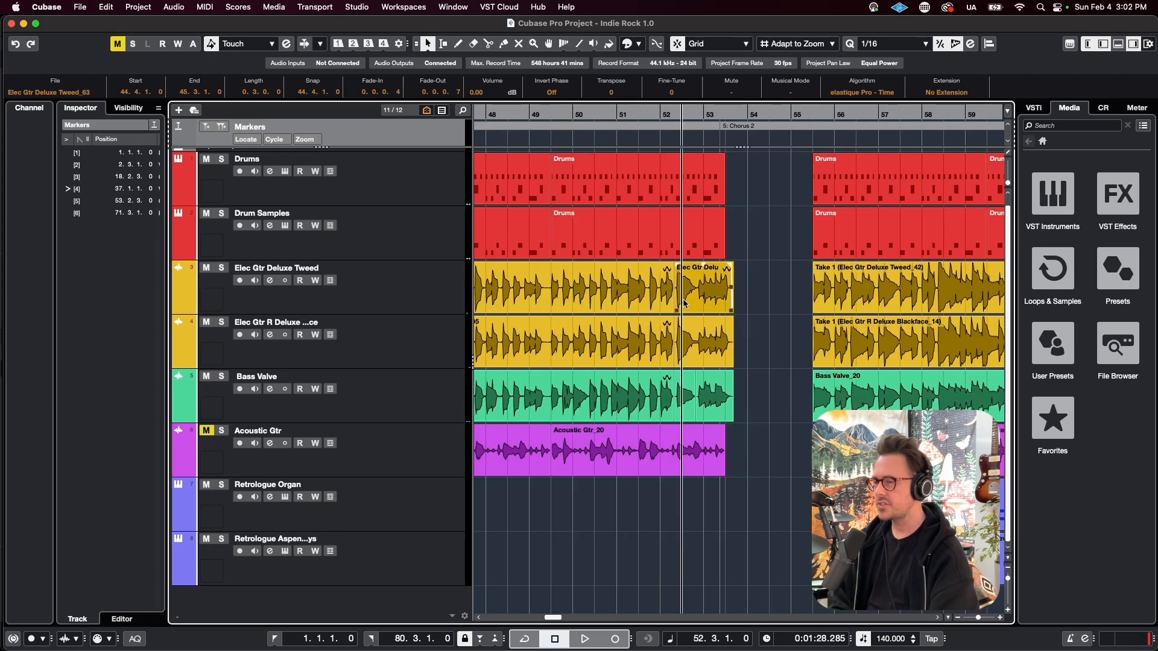
key("space")
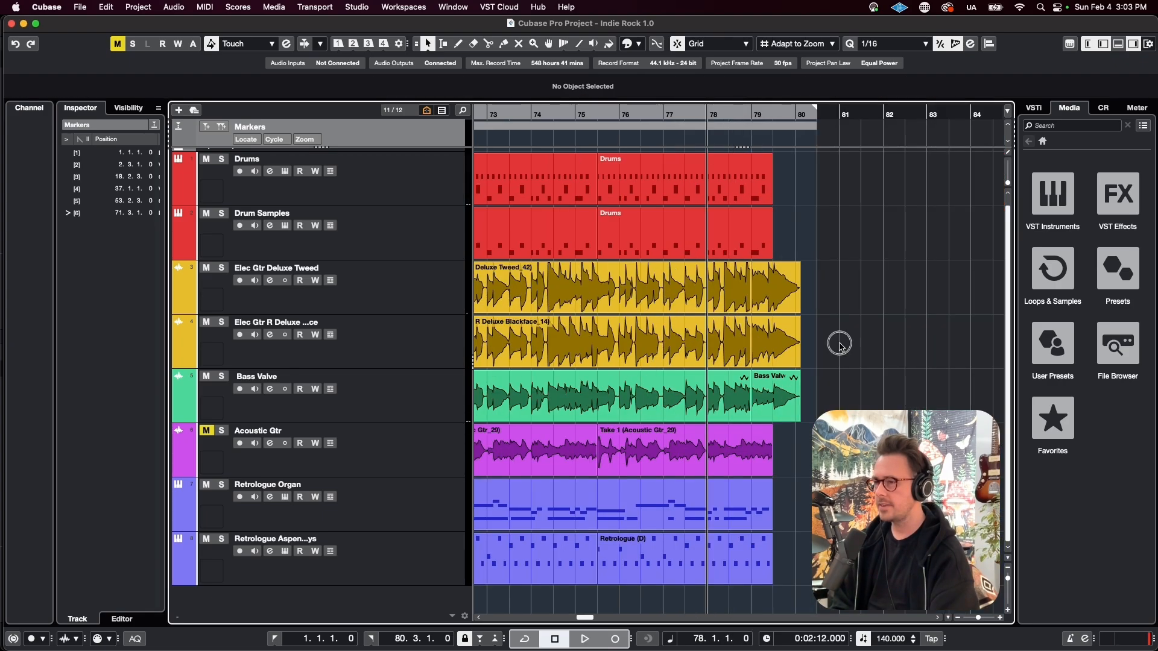
left_click(774, 302)
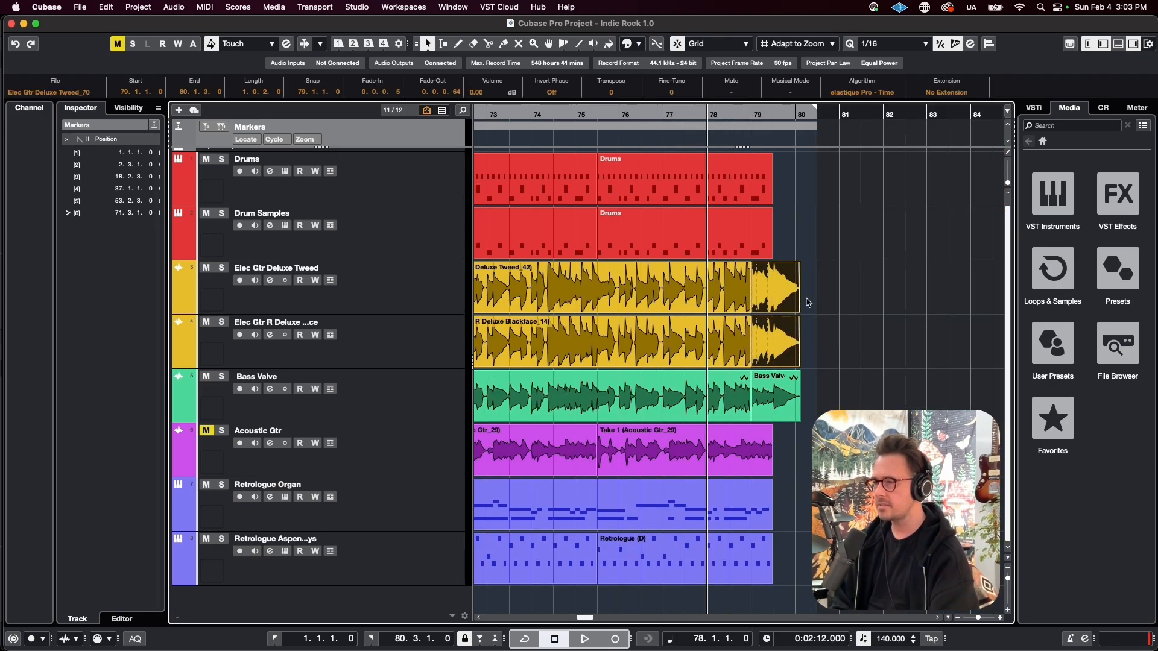
key("space")
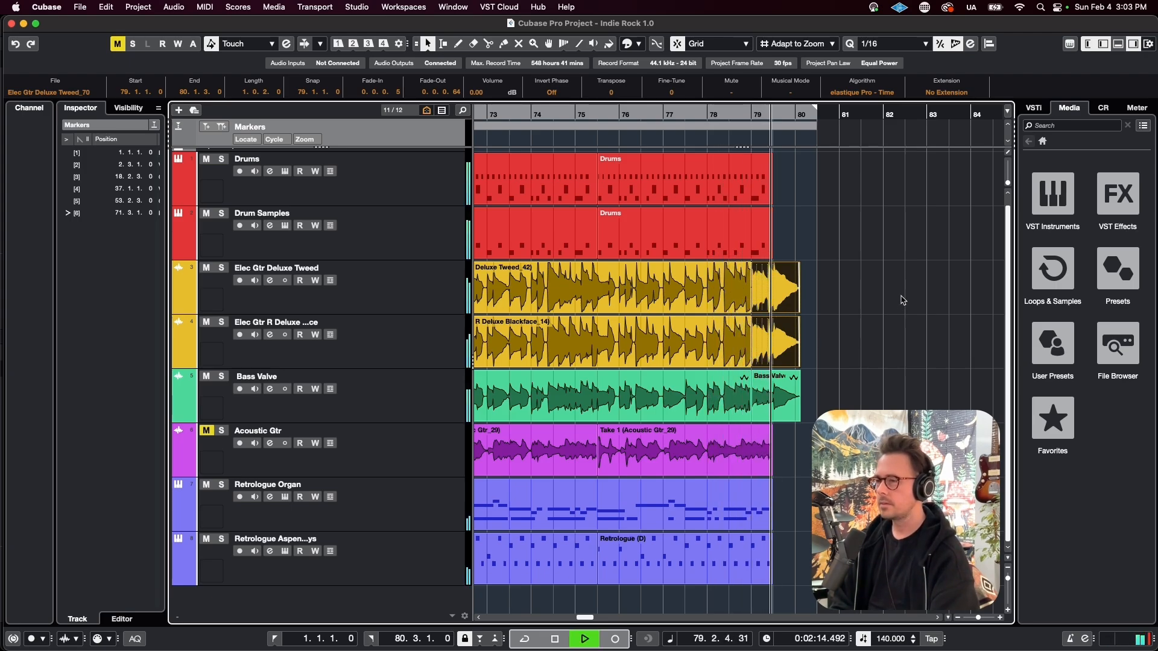
key("space")
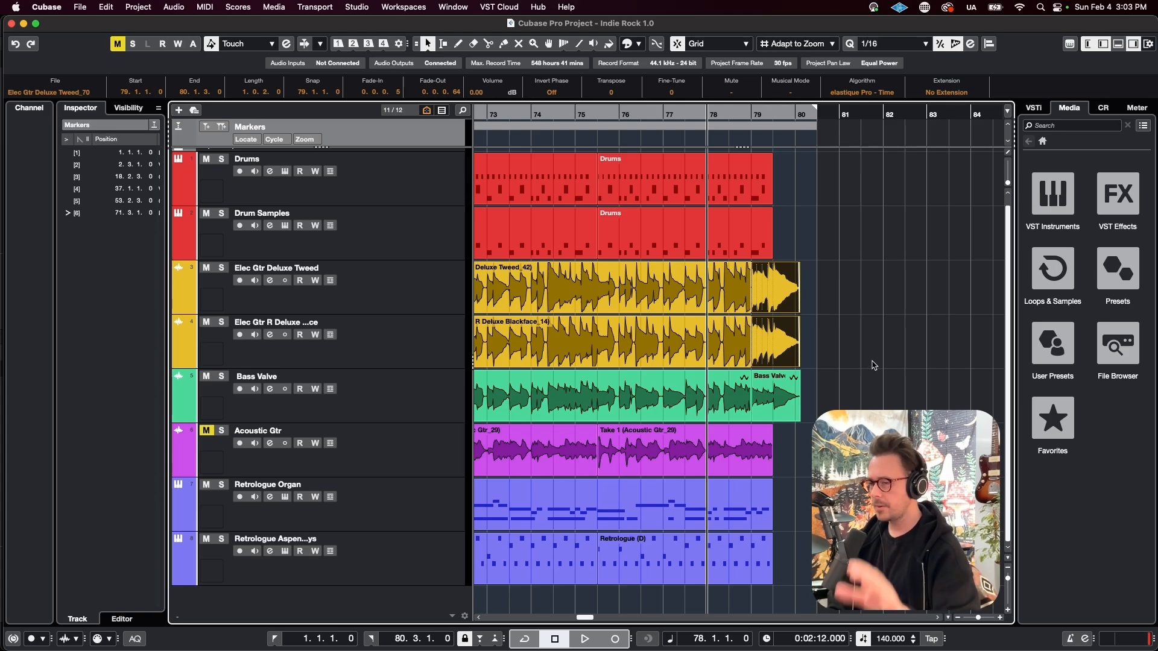
Return to the end of Verse 1 and select the two electric guitar fill clips before Chorus 1.
scroll(871, 355, "down", 5)
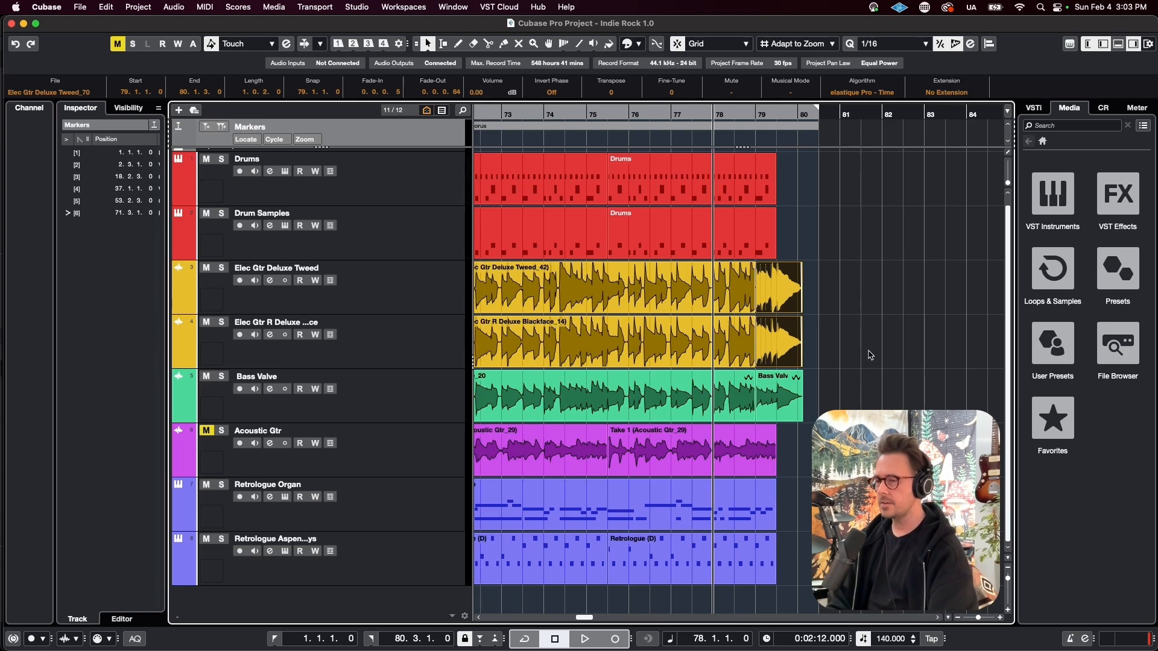
scroll(871, 354, "left", 20)
left_click(766, 317)
left_click_drag(767, 318, 744, 295)
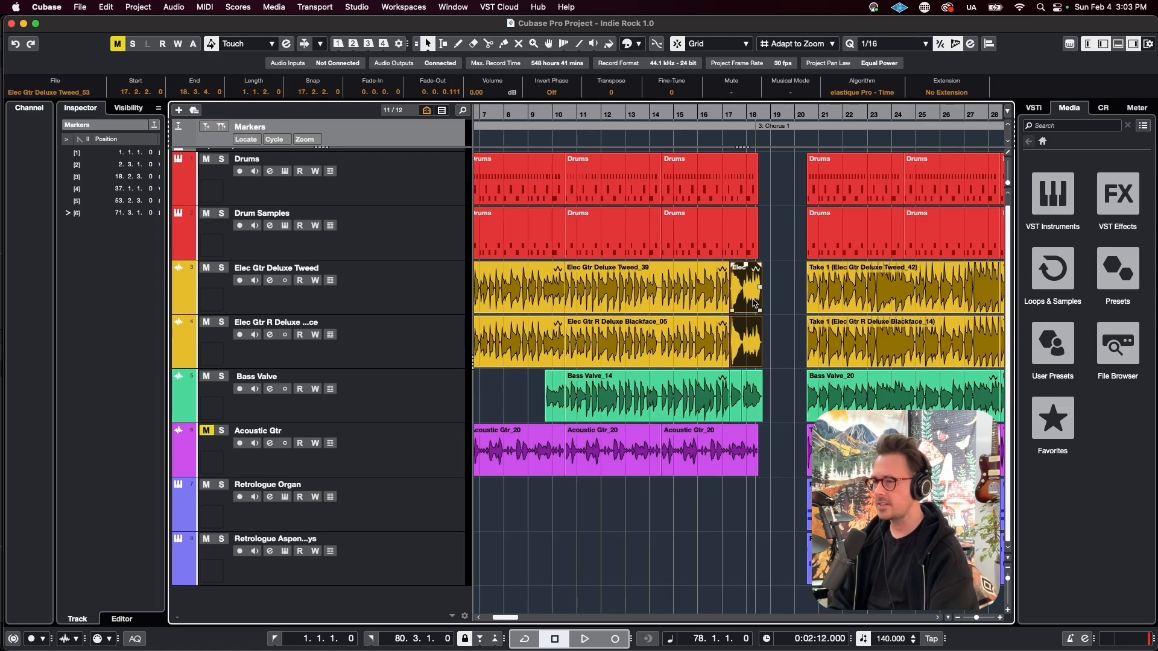
scroll(755, 304, "up", 3)
Select the Bass Valve fill clips at the end of Verse 1 and look over the bass entry before bar 10.
left_click(732, 398, "shift")
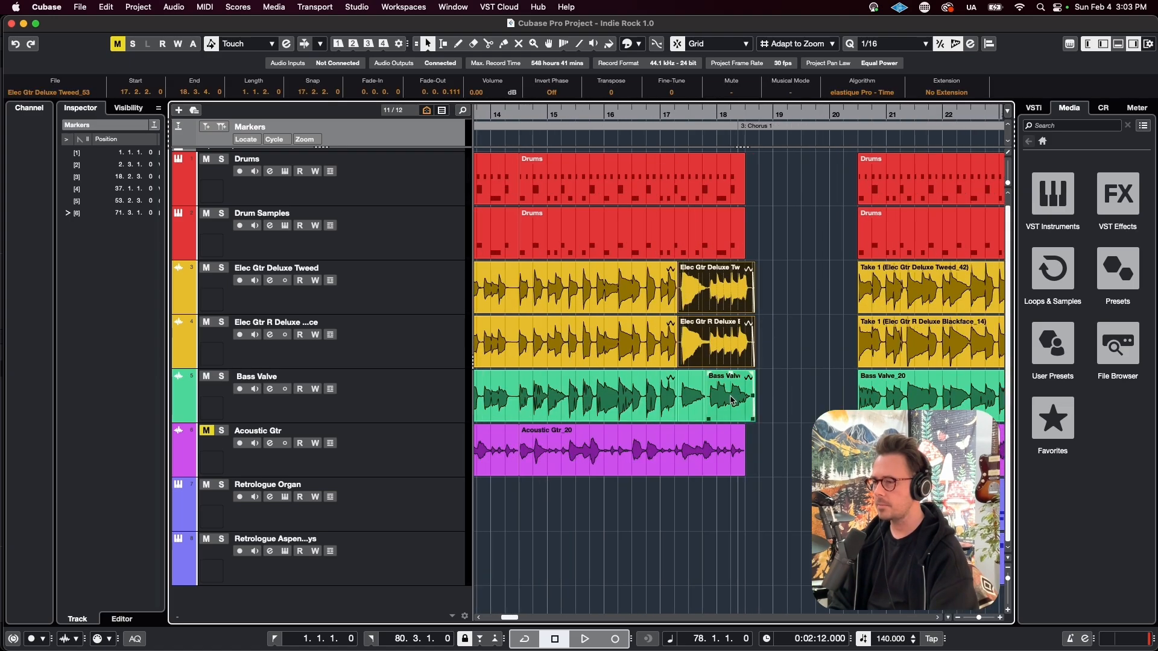
left_click(732, 399)
left_click(696, 401)
scroll(880, 405, "down", 2)
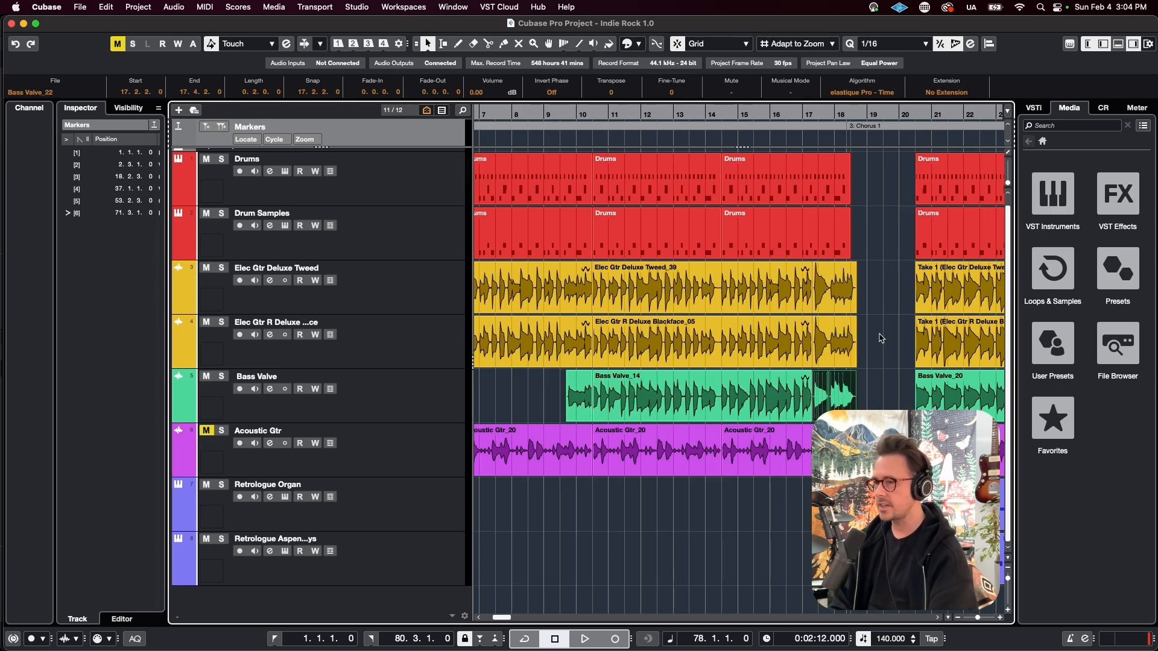
scroll(722, 353, "down", 2)
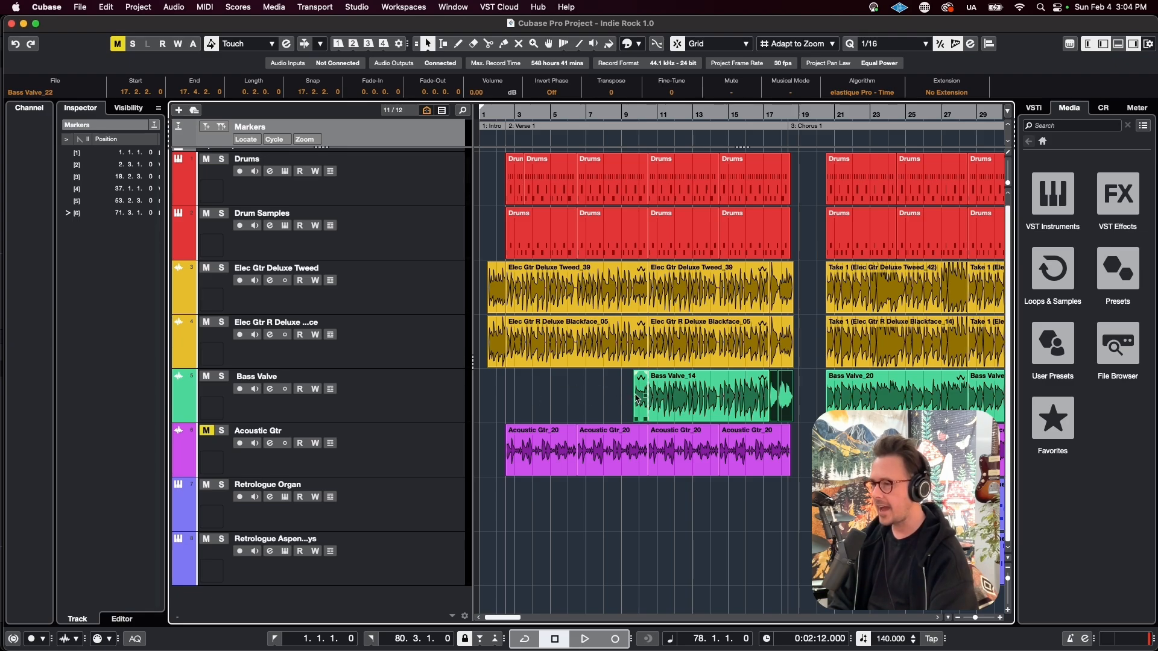
scroll(769, 173, "up", 2)
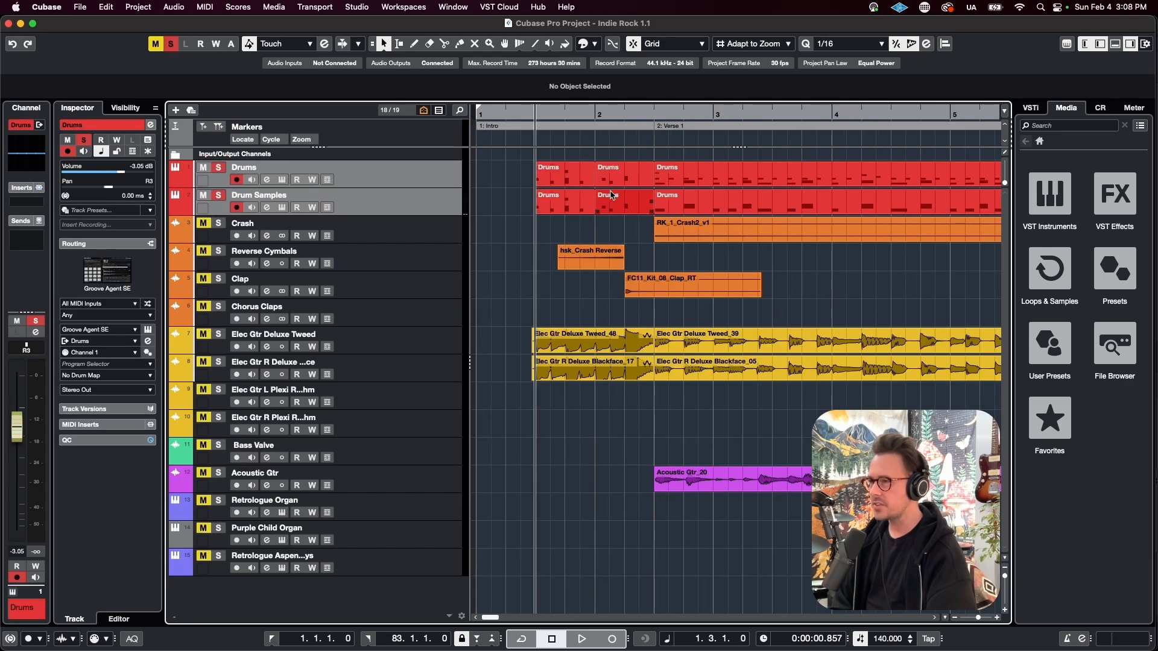
Play the soloed intro drum fill, and play it again with both Elec Gtr Deluxe tracks soloed alongside the drums.
key("space")
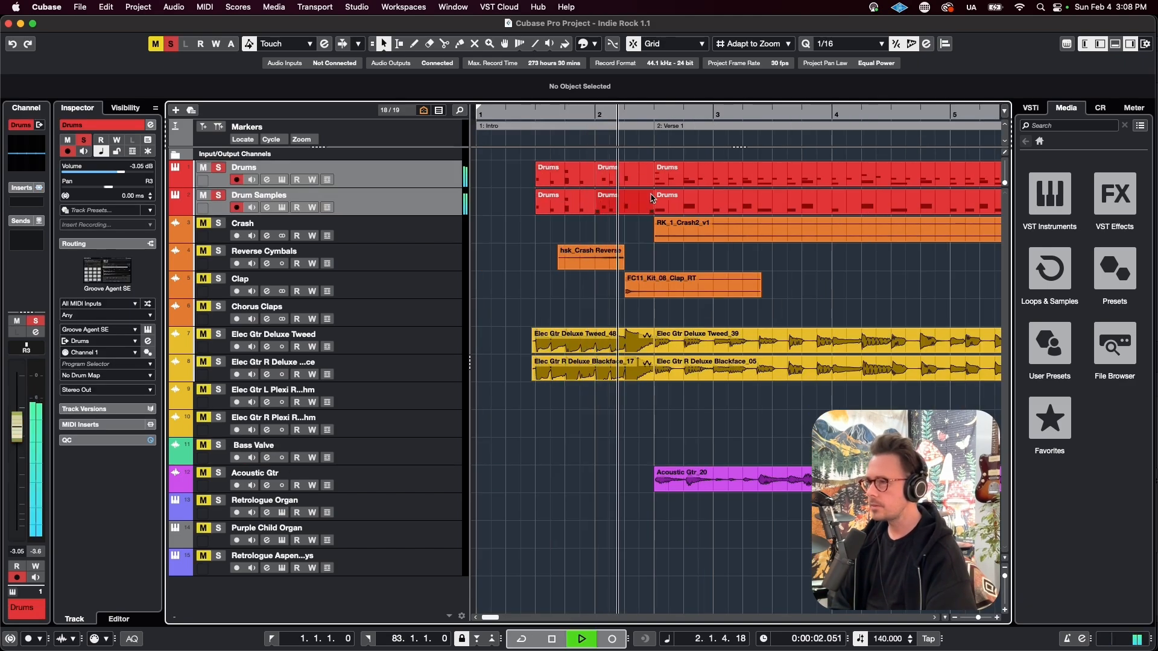
key("space")
left_click(218, 334)
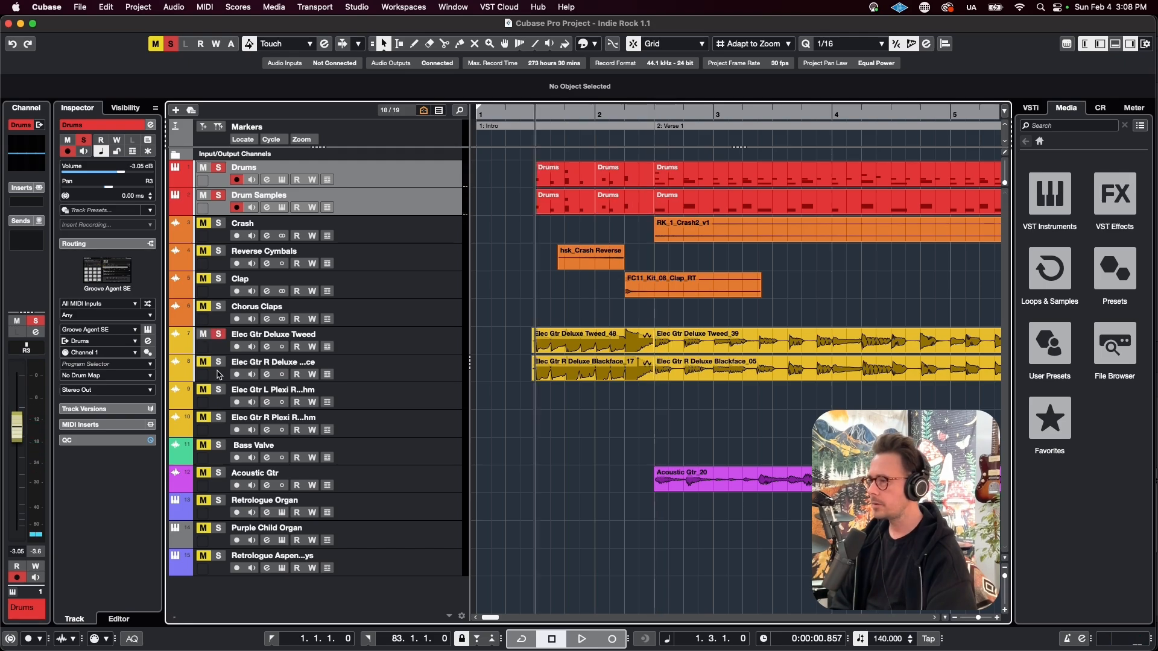
key("space")
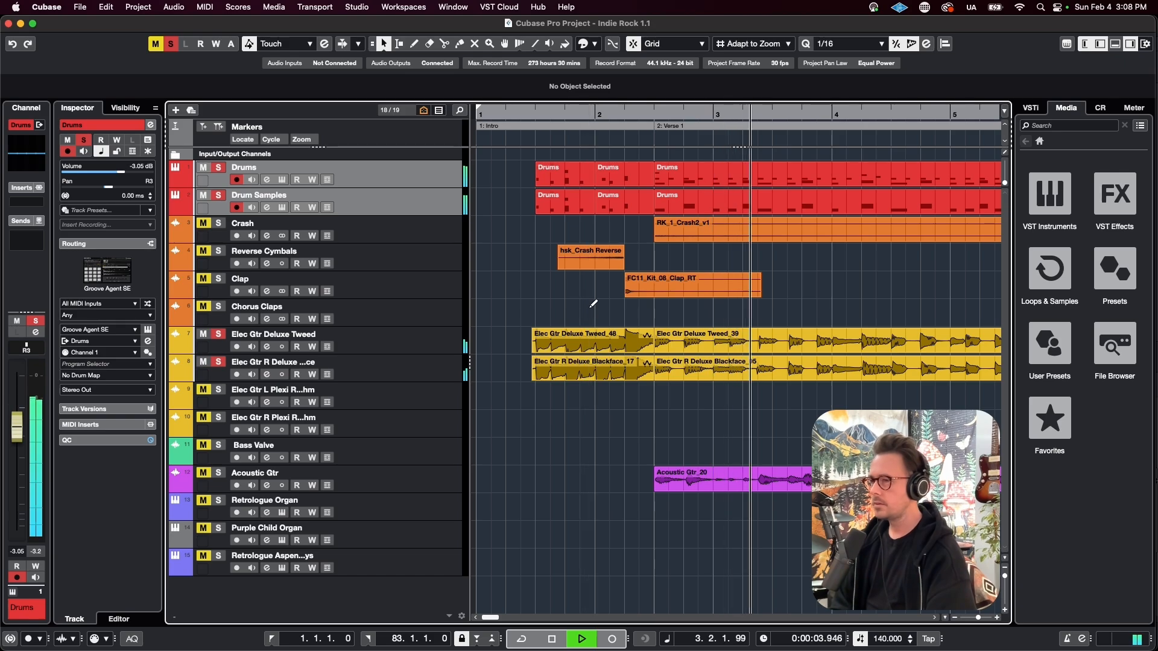
key("space")
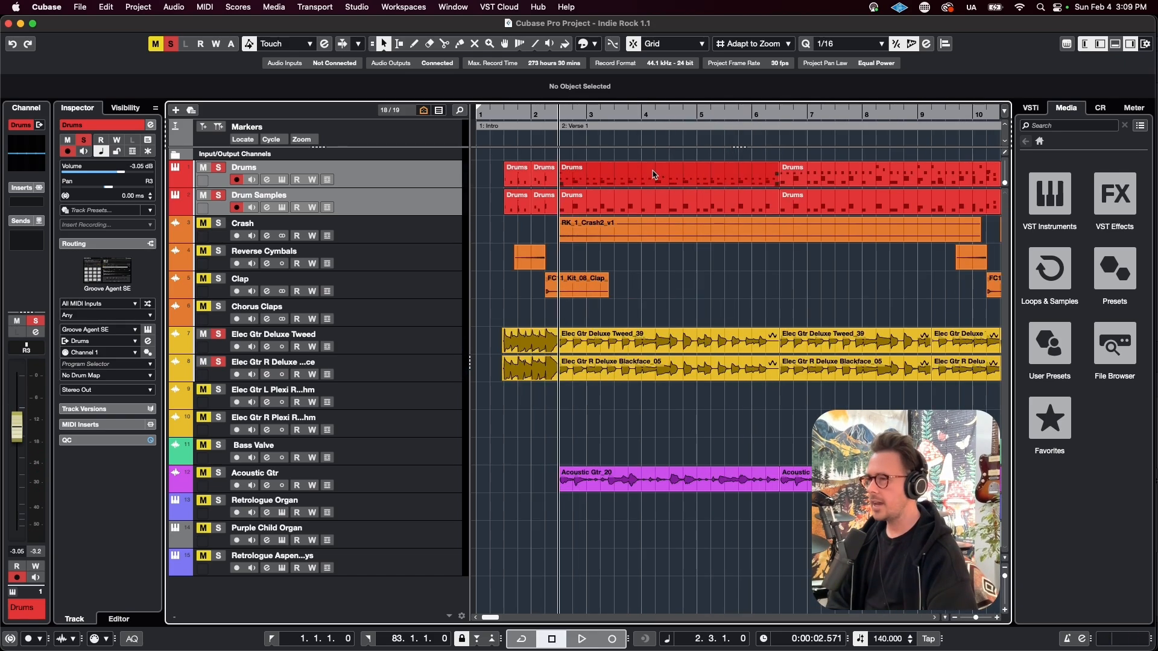
Open the first Verse 1 Drums clip in the note editor and pick out the two higher notes in bar 4.
left_click(652, 171)
left_click(656, 198, "shift")
double_click(621, 179)
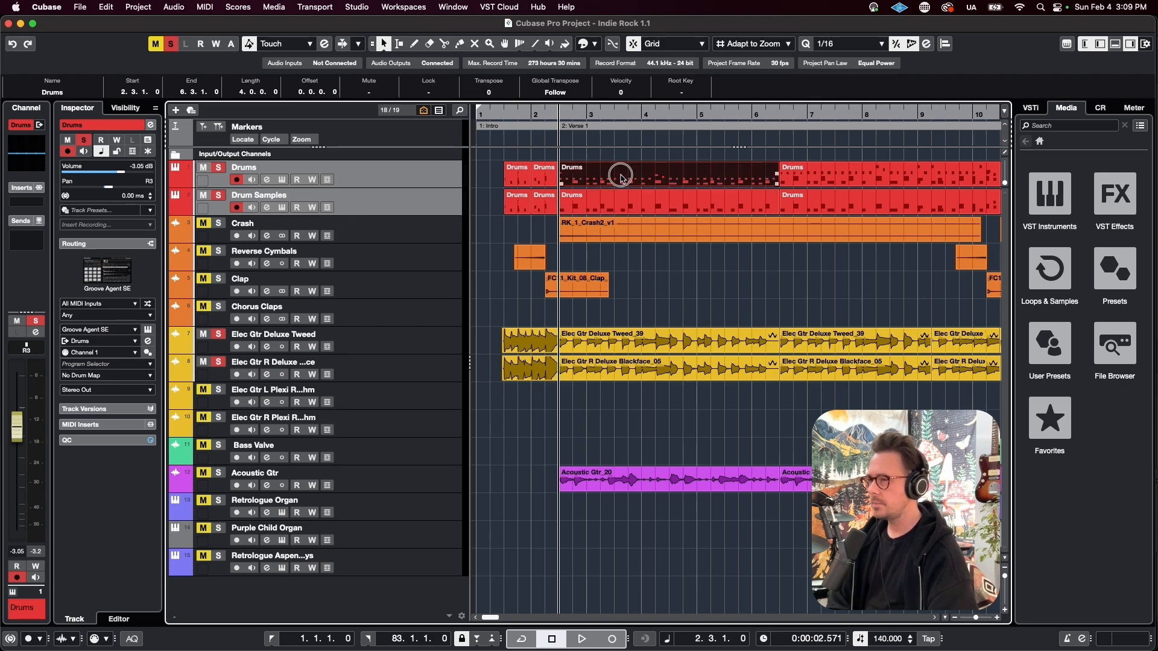
key("g")
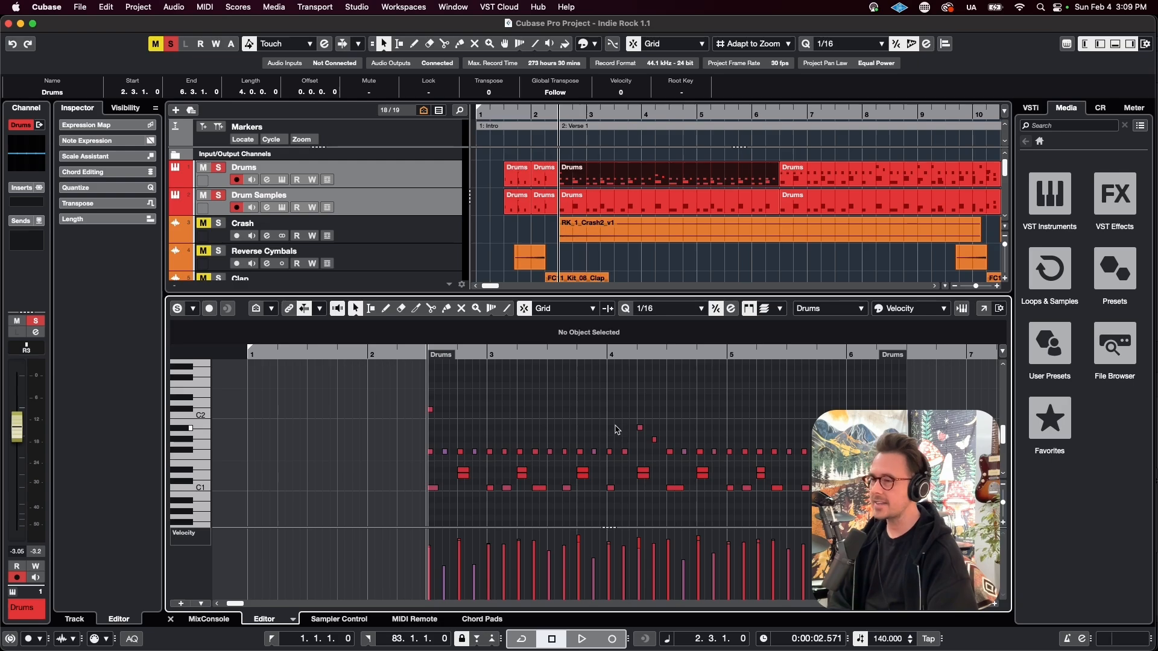
left_click(640, 427)
left_click(655, 440)
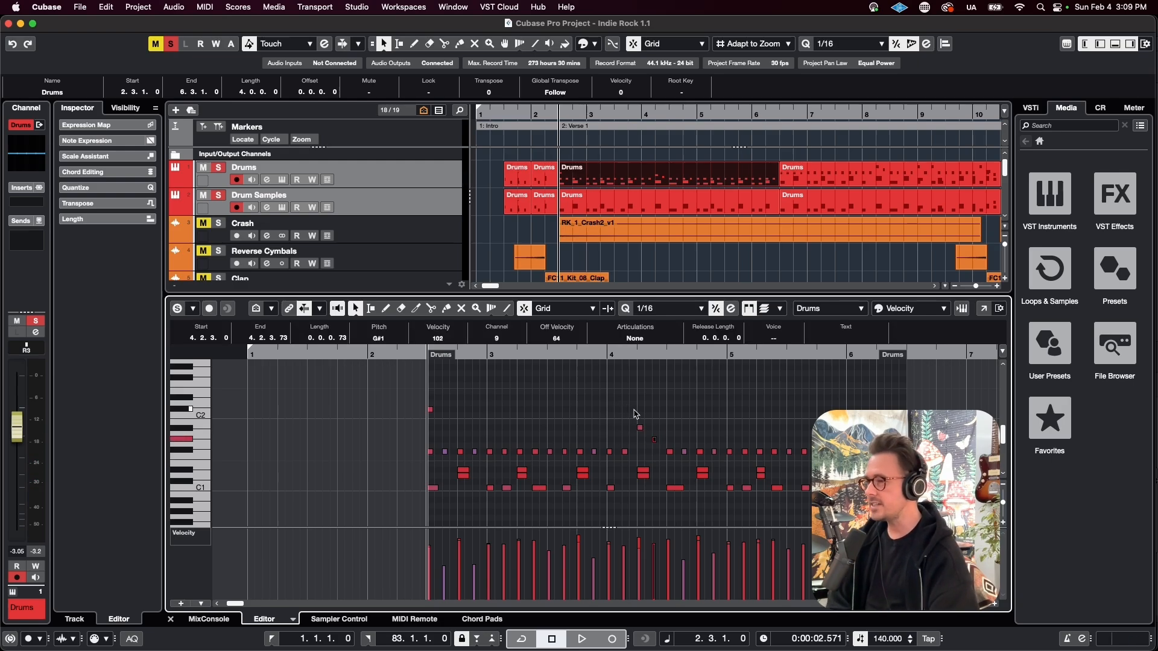
Open the second Verse 1 Drums clip, spanning bars 6 to 10, in the note editor and play it through.
scroll(697, 173, "right", 5)
left_click(689, 162)
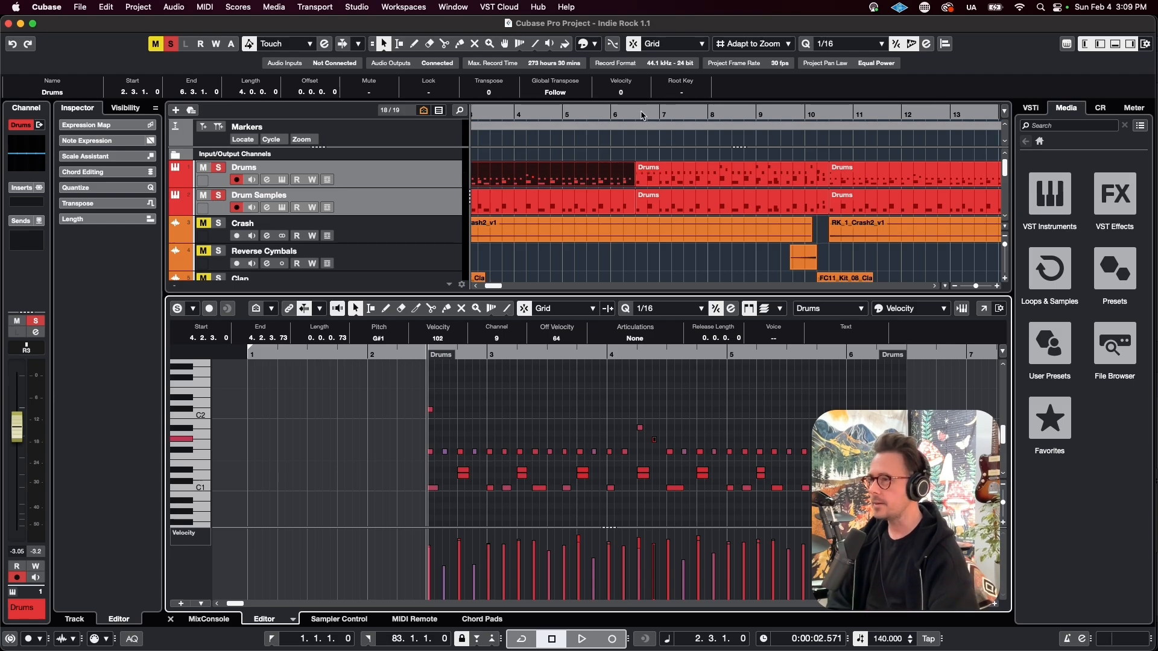
key("g")
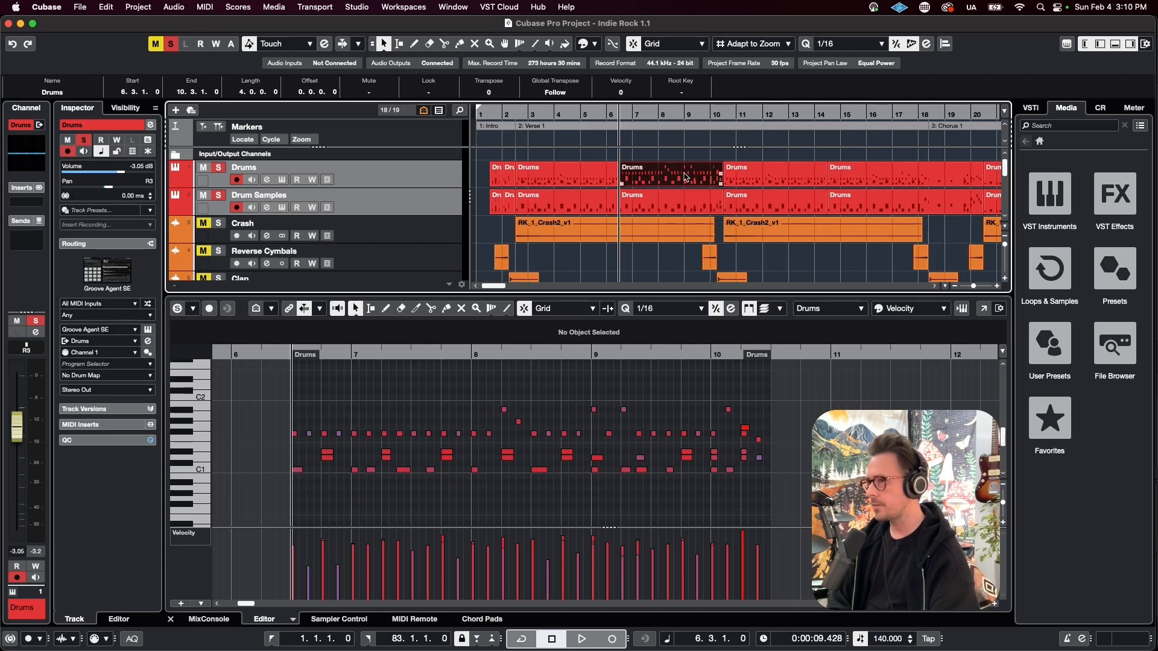
key("space")
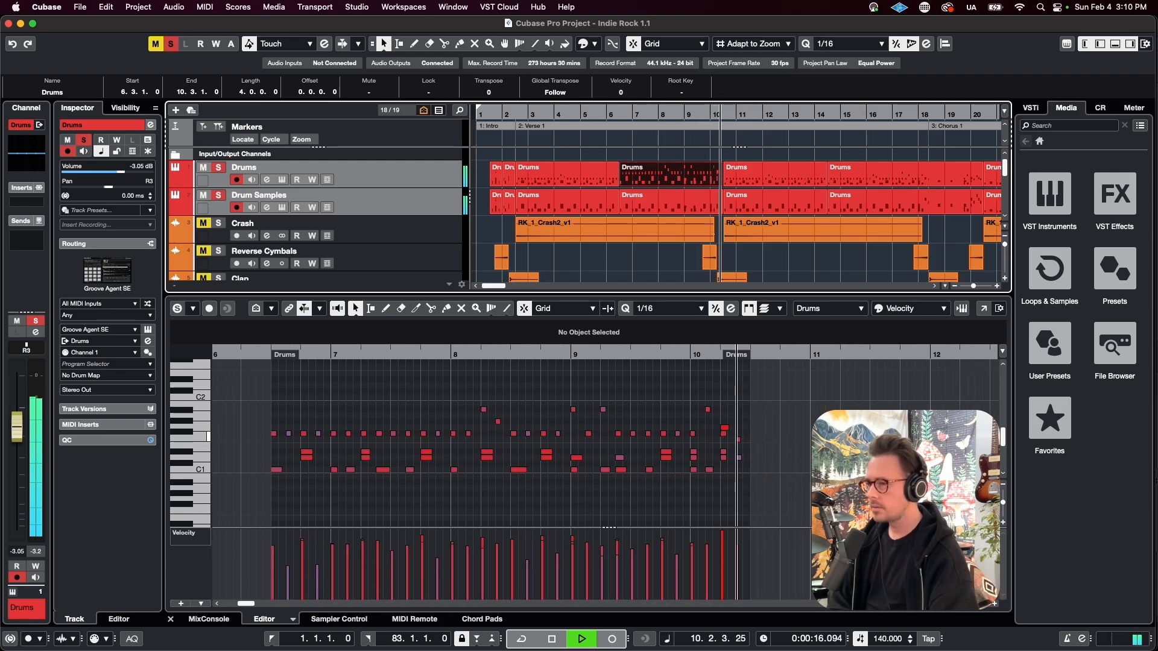
key("space")
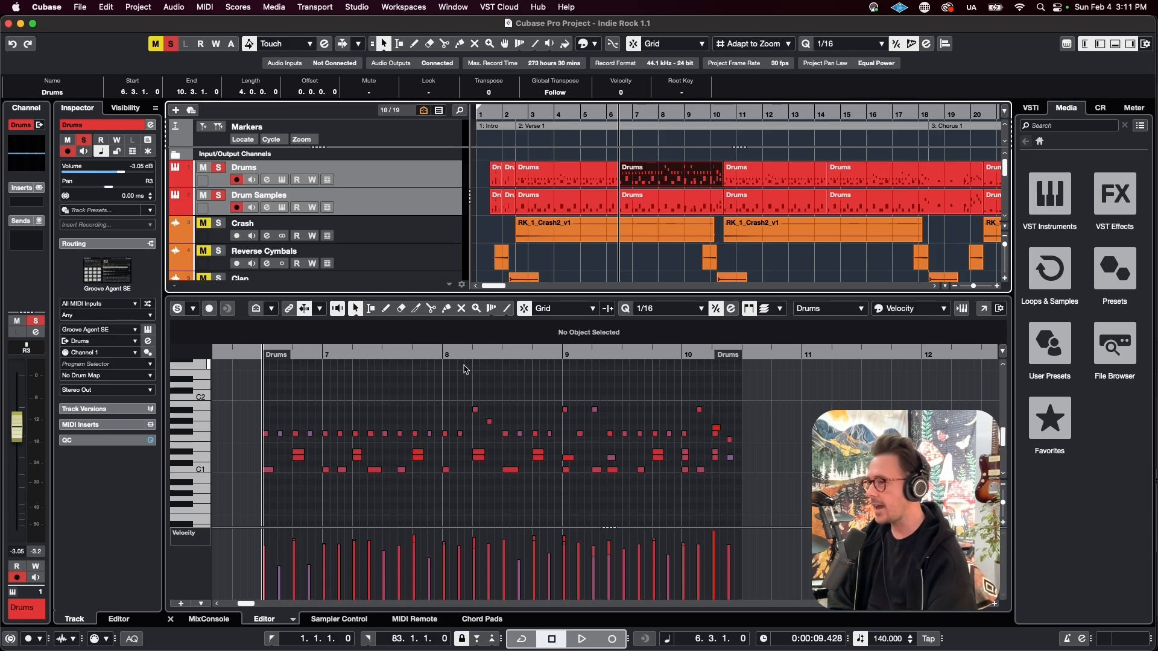
Replay the open Drums clip from bar 8 and examine the fill notes in bars 9 and 10.
left_click(464, 365)
key("space")
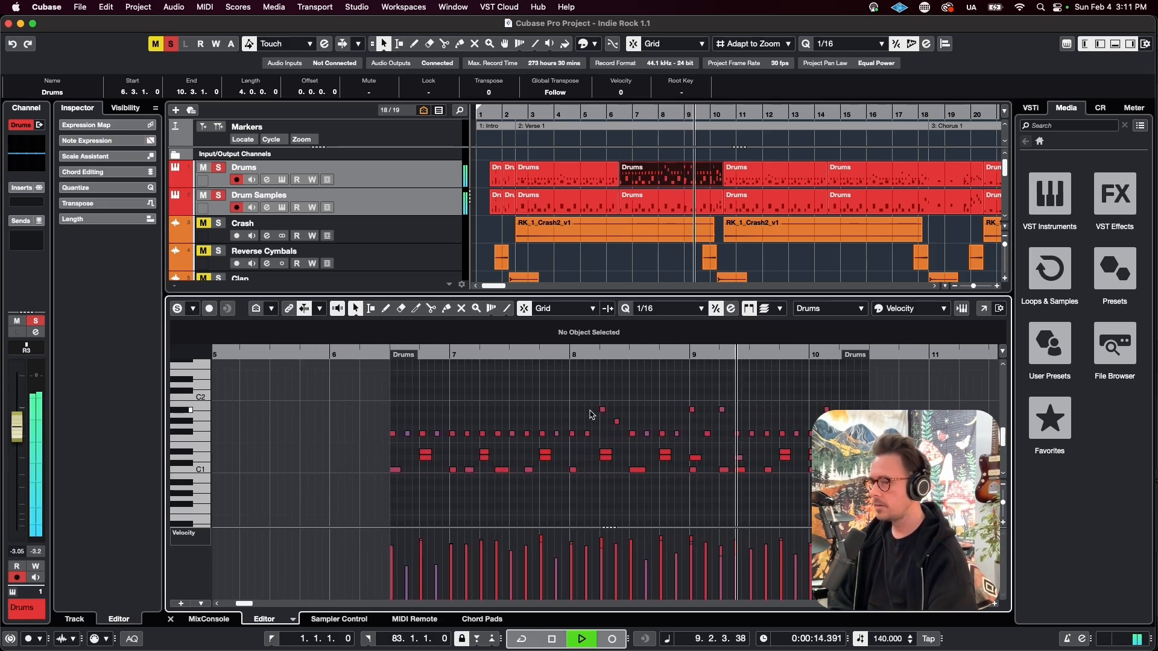
key("space")
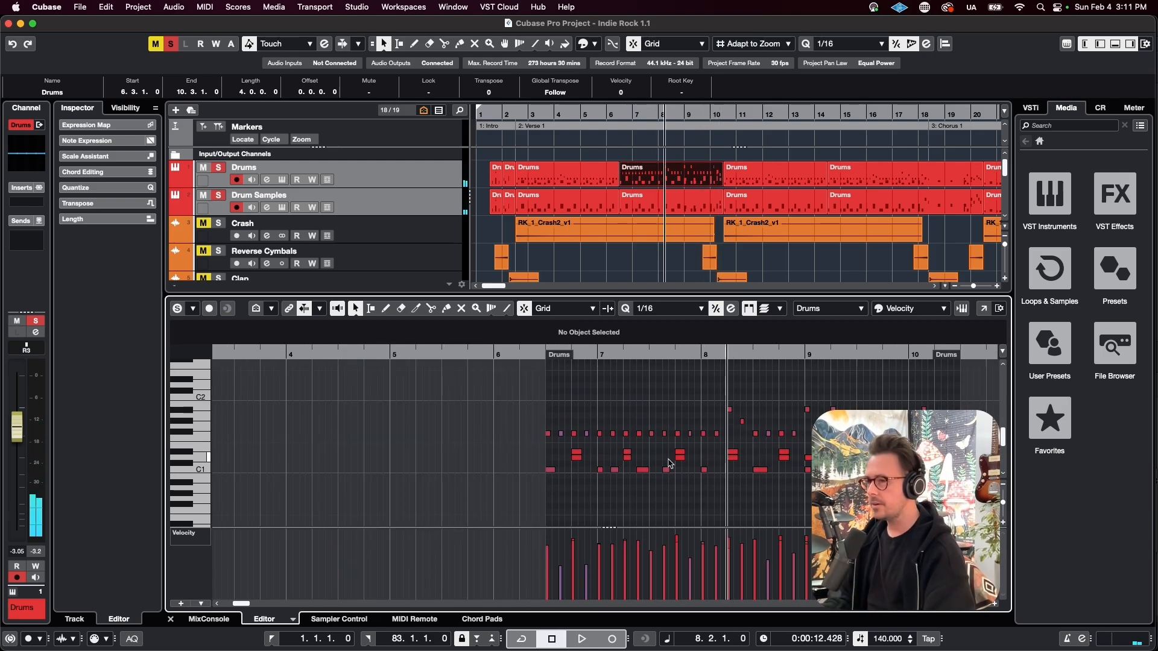
scroll(682, 465, "right", 5)
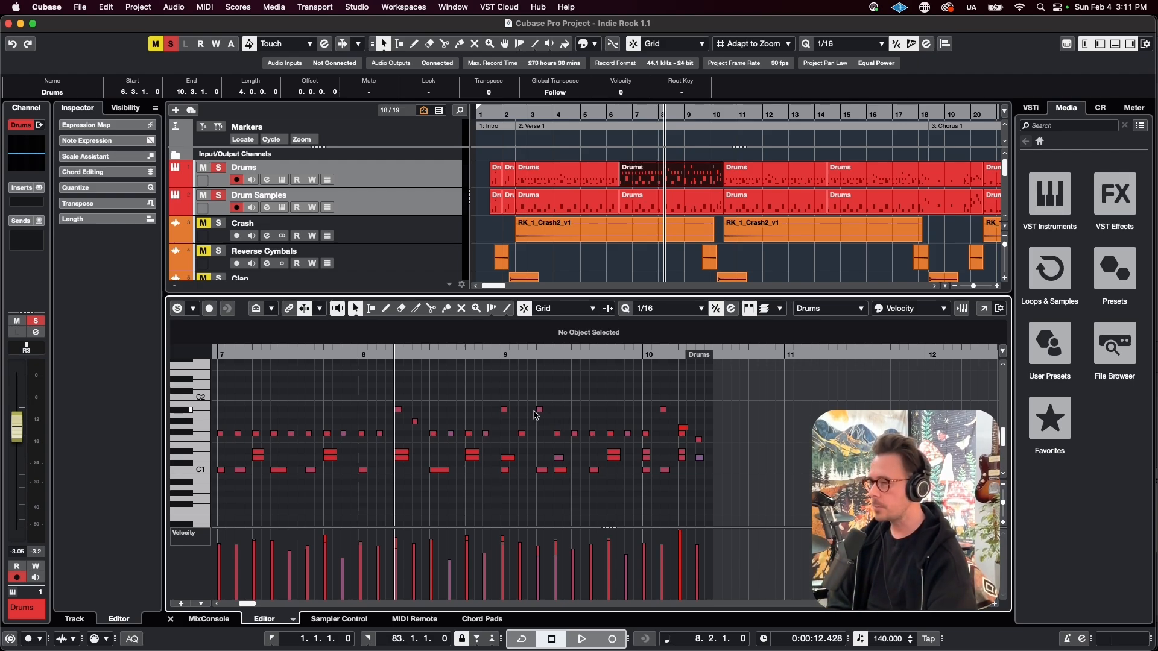
left_click(698, 440)
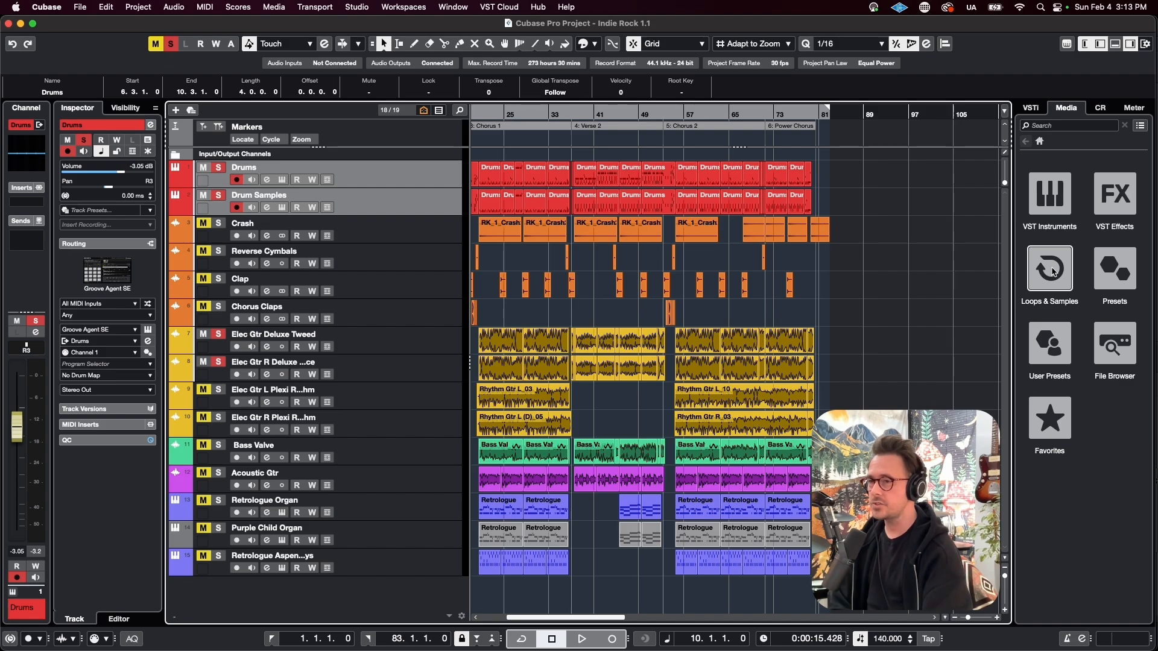
Open the Rock Pop Toolbox Drums collection in the Loops & Samples library.
left_click(1053, 271)
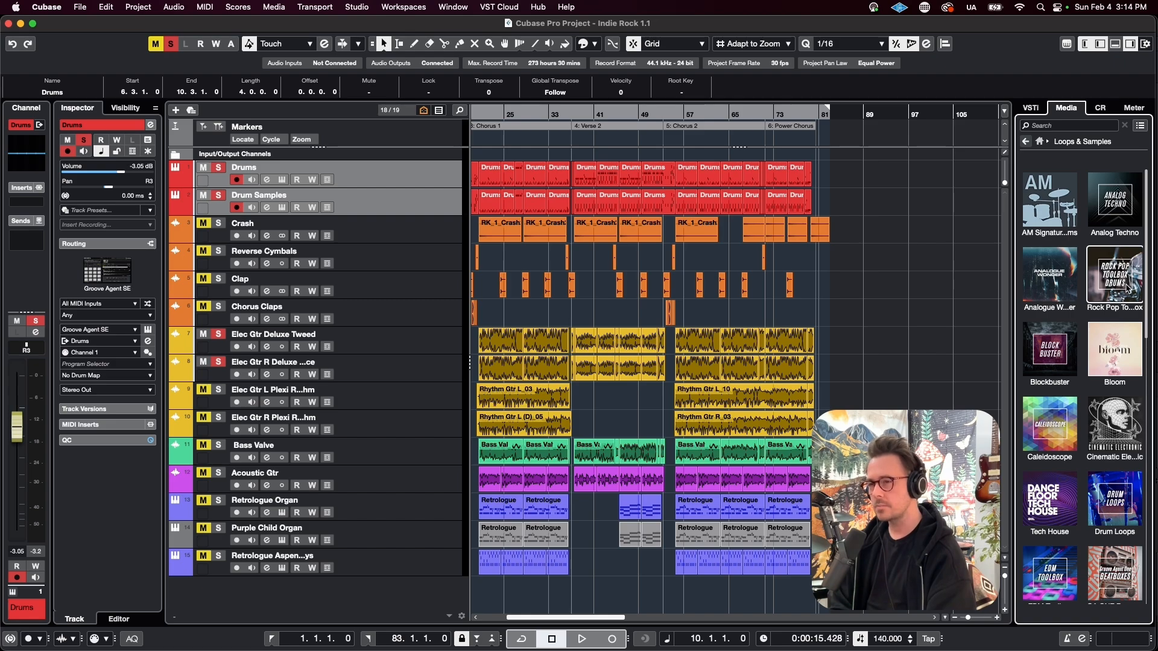
left_click(1128, 290)
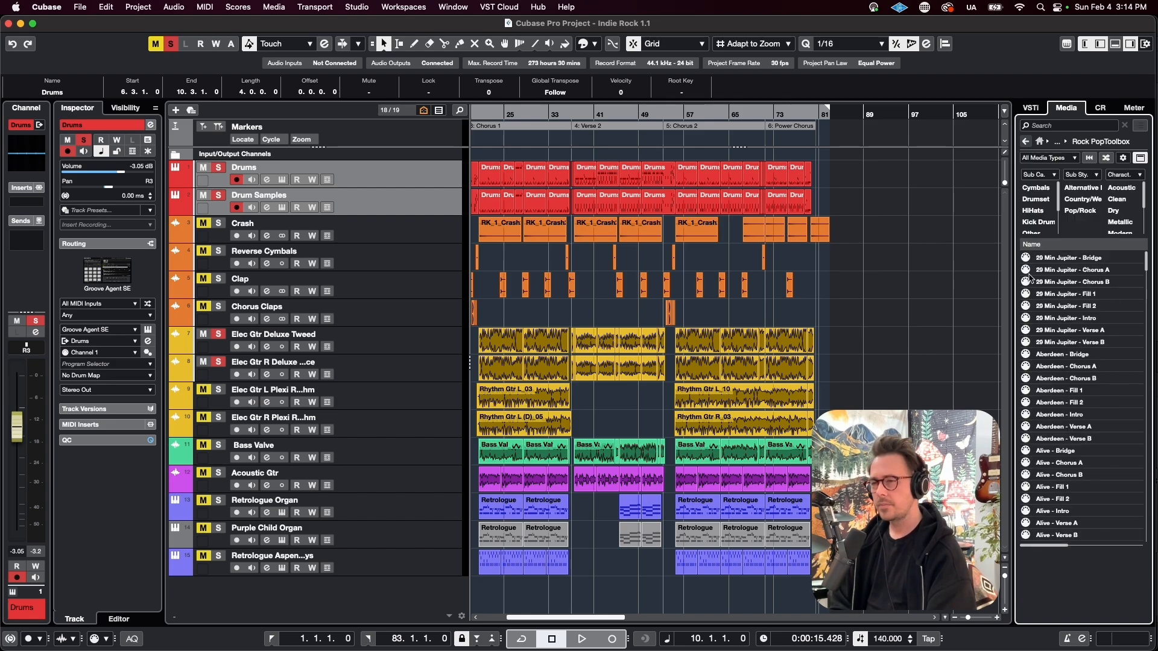
left_click_drag(1026, 263, 1026, 264)
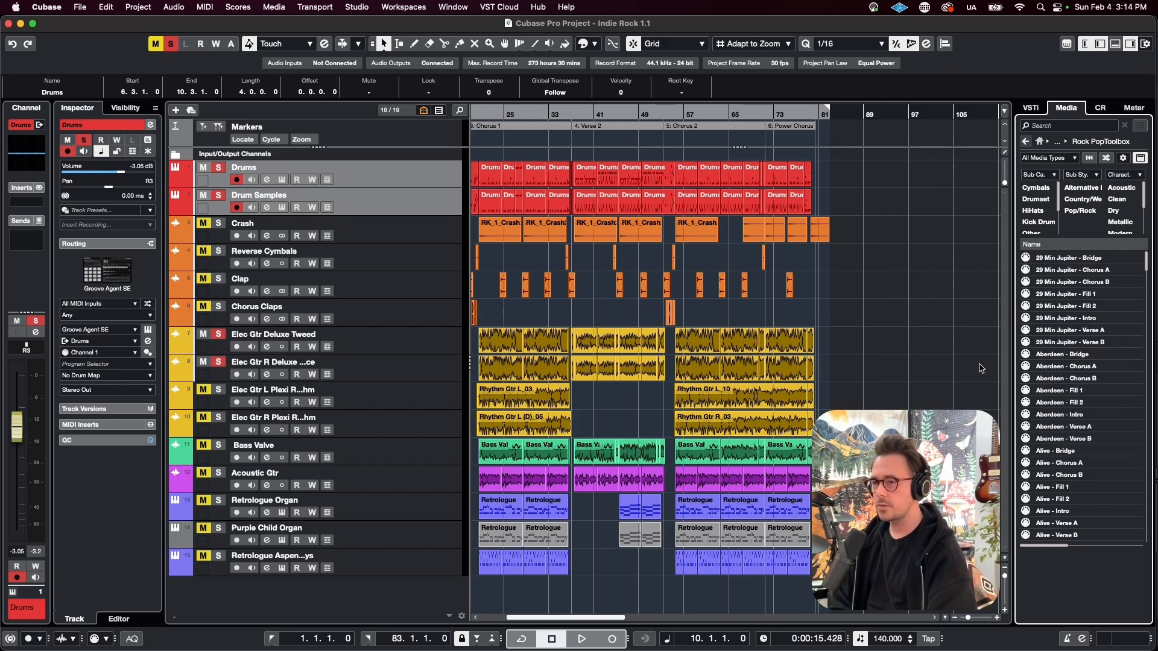
Play the song's ending from bar 78, then try the Alive - Fill 1 loop on the Drums track at bar 80.
scroll(753, 174, "up", 5)
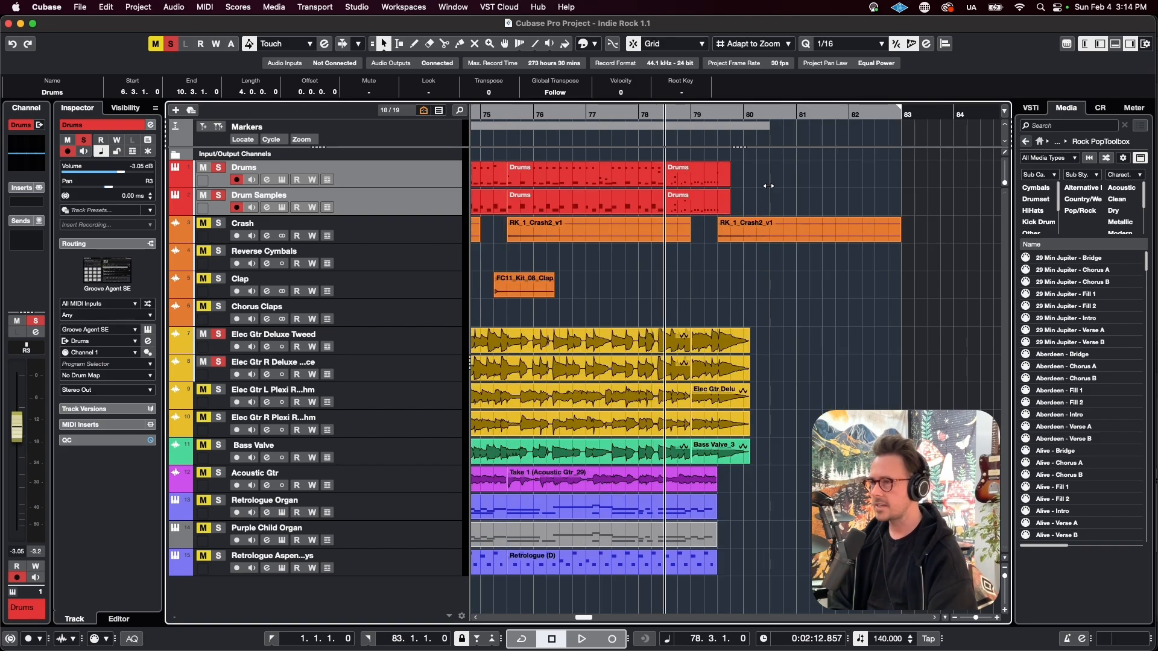
key("space")
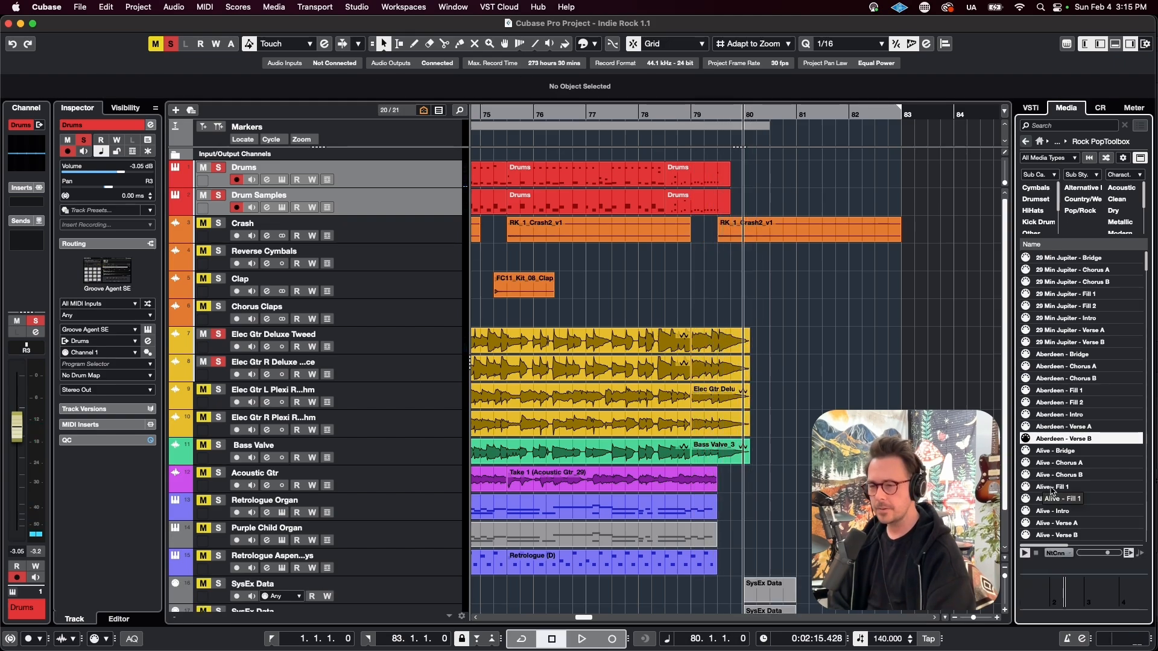
left_click_drag(1052, 490, 758, 185)
key("space")
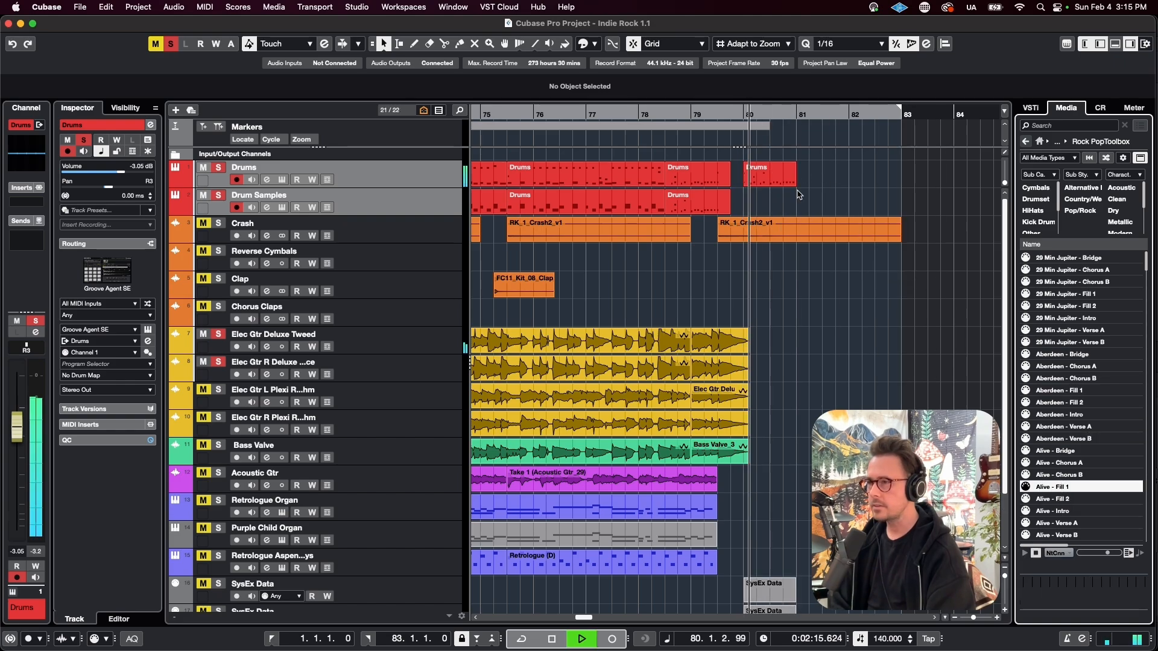
key("space")
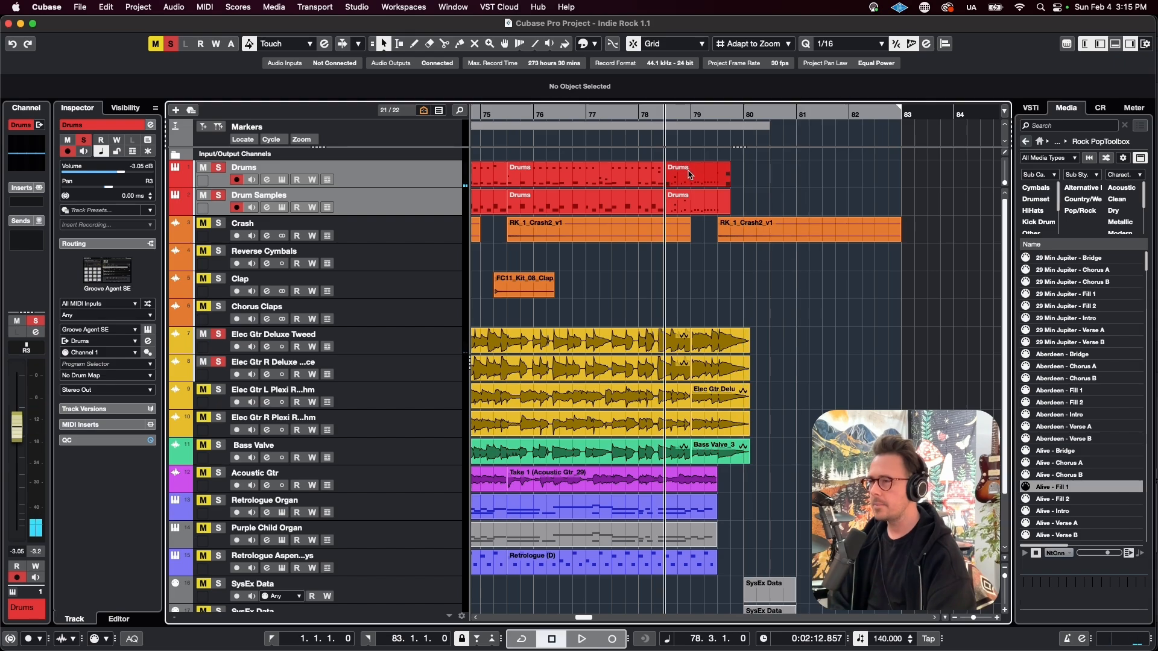
Open the final Drums clip at bar 78 in the note editor and look through the Rock Pop Toolbox fill loops.
double_click(703, 181)
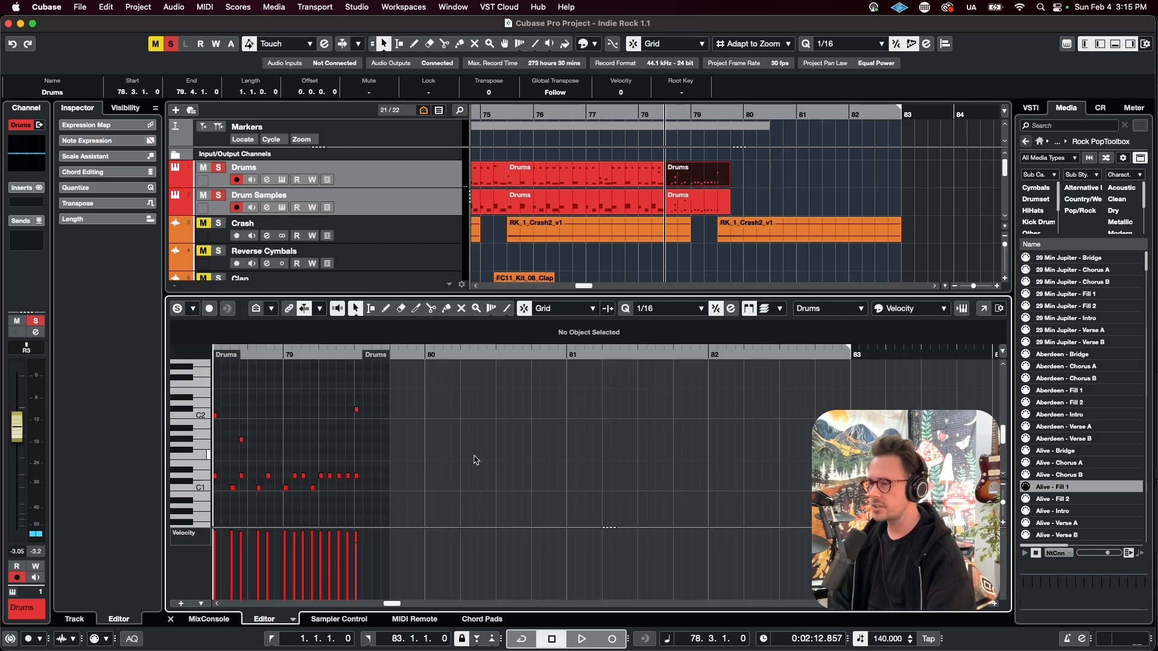
scroll(947, 404, "left", 5)
scroll(1068, 443, "down", 5)
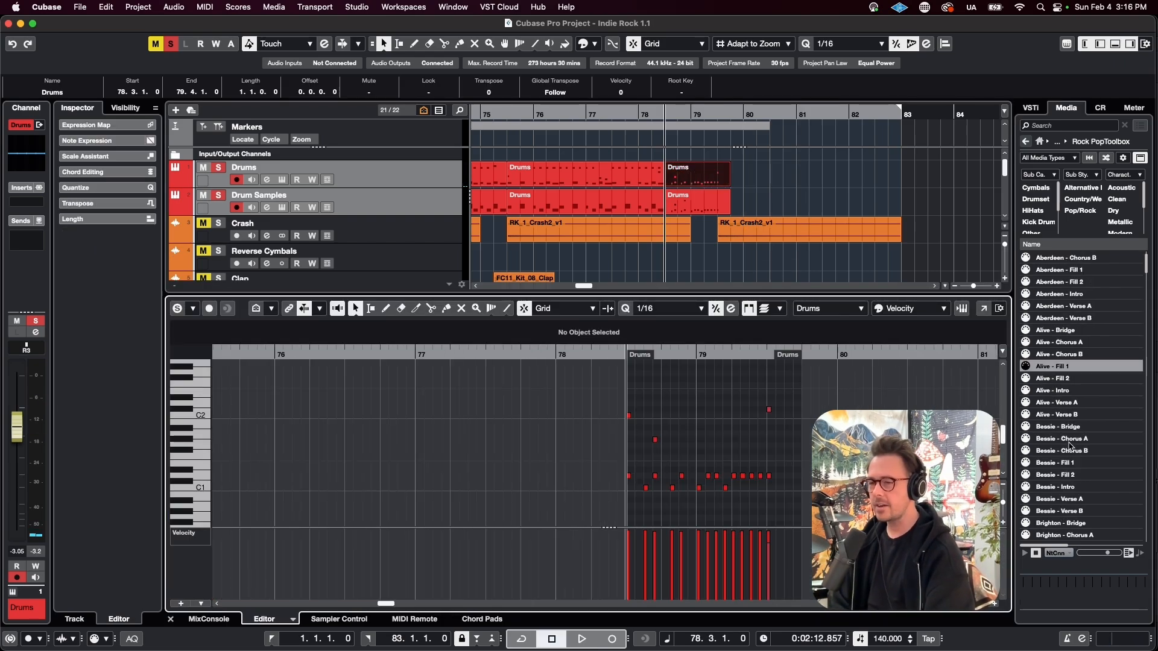
scroll(1055, 380, "down", 3)
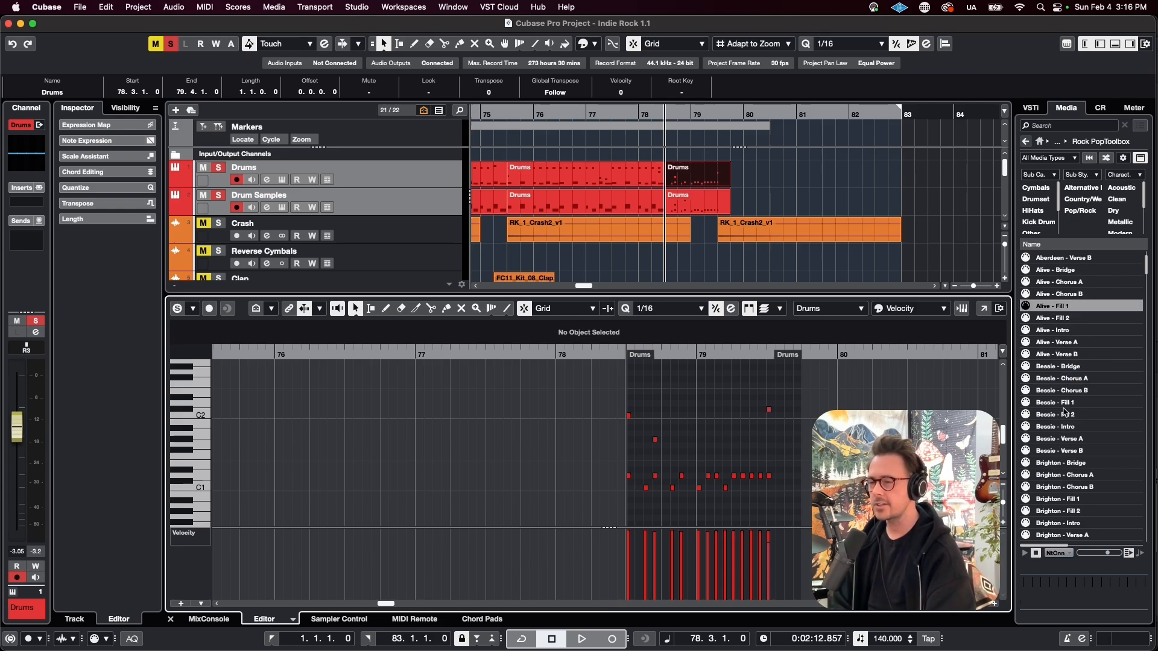
scroll(1078, 469, "down", 10)
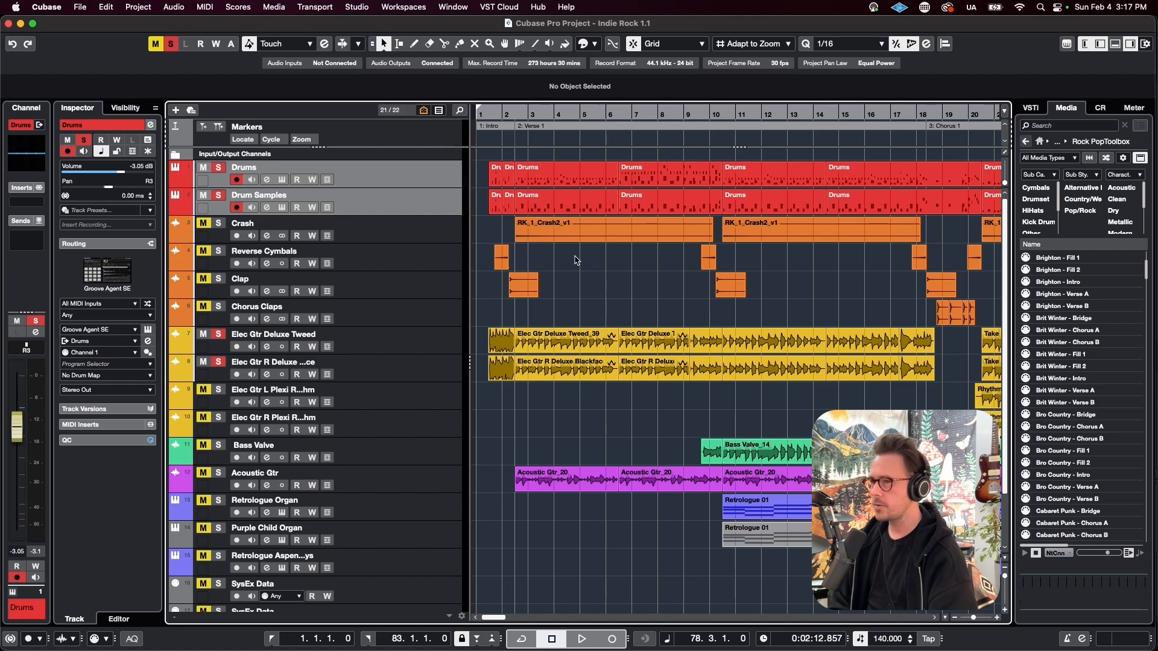
Go back to the Intro and solo the Crash, Reverse Cymbals and Clap tracks along with the drums and Elec Gtr Deluxe tracks.
key("h")
key("h")
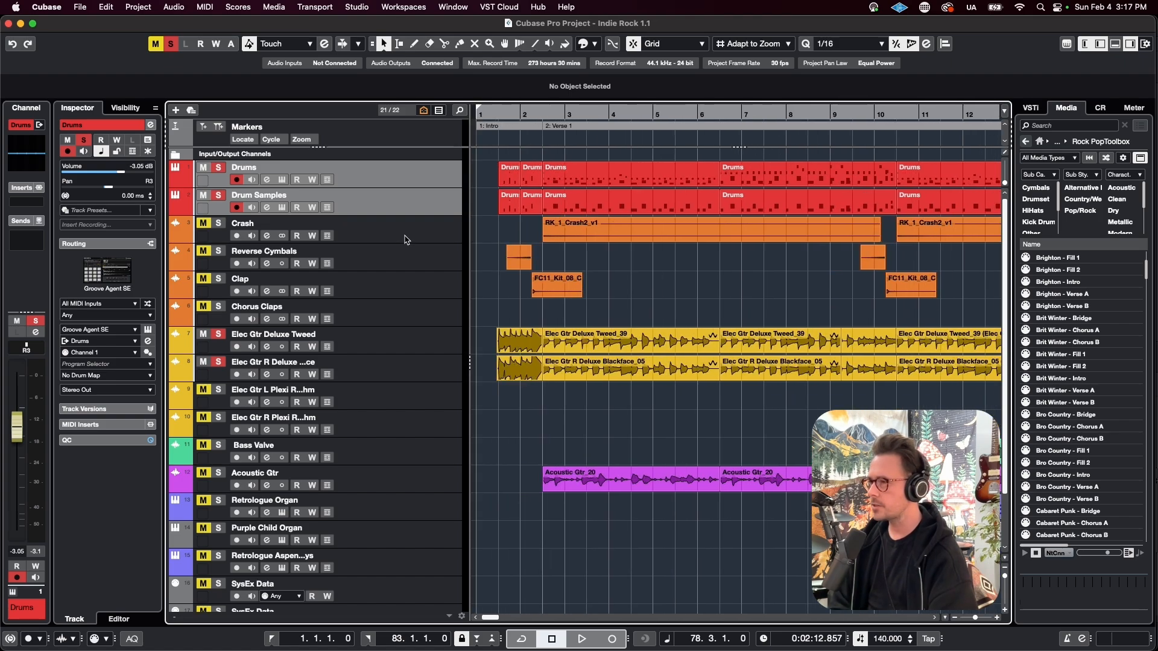
left_click(406, 240)
left_click(401, 286, "shift")
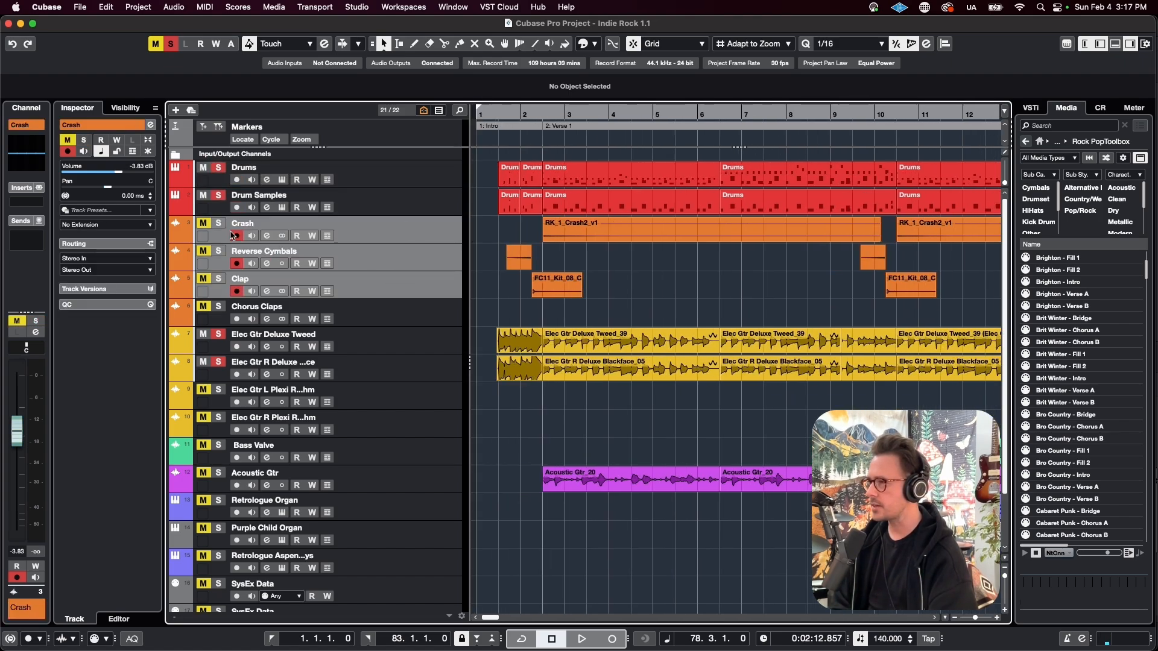
left_click(342, 274)
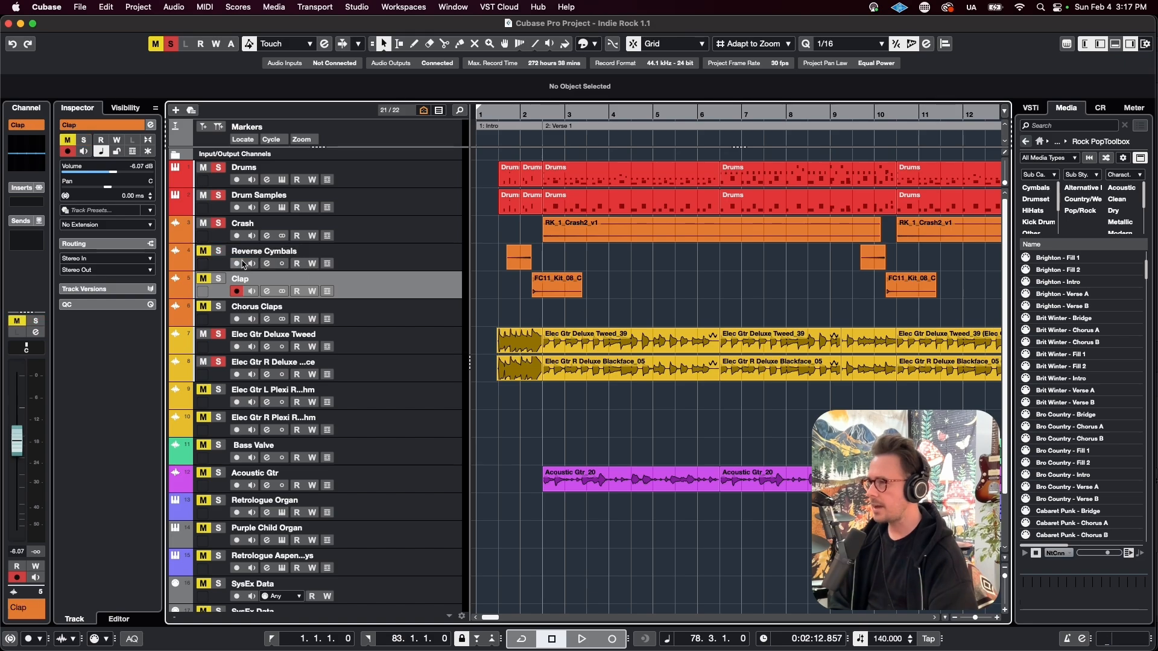
left_click(392, 256)
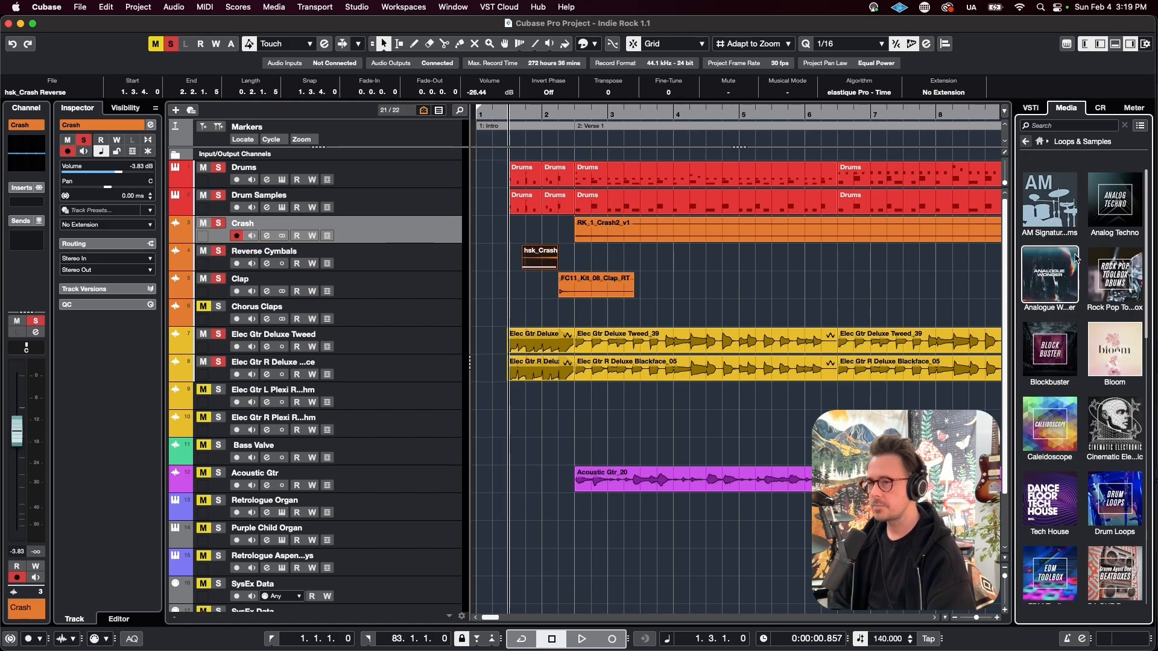
Search the loops and samples library for "reverse crash" and preview the hsk_Crash Reverse sample.
scroll(1074, 337, "up", 10)
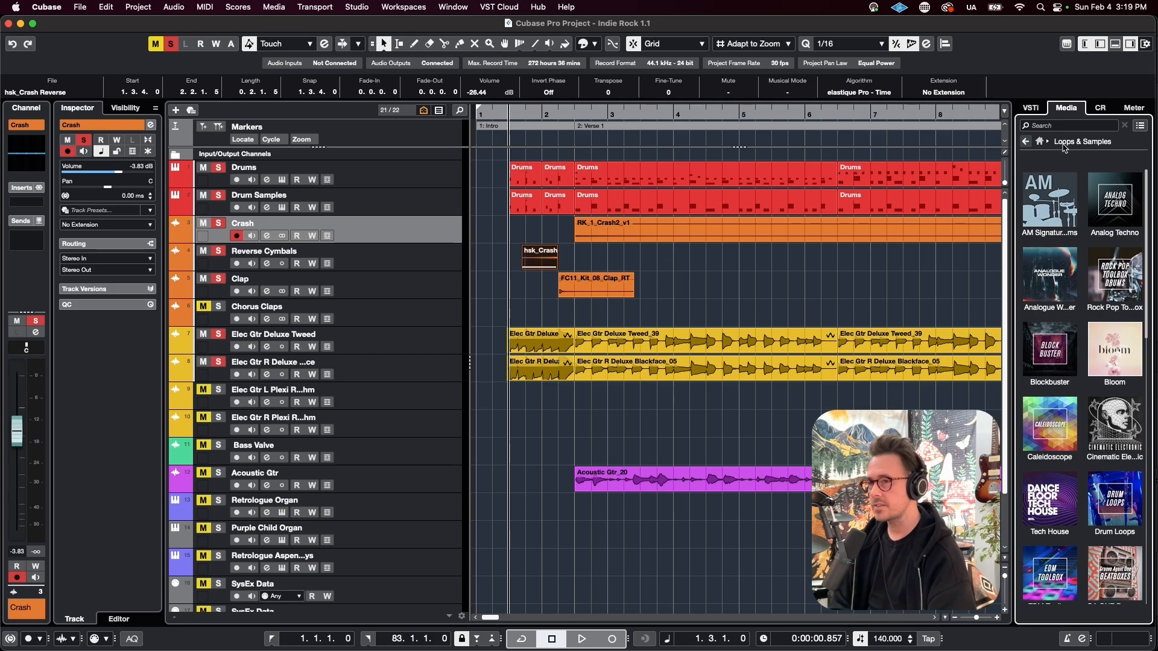
left_click(1052, 127)
type("rever")
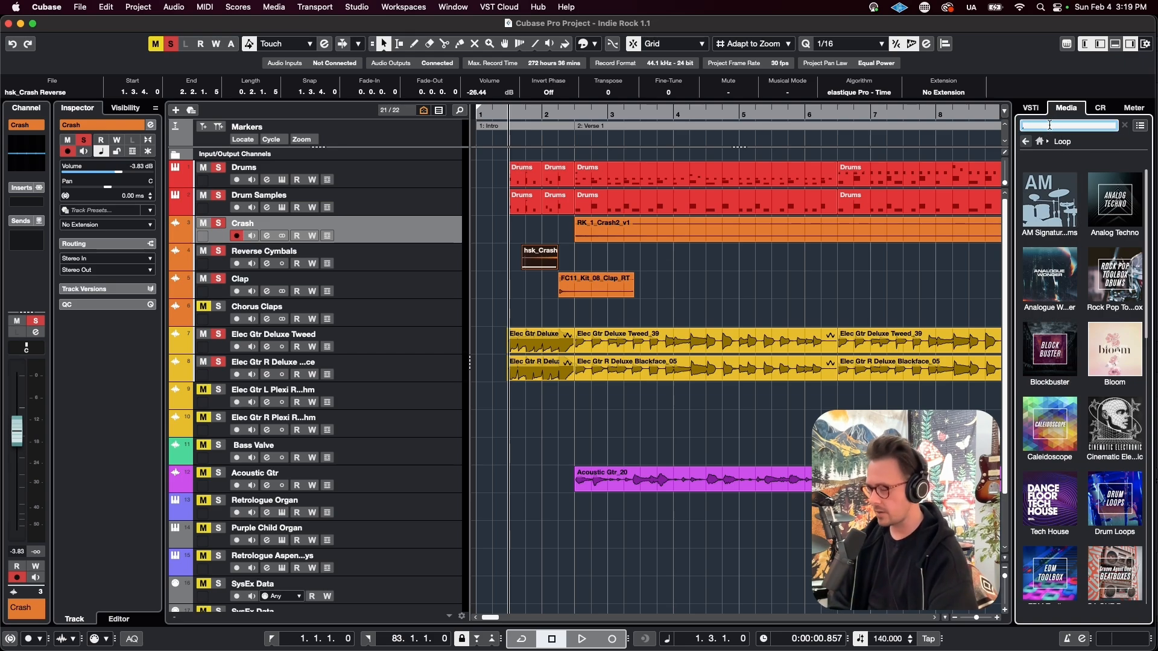
type("se crash")
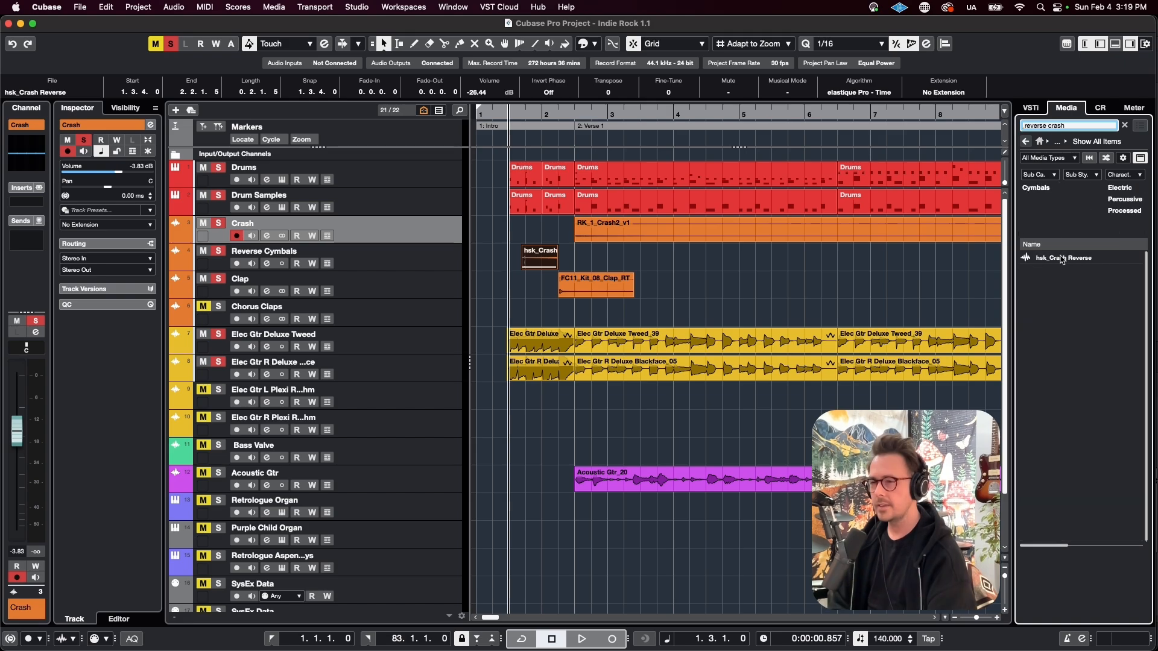
left_click(1062, 258)
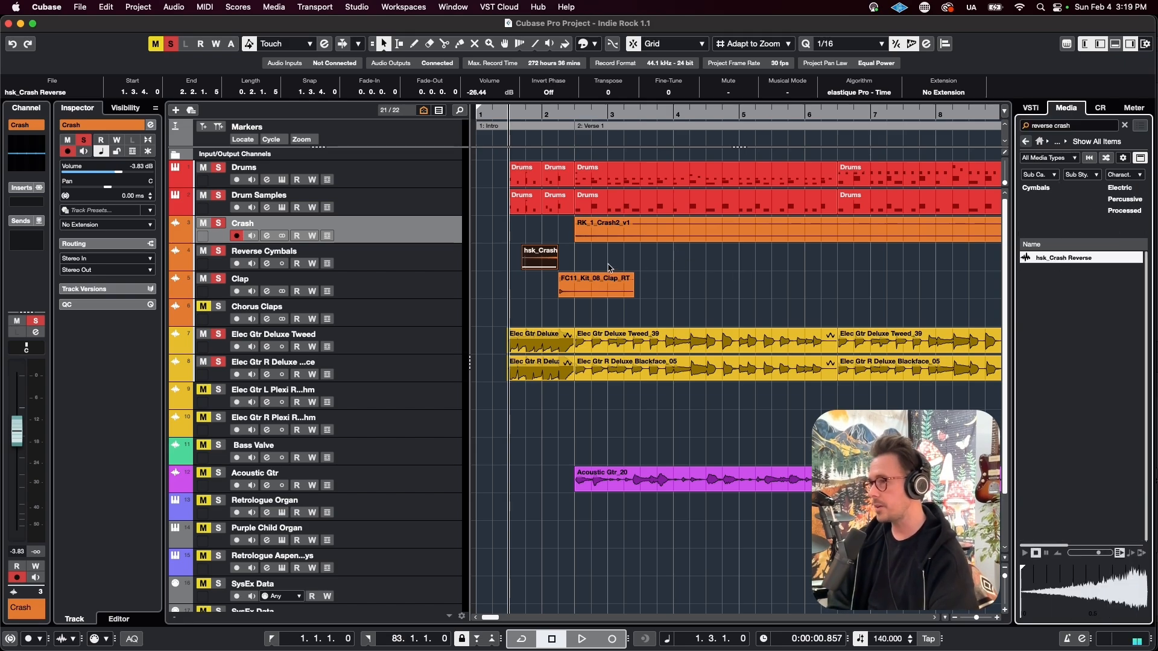
Select the clap clip before Verse 1 and play the Intro transition from bar 1 with the reverse cymbal, clap and crash.
scroll(575, 291, "up", 1)
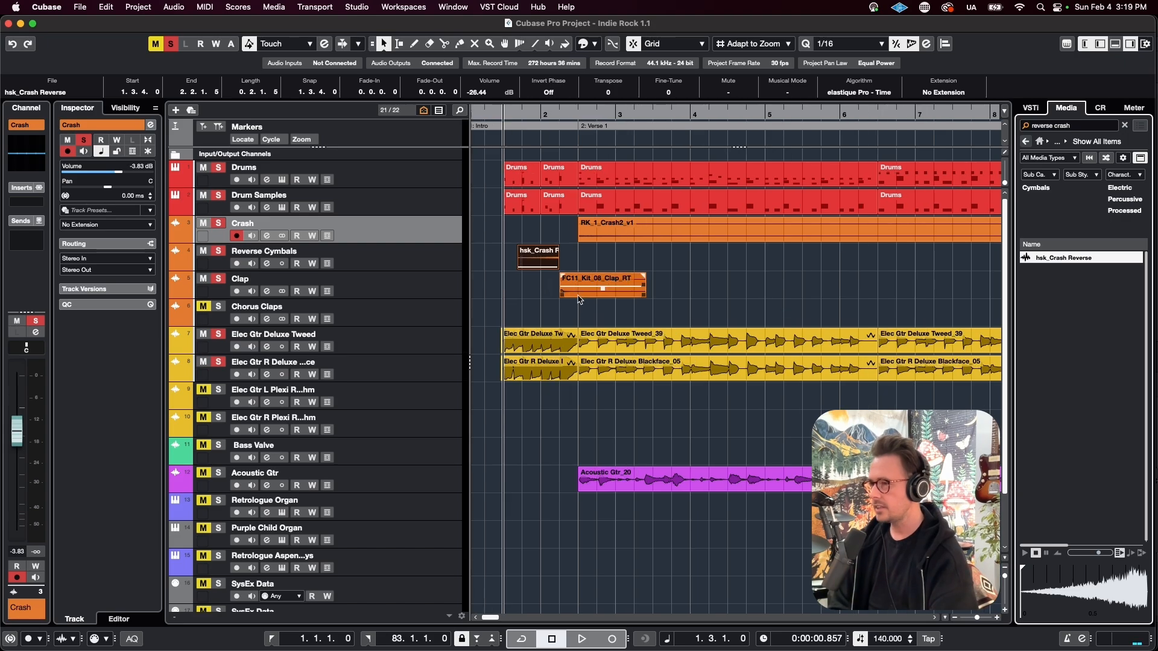
left_click(577, 292)
scroll(584, 300, "up", 5)
scroll(584, 303, "down", 4)
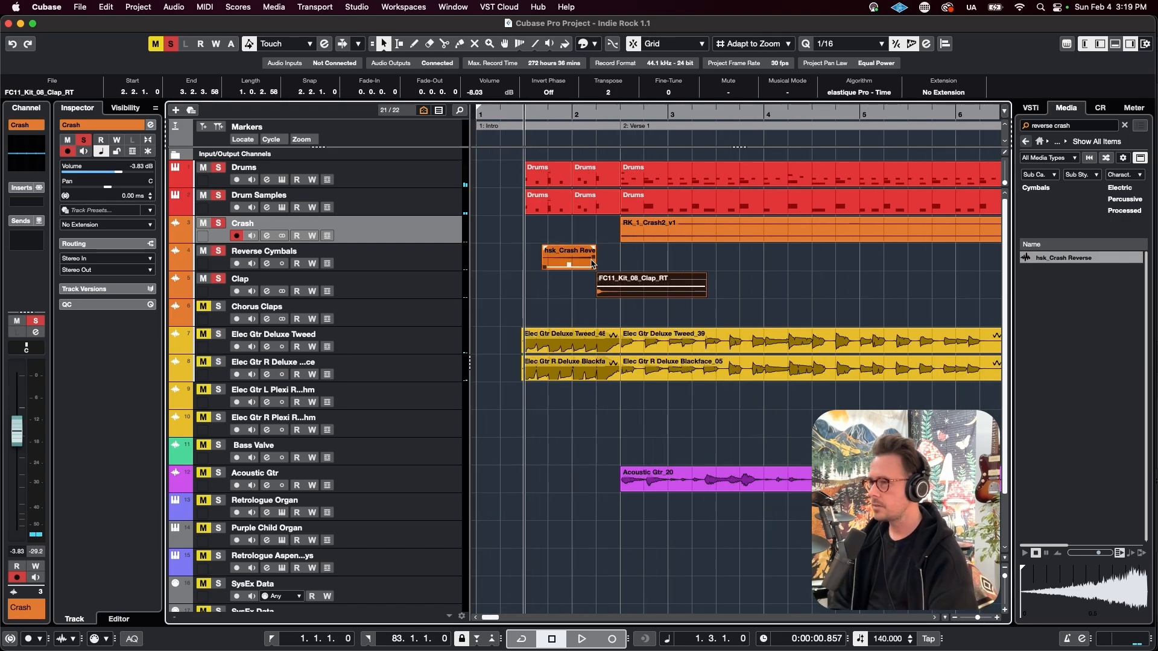
scroll(602, 261, "up", 1)
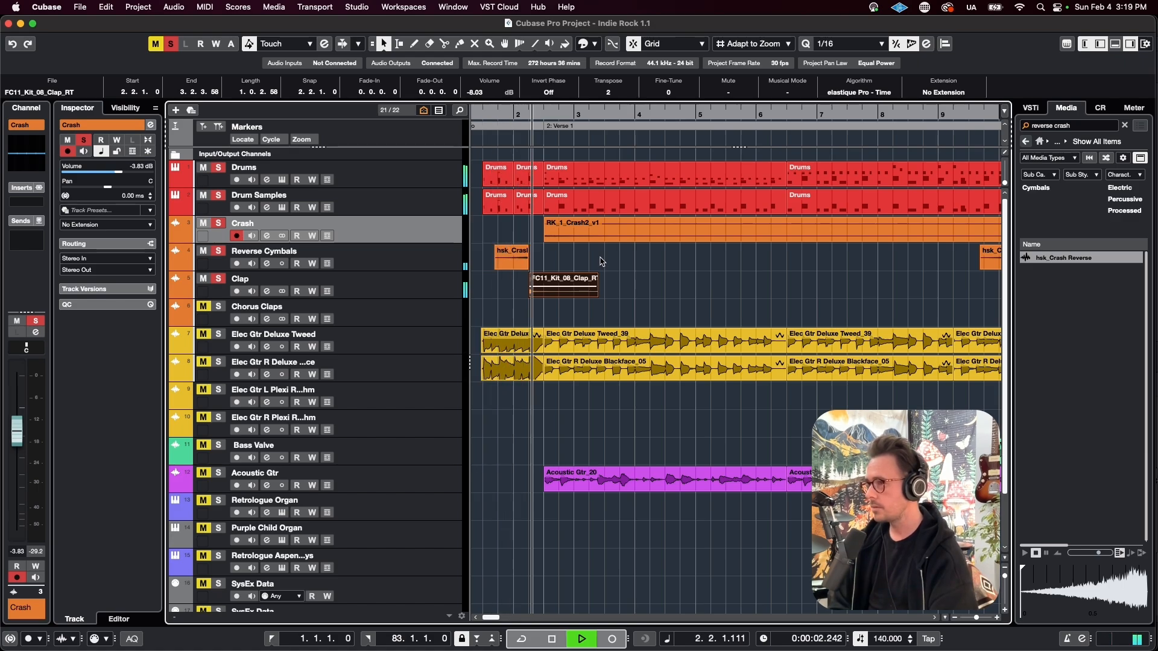
scroll(602, 260, "down", 1)
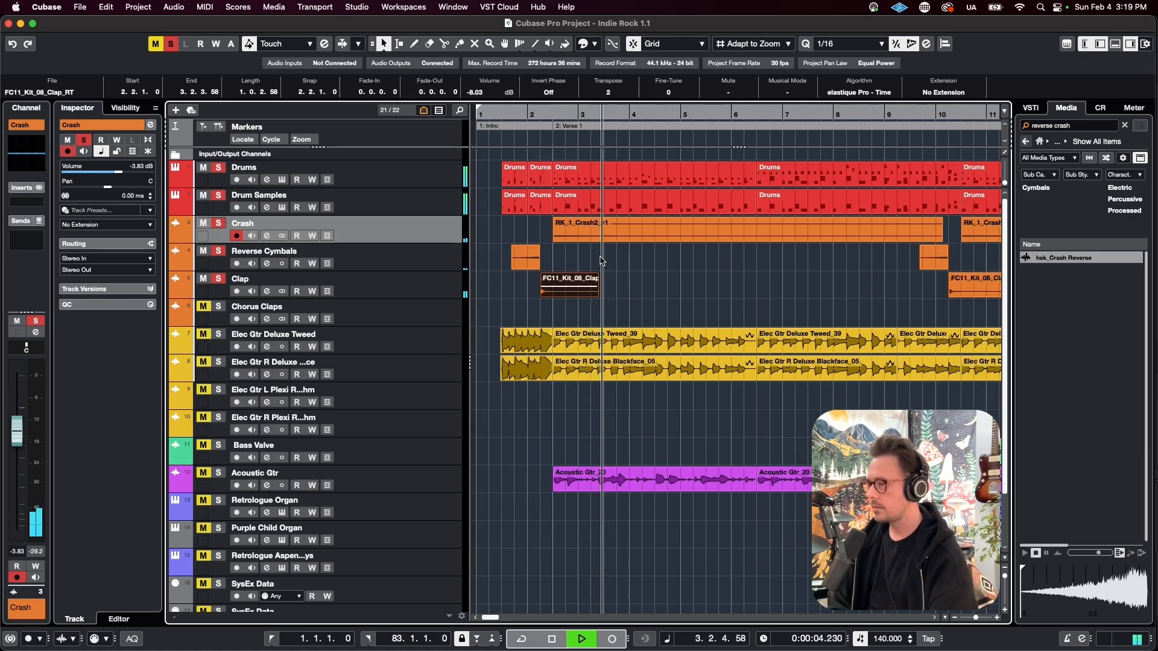
key("space")
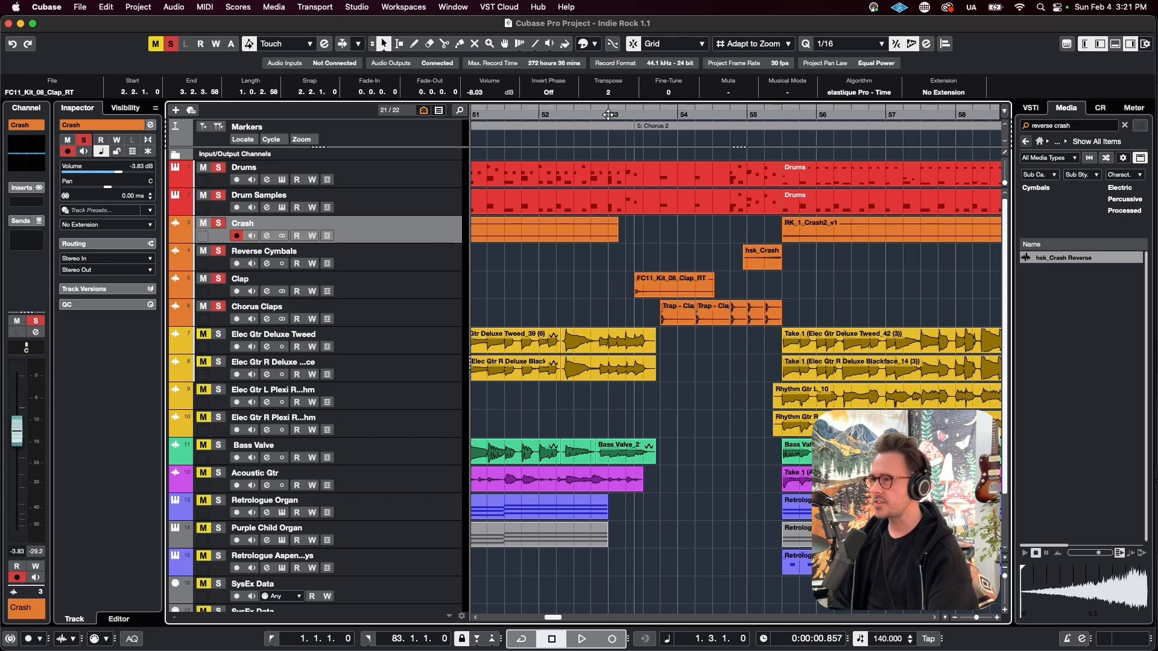
Play the soloed tracks from bar 53 into Chorus 2 and from bar 71 through the Power Chorus.
left_click(609, 115)
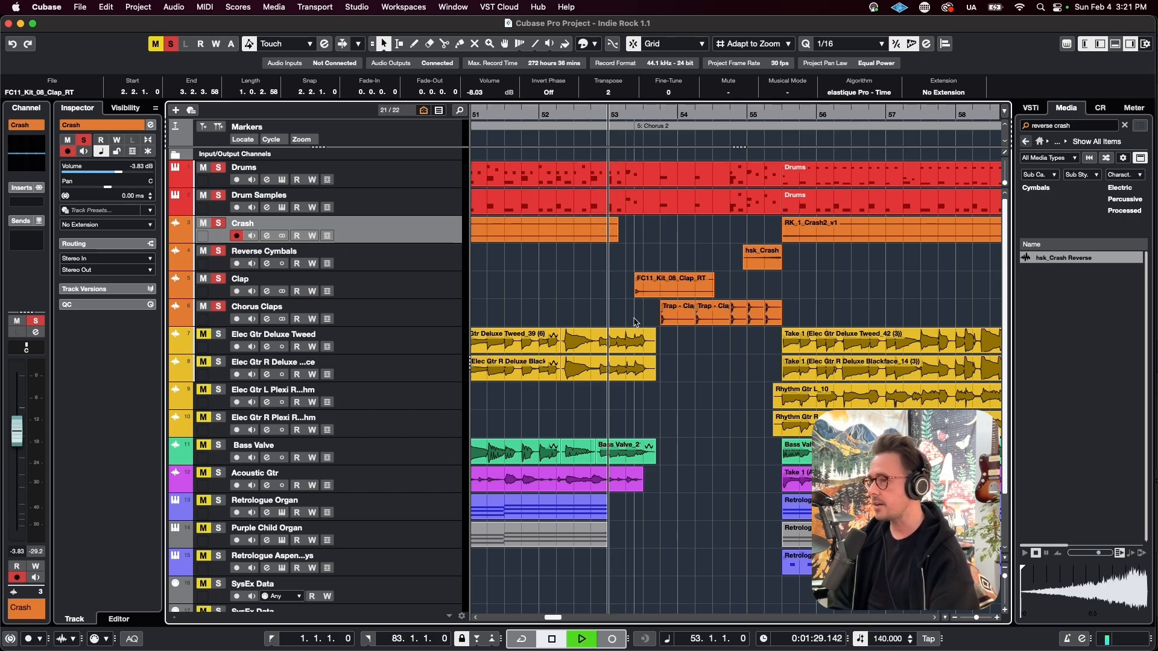
key("space")
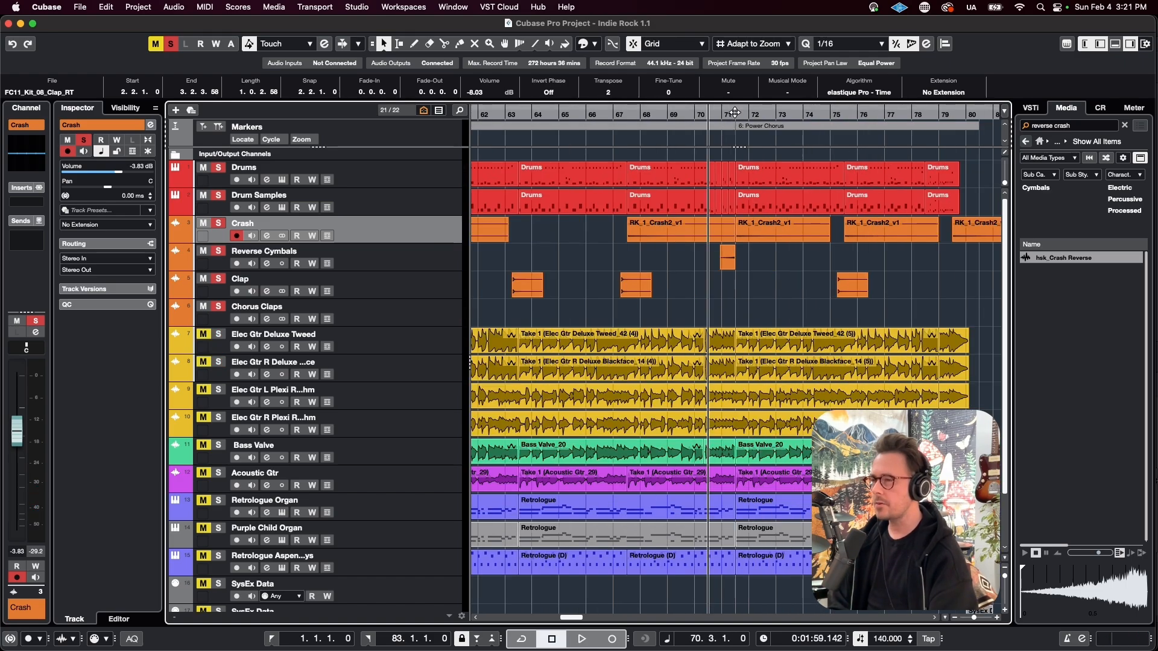
left_click(735, 112)
mouse_move(737, 111)
left_mouse_down()
mouse_move(749, 112)
mouse_move(723, 111)
left_mouse_up()
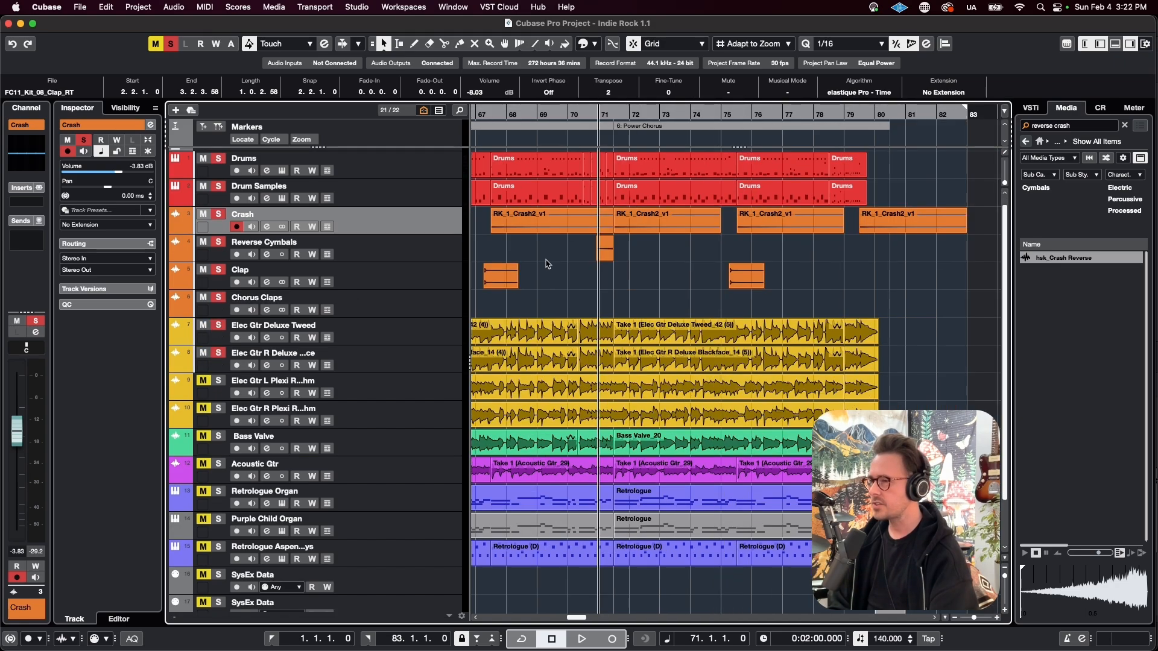
key("space")
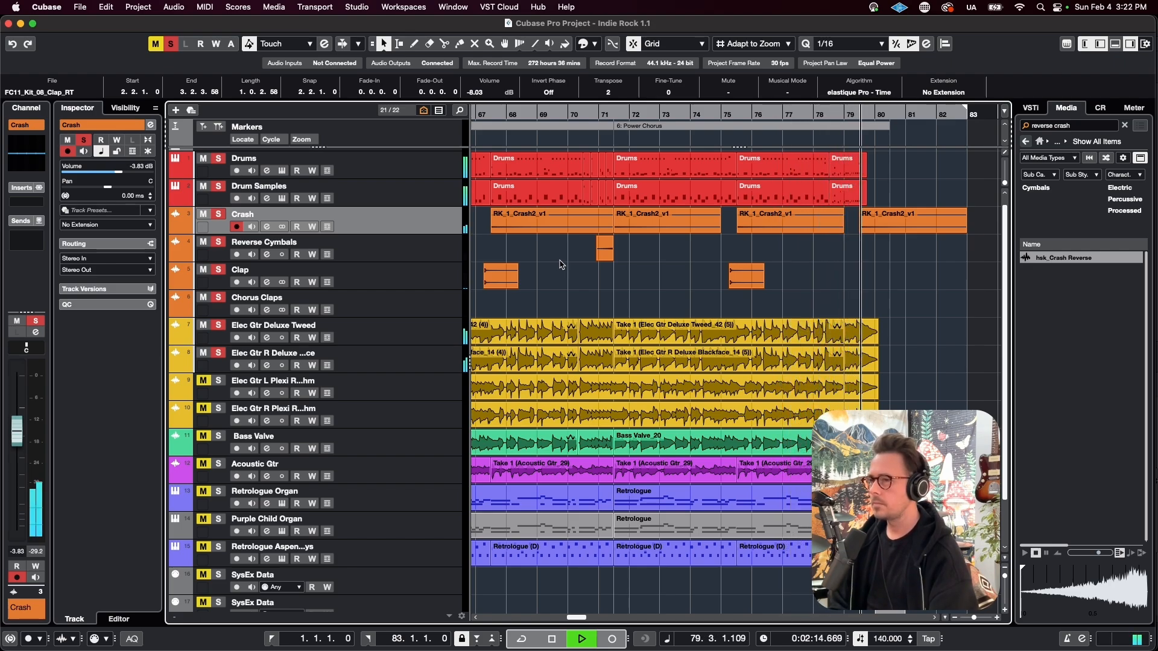
Inspect the amplifier and cabinet choices in the VST Amp Rack of the Elec Gtr L Plexi Rhythm track, and close it.
scroll(629, 319, "down", 3)
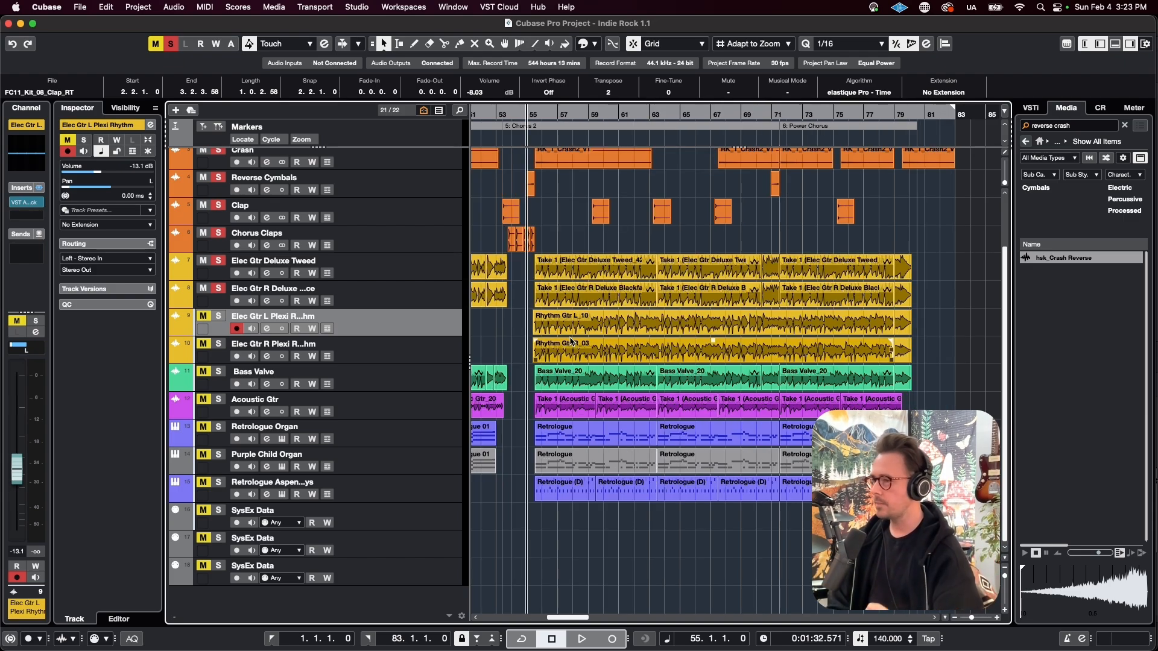
left_click(26, 204)
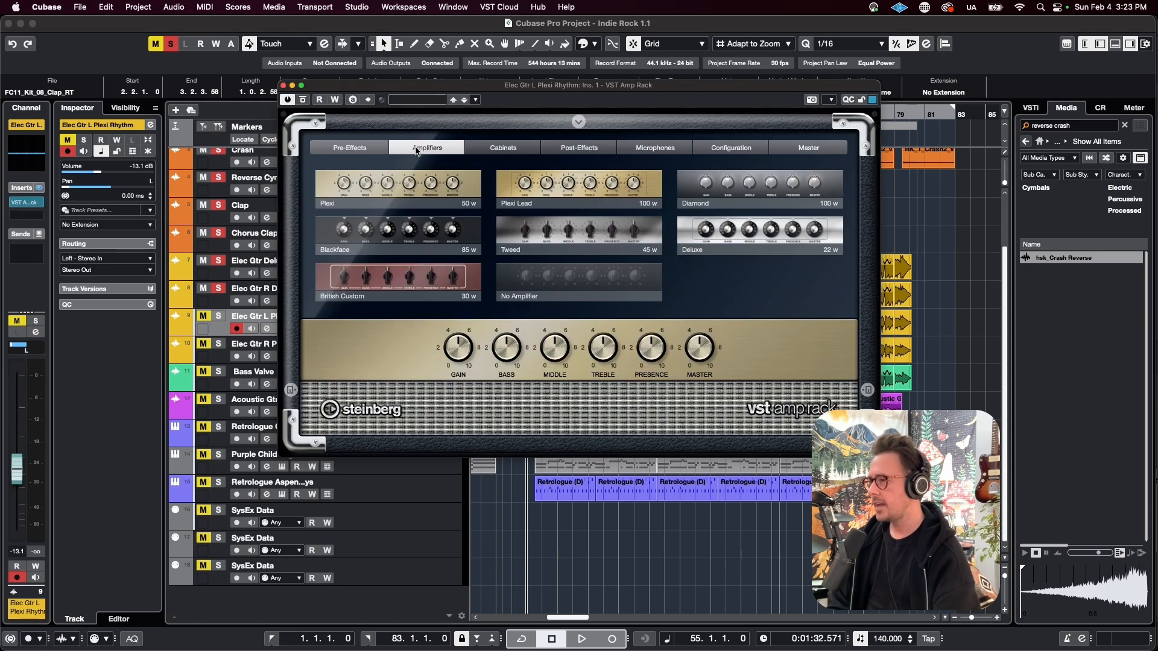
left_click(494, 151)
left_click(282, 85)
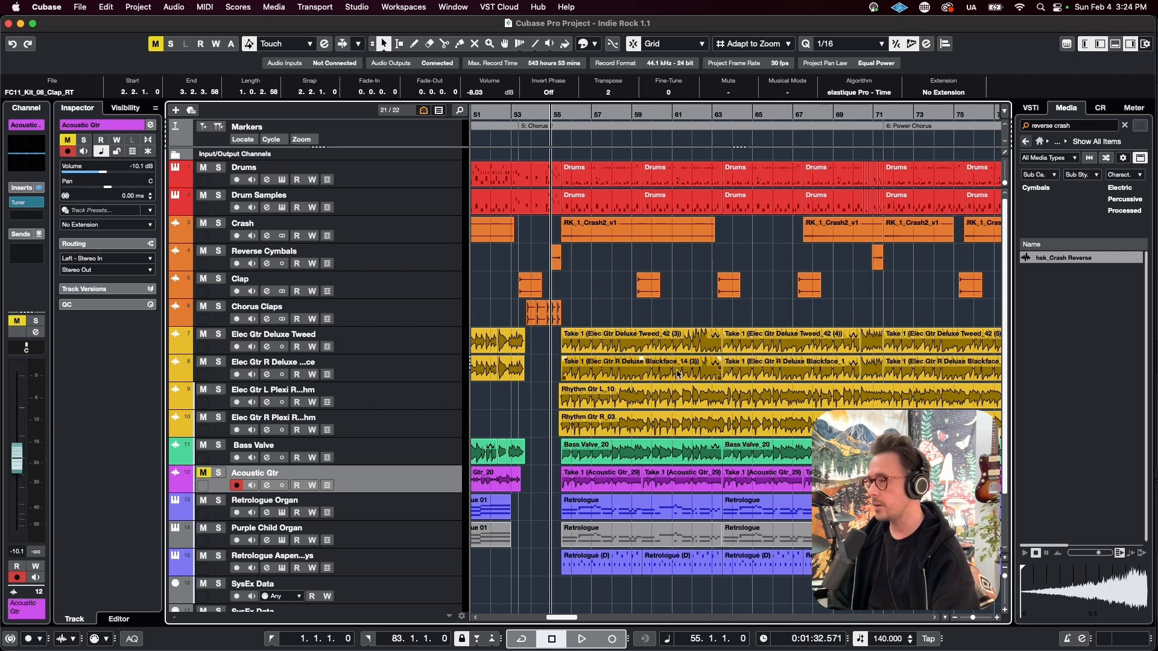
Select the Retrologue Organ track and look over its parts in Chorus 2 and the Power Chorus.
scroll(674, 360, "down", 4)
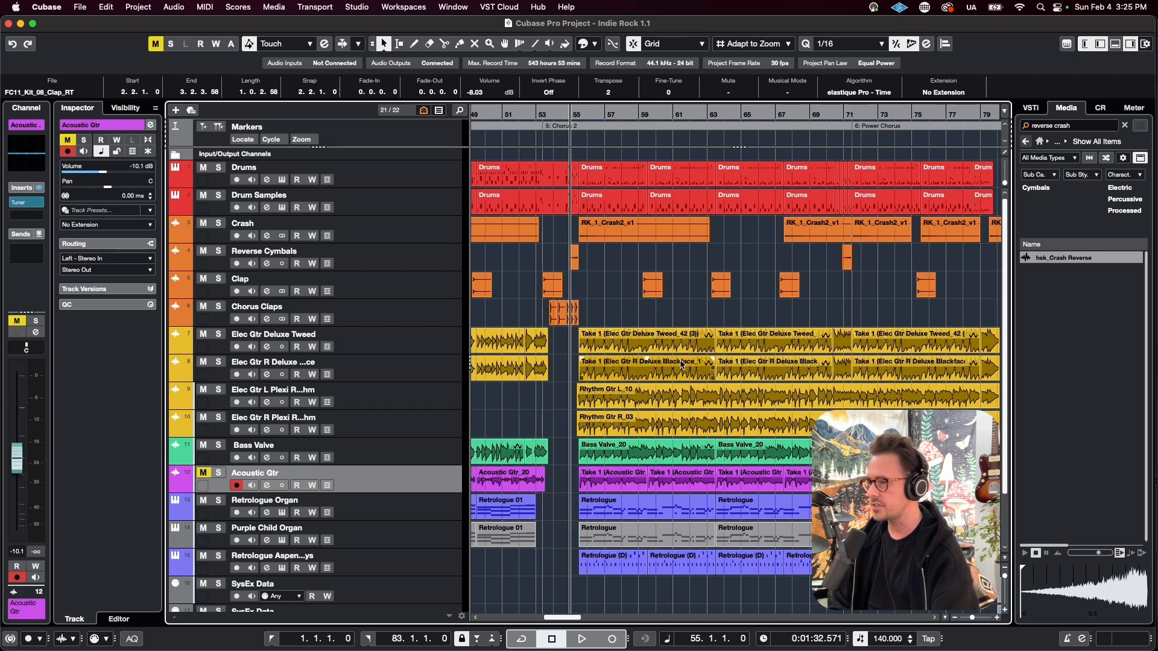
scroll(681, 363, "right", 2)
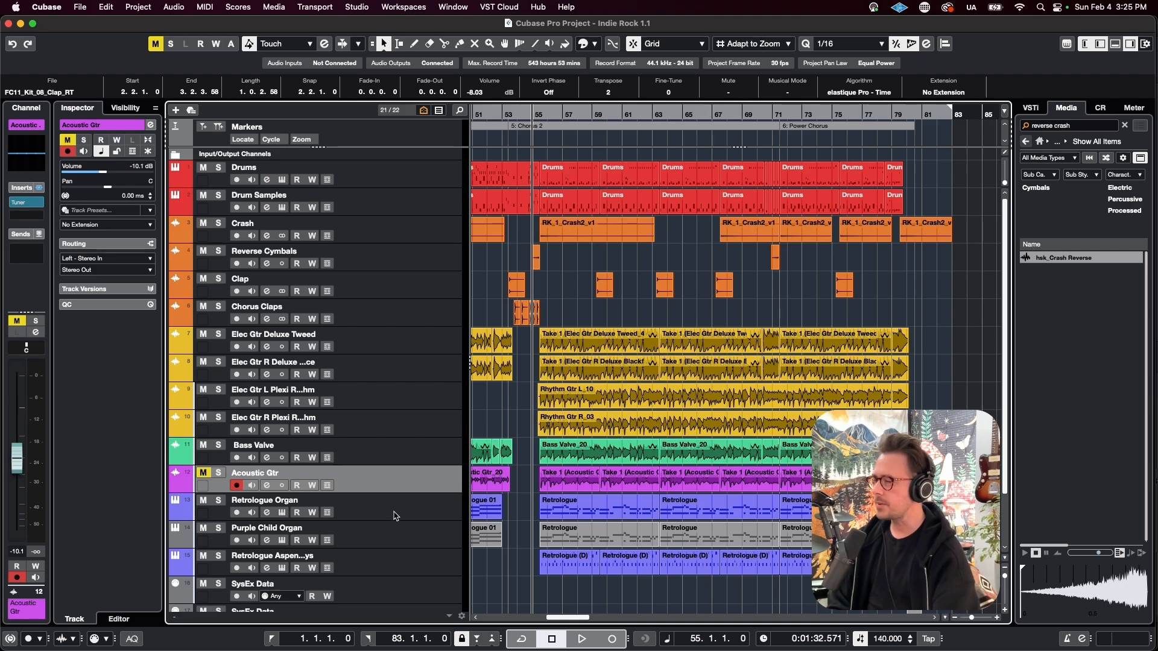
left_click(397, 517)
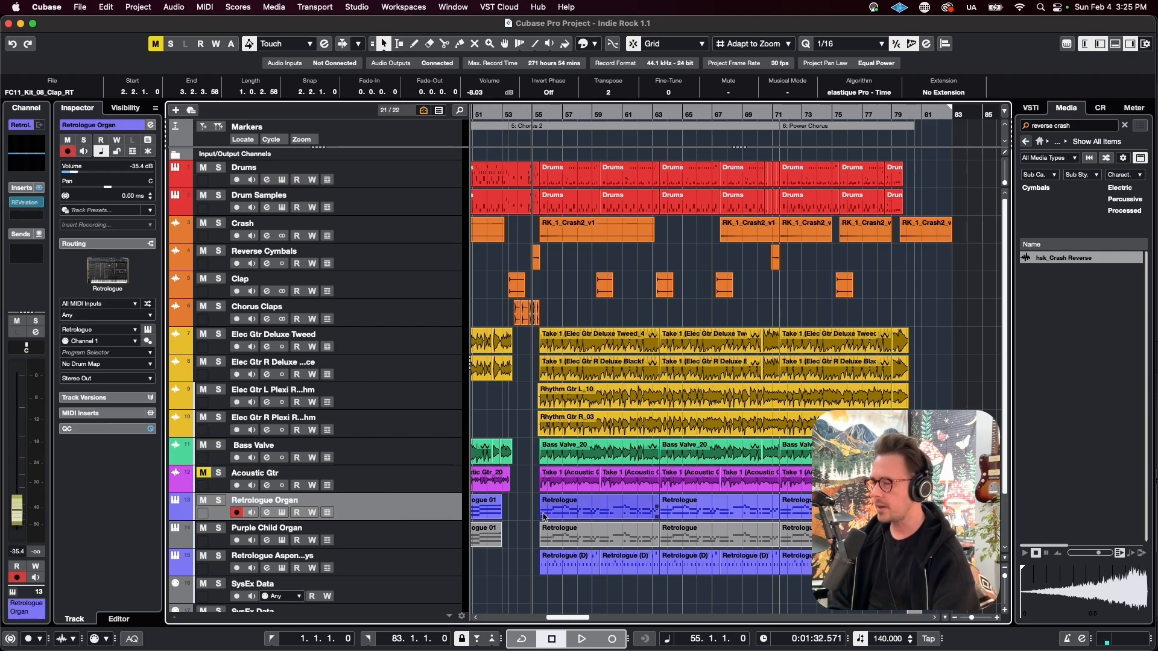
scroll(543, 516, "up", 3)
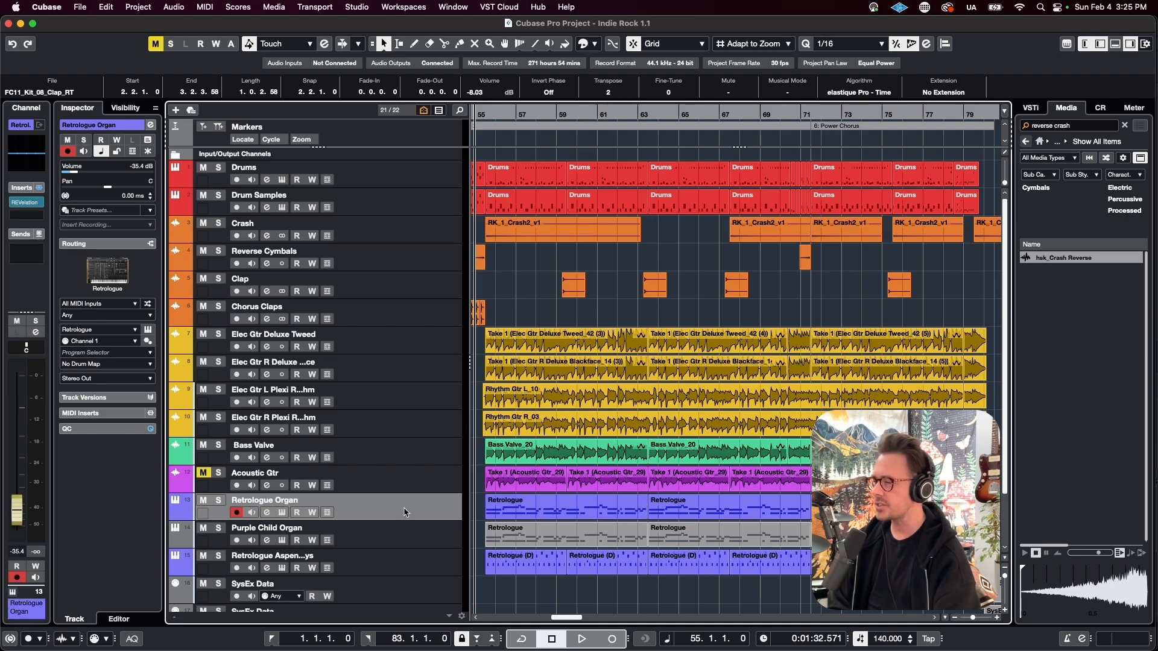
Open the HALion Sonic instrument of the Purple Child Organ track and listen to the track soloed.
left_click(378, 529)
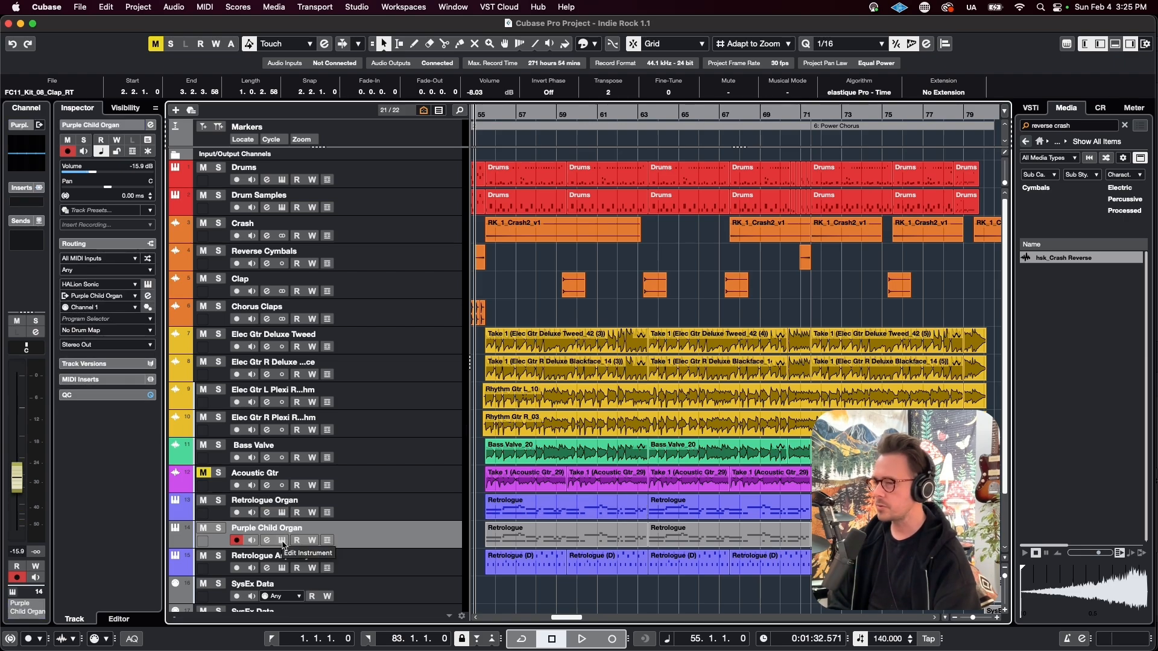
left_click(282, 541)
left_click_drag(593, 119, 446, 74)
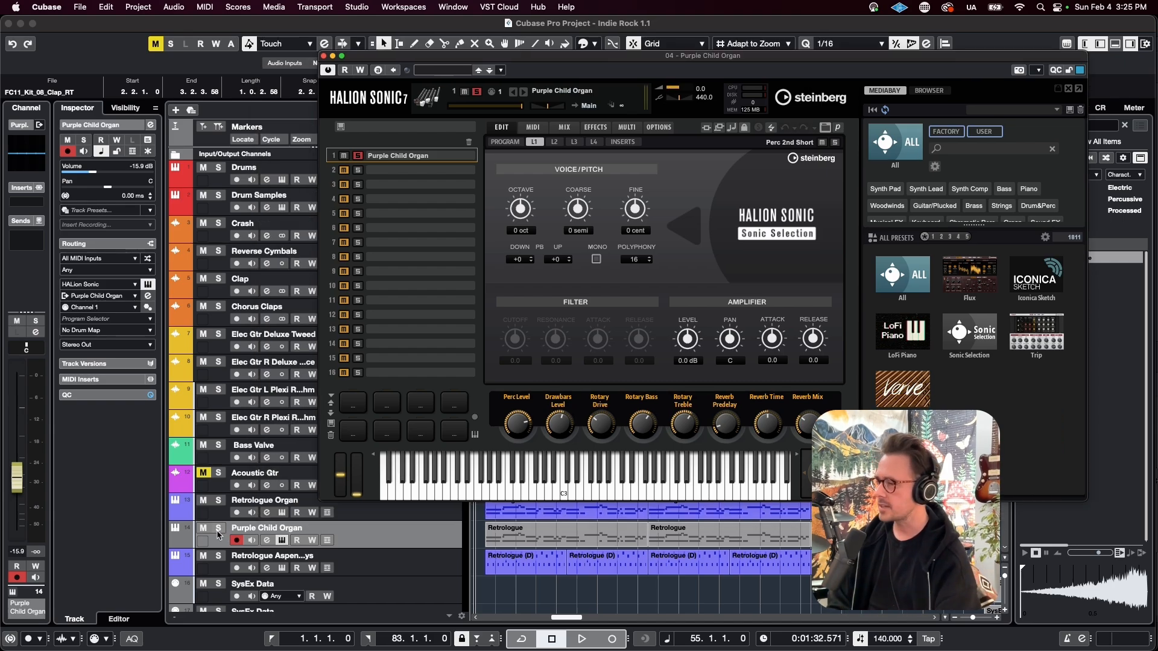
left_click(219, 530)
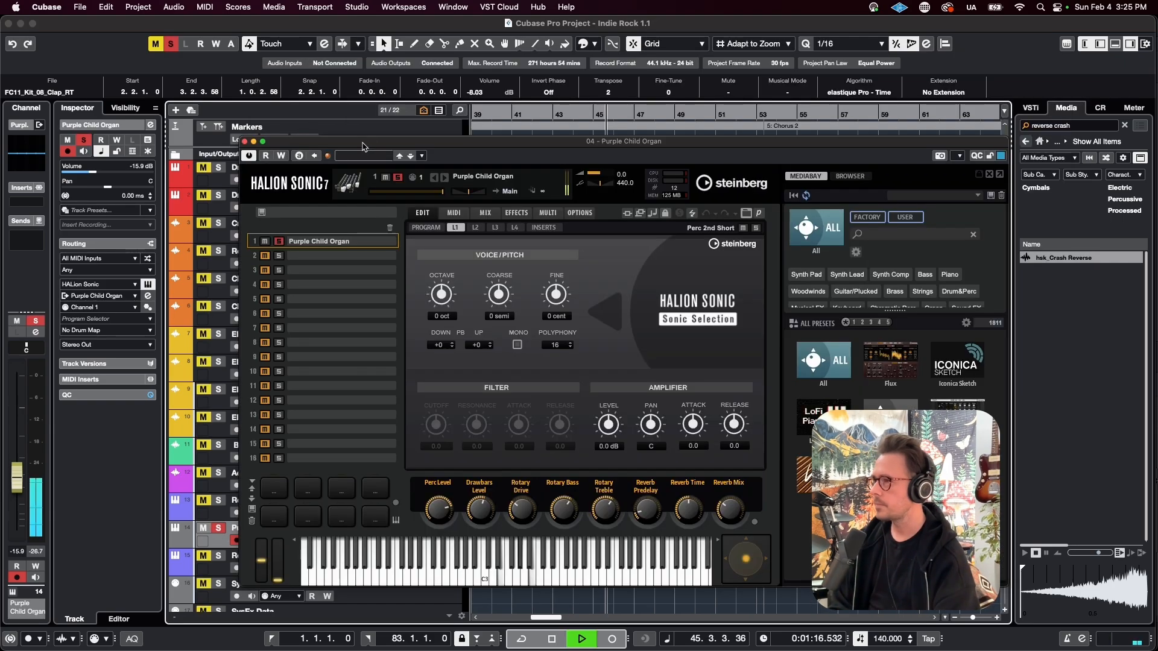
left_click_drag(362, 144, 359, 49)
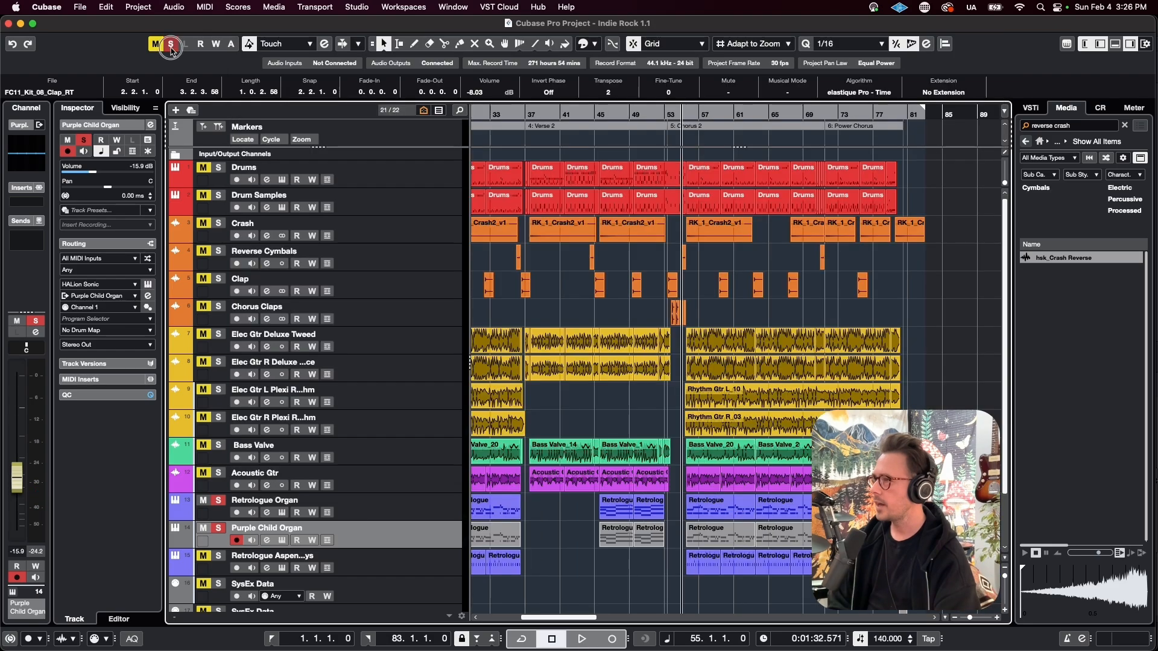
Clear all solos and play the full arrangement into the Power Chorus.
scroll(662, 456, "up", 4)
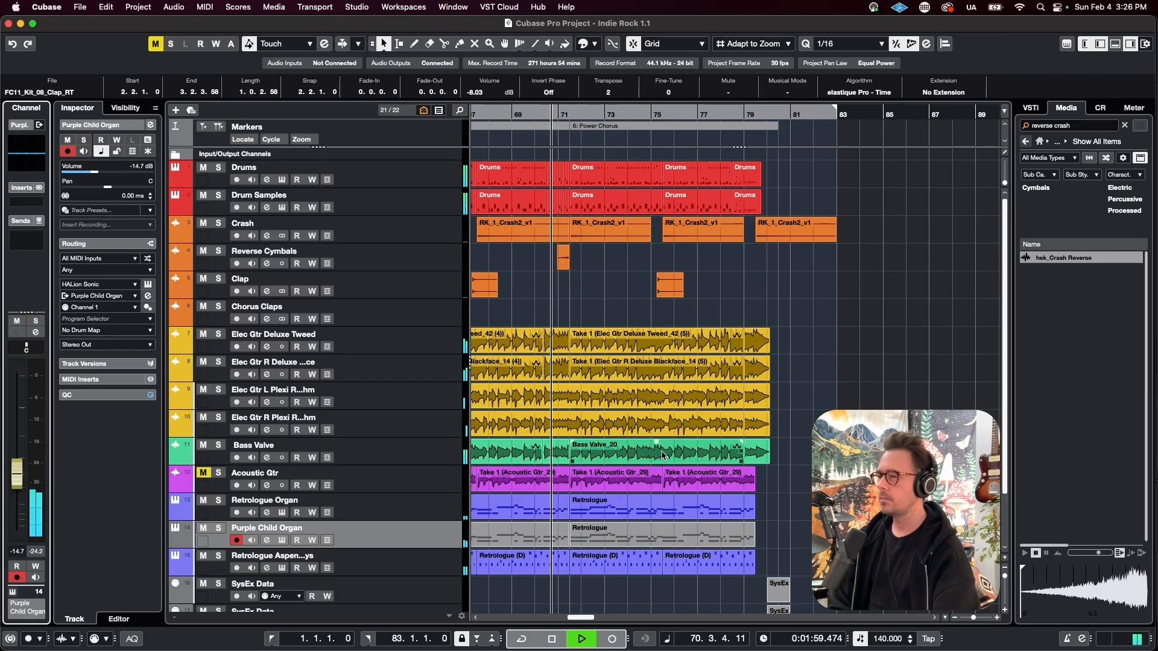